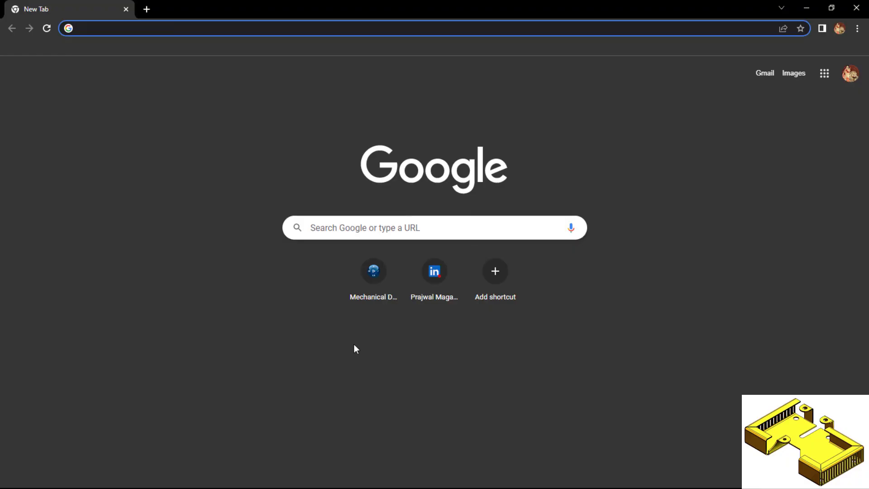
Open the Mechanical Design dashboard and dismiss the welcome introduction, choosing not to show it at startup
click(373, 271)
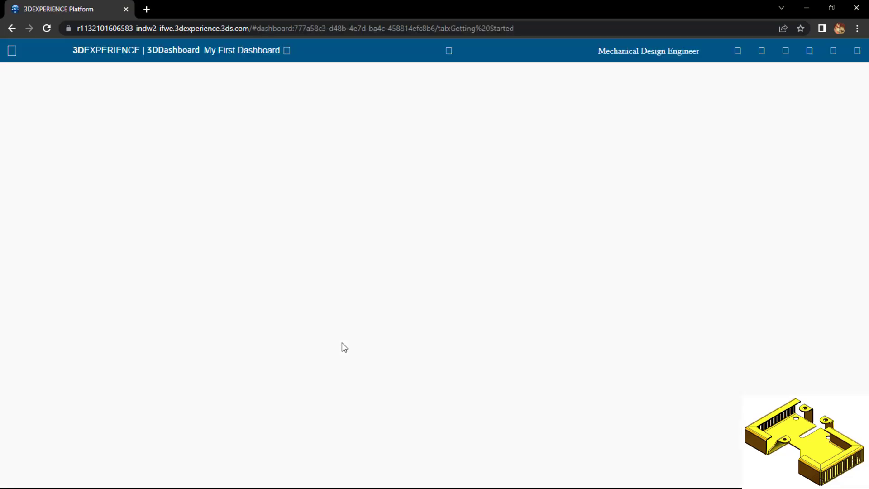
click(280, 401)
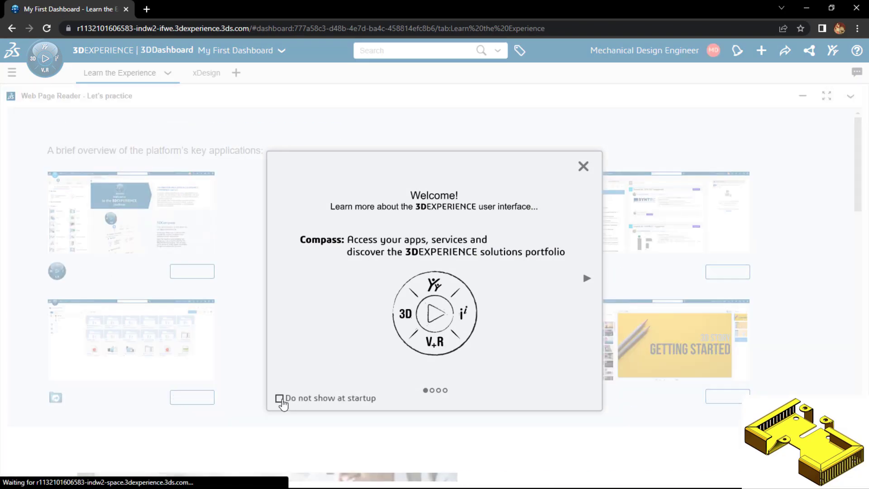
click(583, 166)
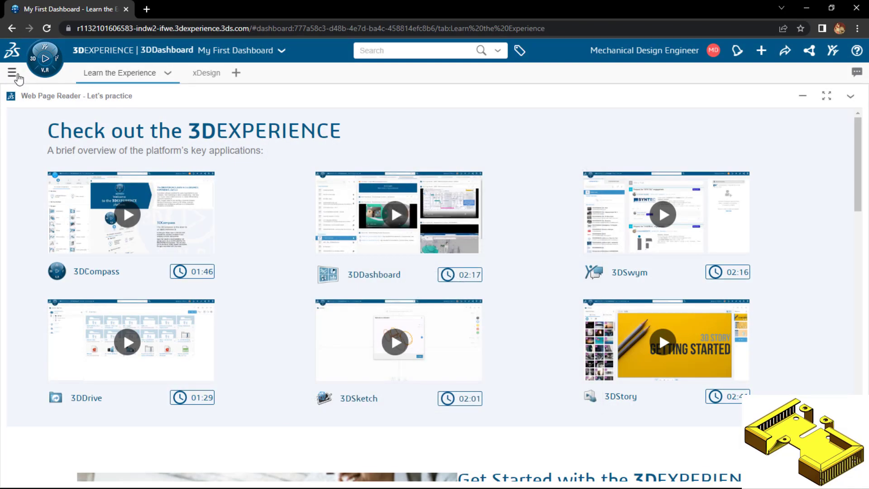
Launch the xSheetMetal app from the 3D SheetMetal Creator role and close the roles list
click(47, 71)
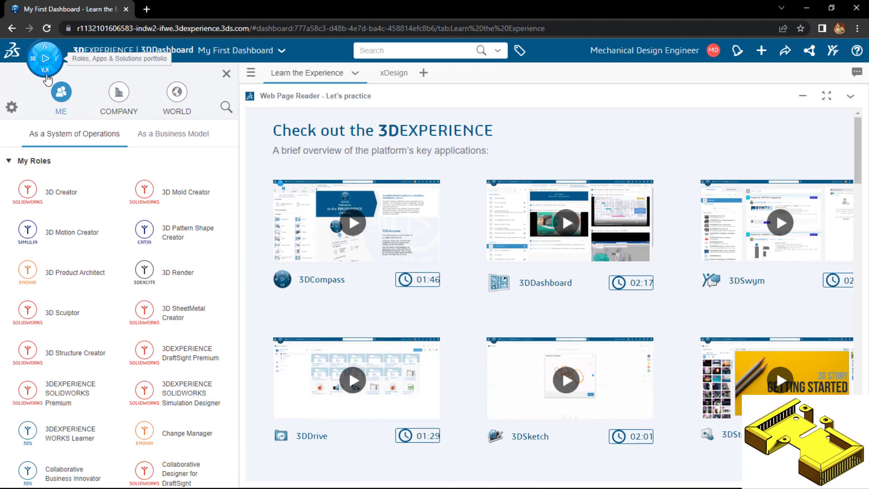
click(177, 314)
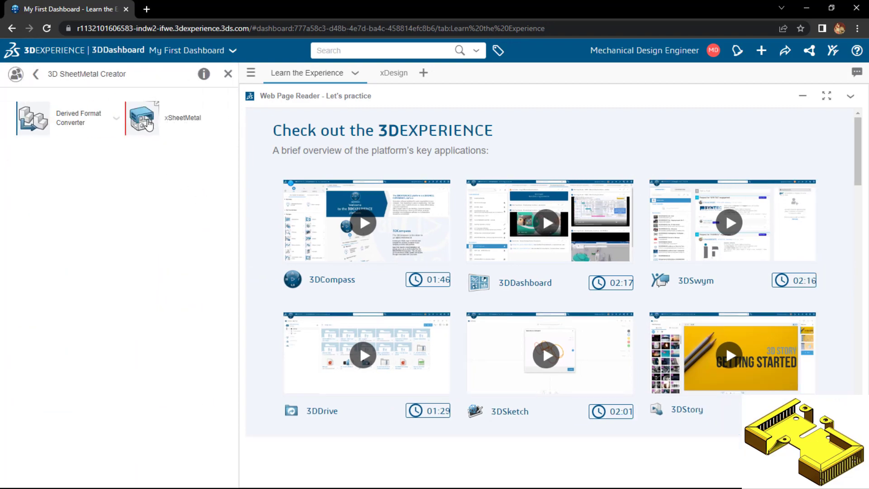
click(183, 120)
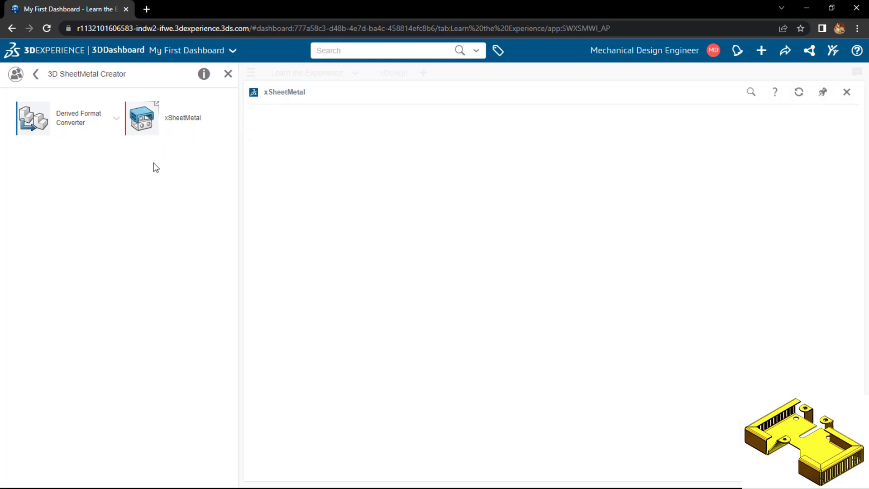
click(228, 75)
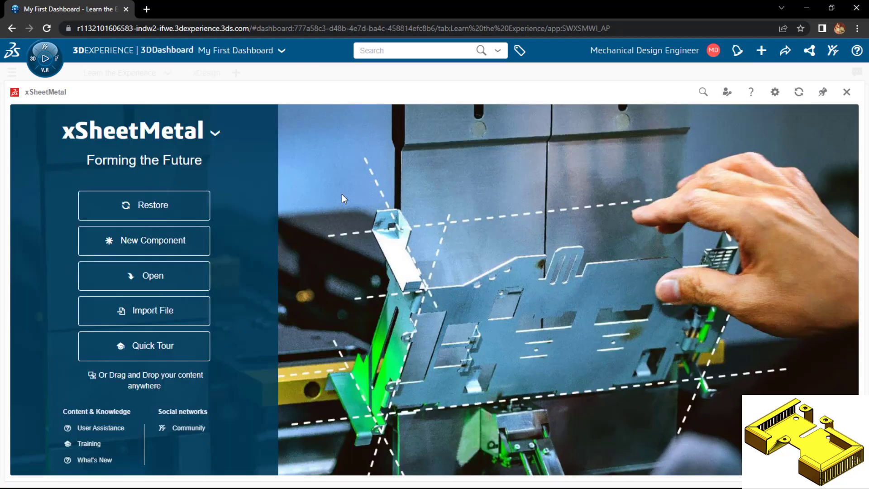
Create a new component named Sheet Metal Ex 1 in the Common Space
click(175, 240)
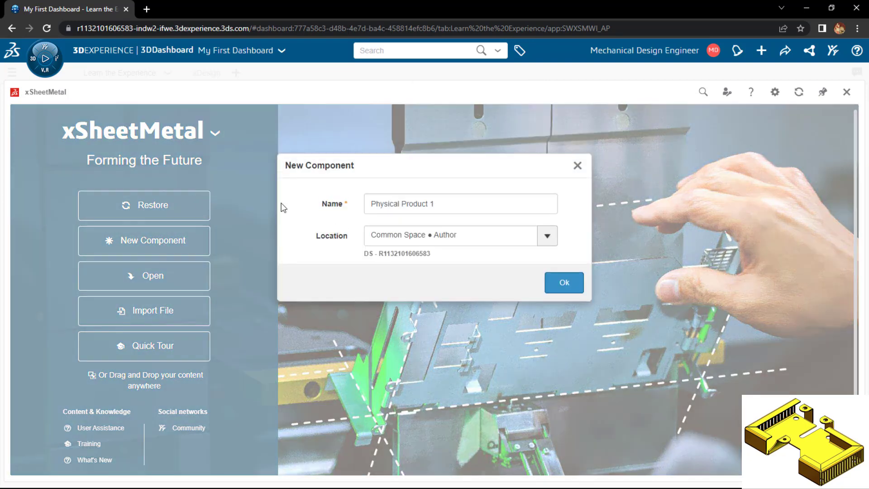
triple_click(478, 198)
text(Sheet Metal Ex)
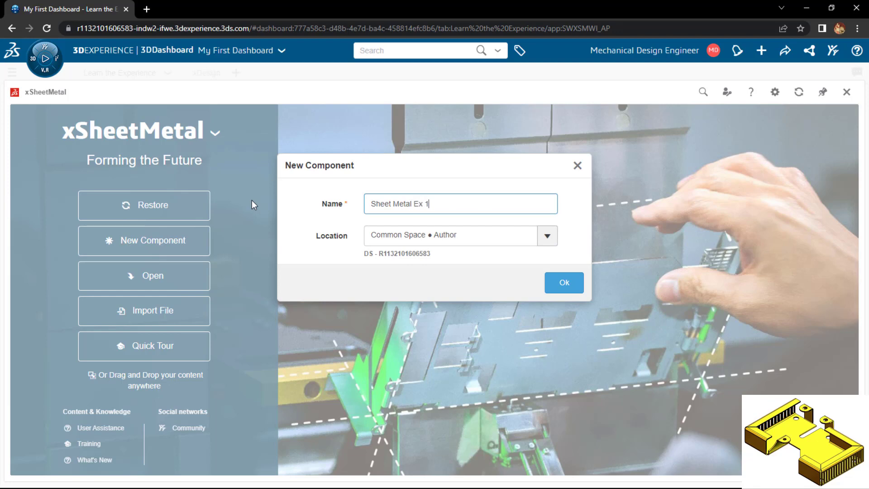
click(572, 284)
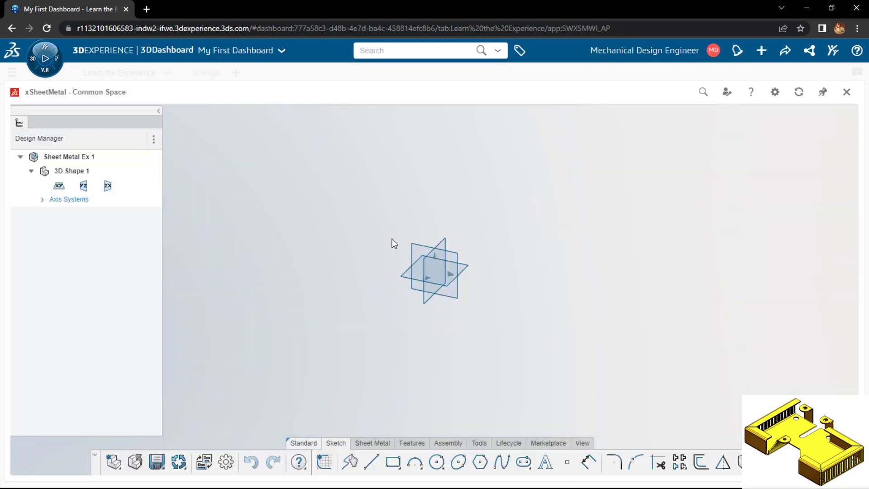
Start a sketch on the XY plane and draw a 100 mm vertical line up from the origin
click(409, 278)
click(431, 234)
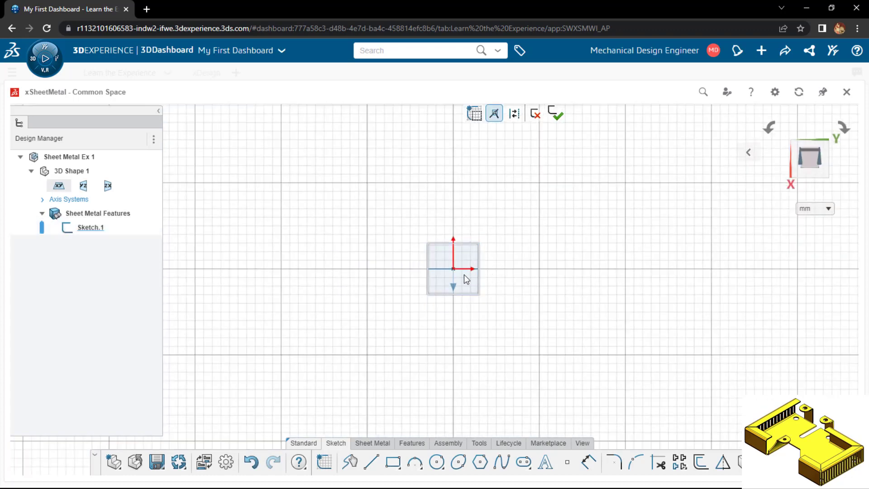
key(l)
click(453, 269)
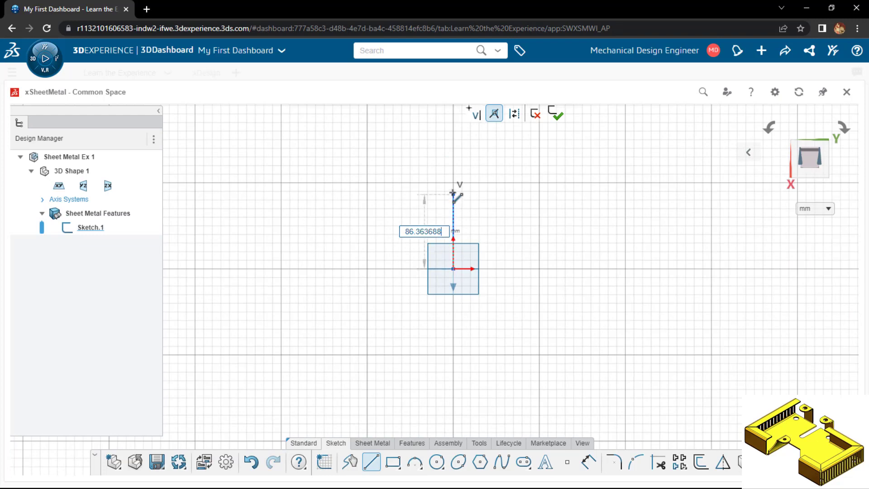
text(100)
key(Return)
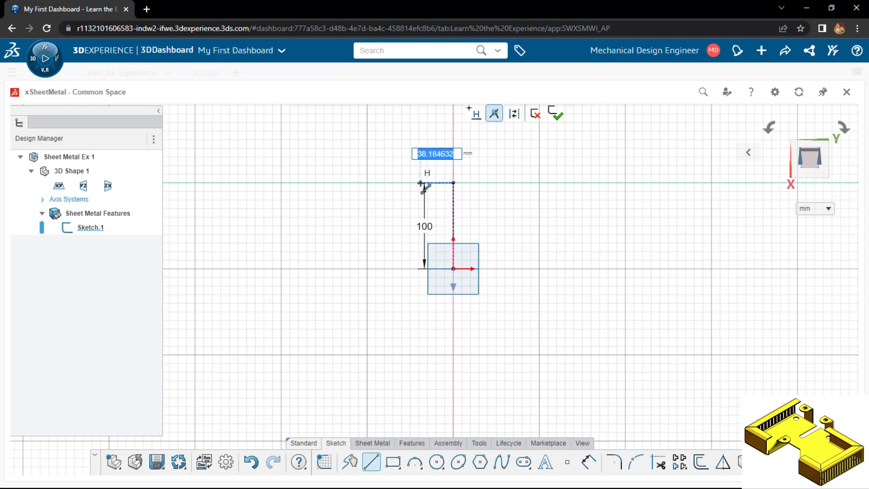
Continue the profile with an 80 mm line to the left, 20 mm upward, and 100 mm to the left
text(80)
key(Return)
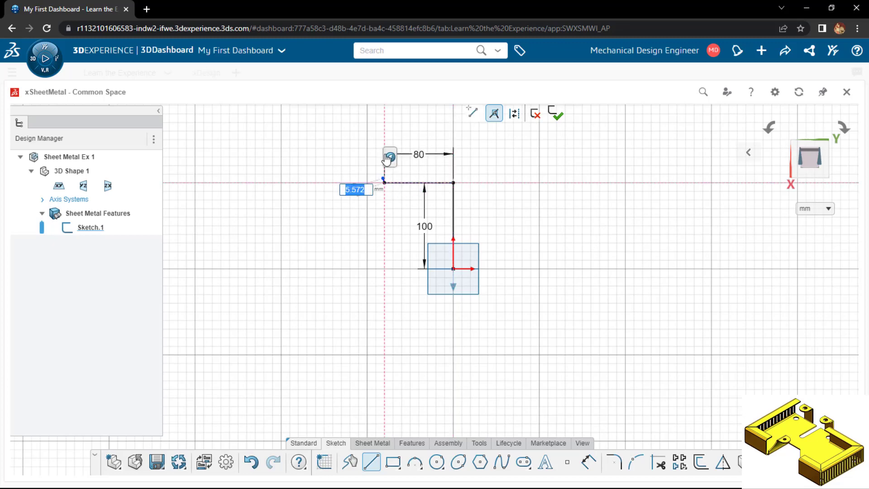
text(20)
key(Return)
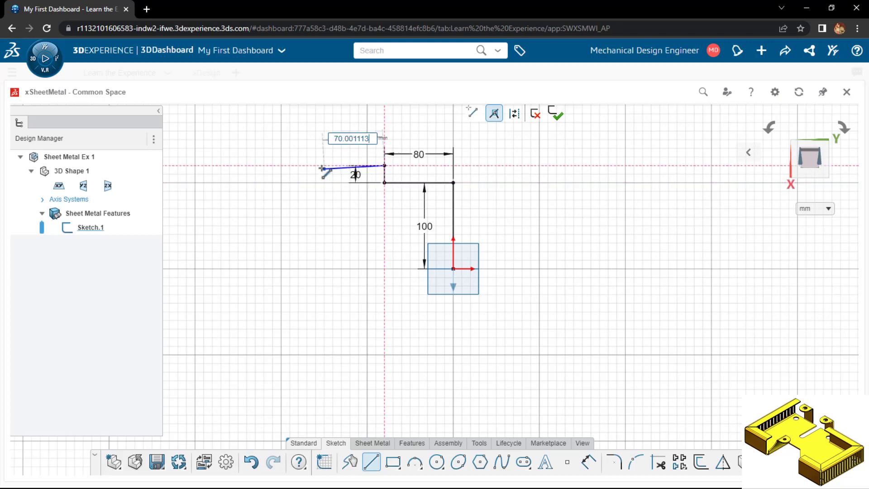
text(100)
key(Return)
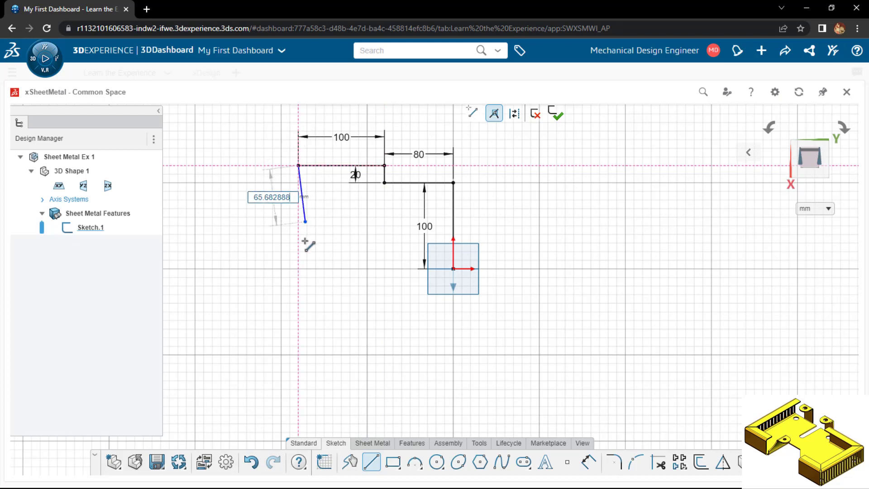
Continue the profile down to the origin's level, 50 mm right, 50 mm up, and 30 mm right
click(299, 268)
text(50)
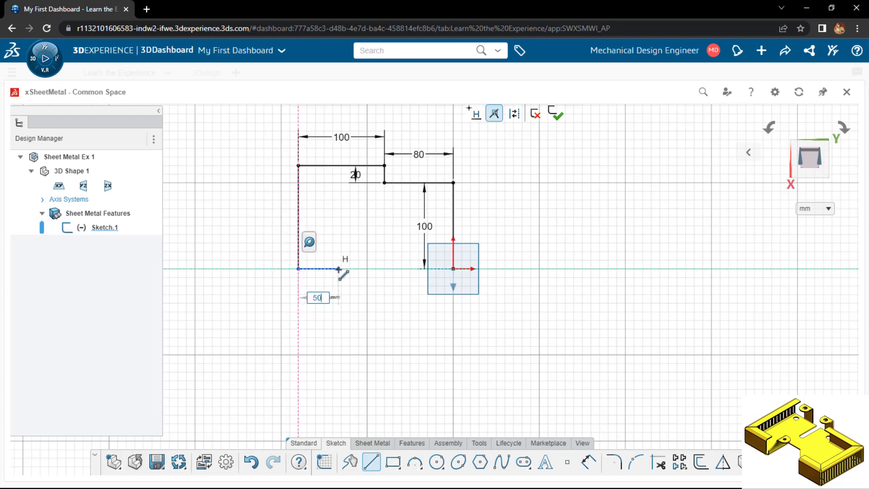
key(Return)
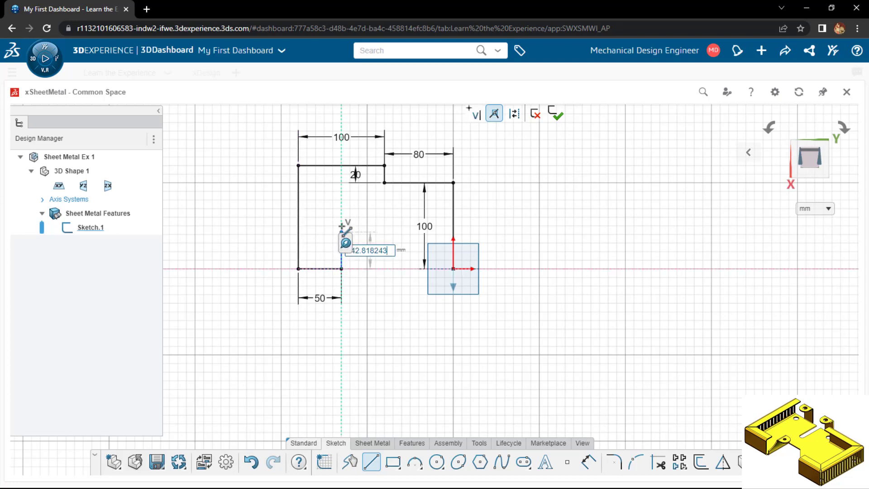
text(50)
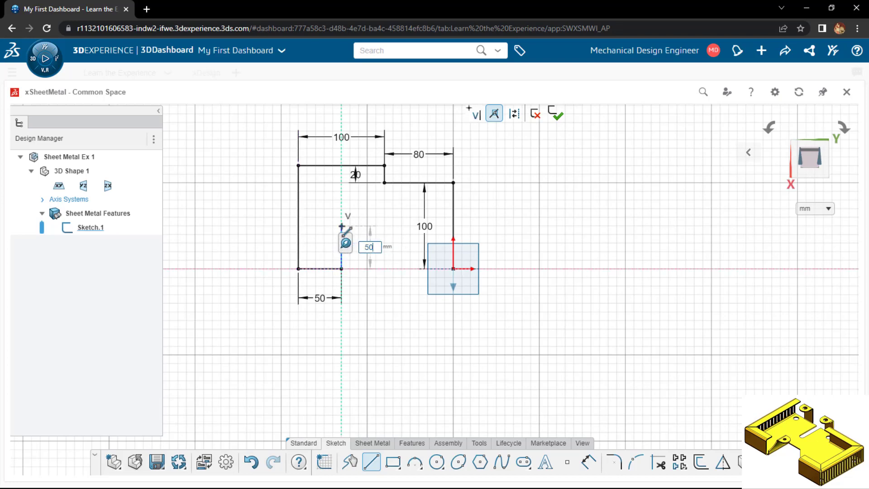
key(Return)
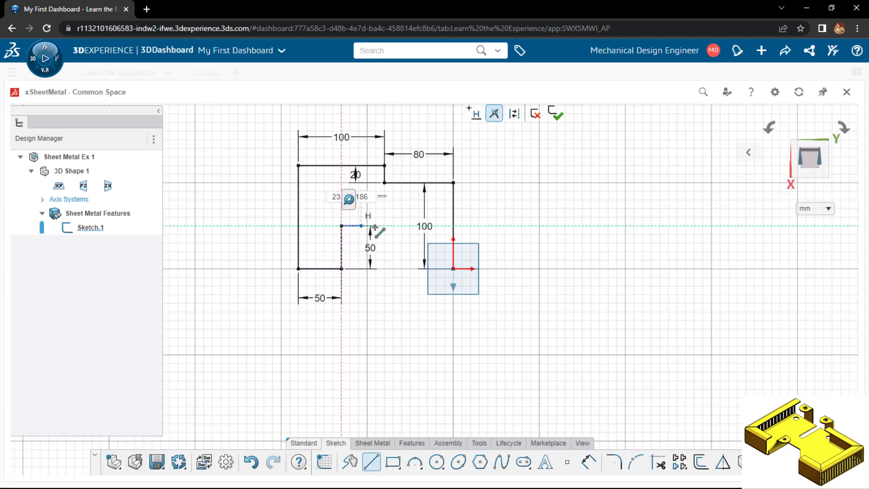
text(30)
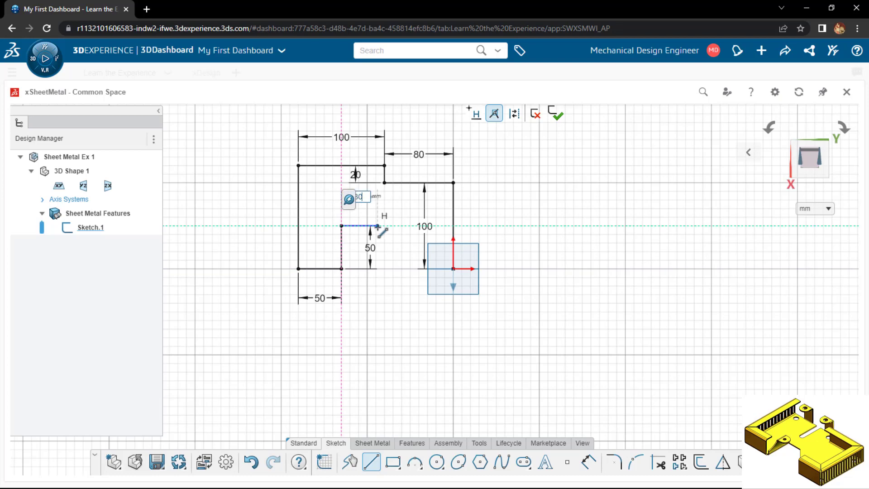
key(Return)
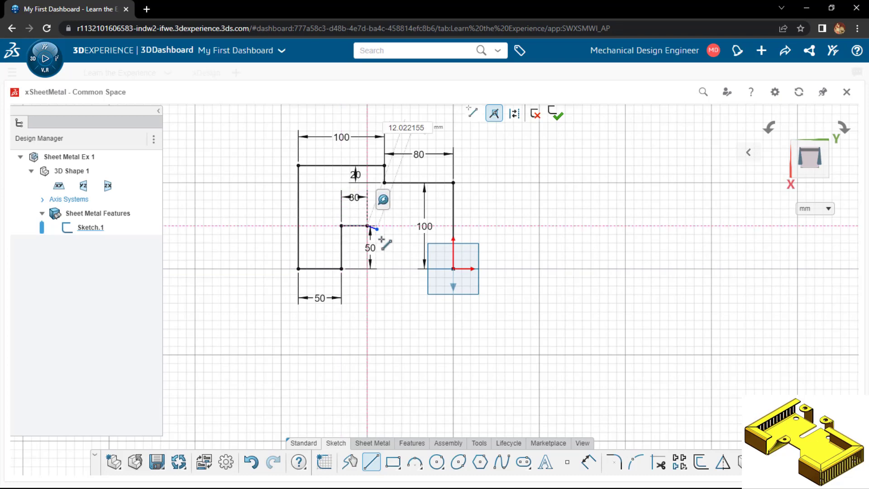
Draw a slanted line down to the origin's level and close the profile with a horizontal line to the origin
click(401, 269)
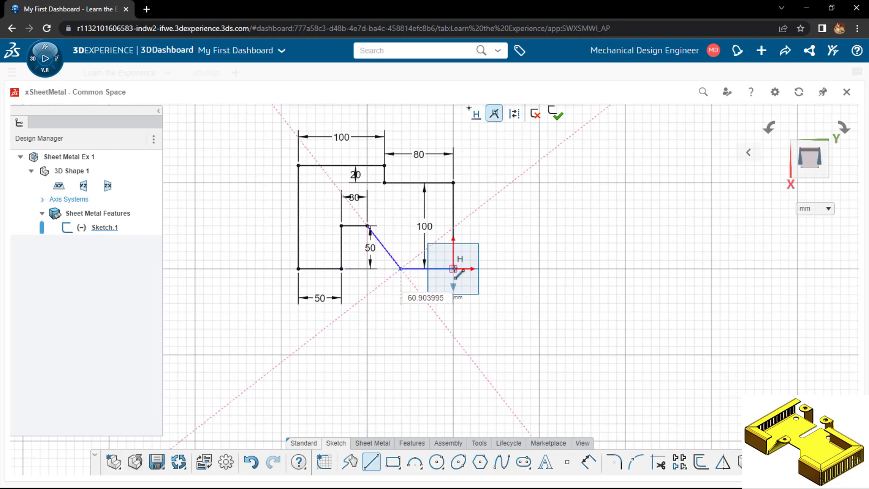
click(453, 269)
key(Escape)
key(Escape)
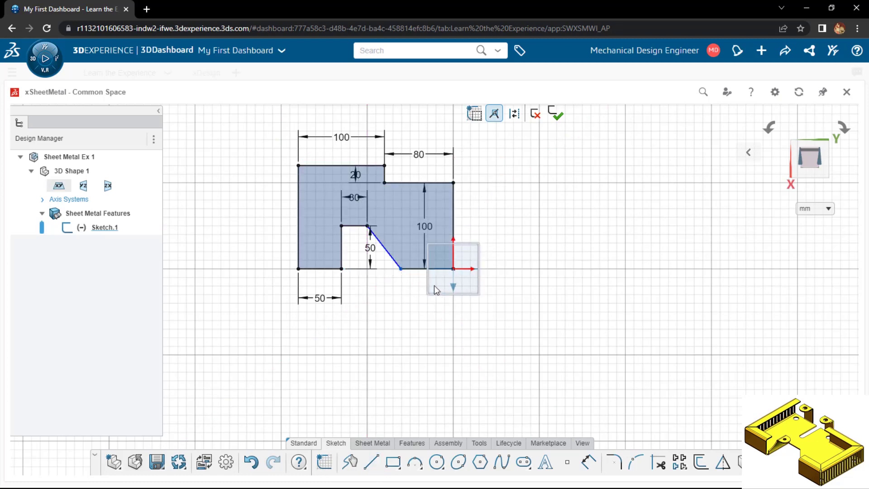
Dimension the angle between the slanted line and the adjoining base line at 135° and finish the sketch
key(d)
click(396, 258)
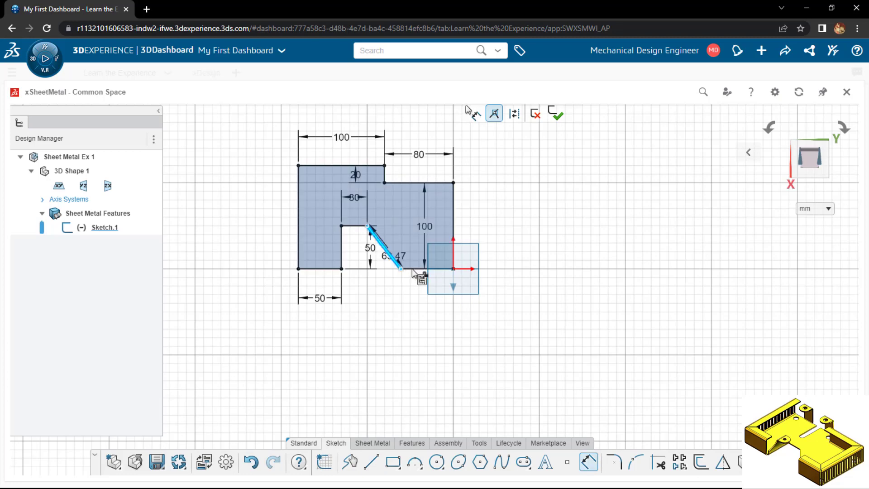
click(411, 268)
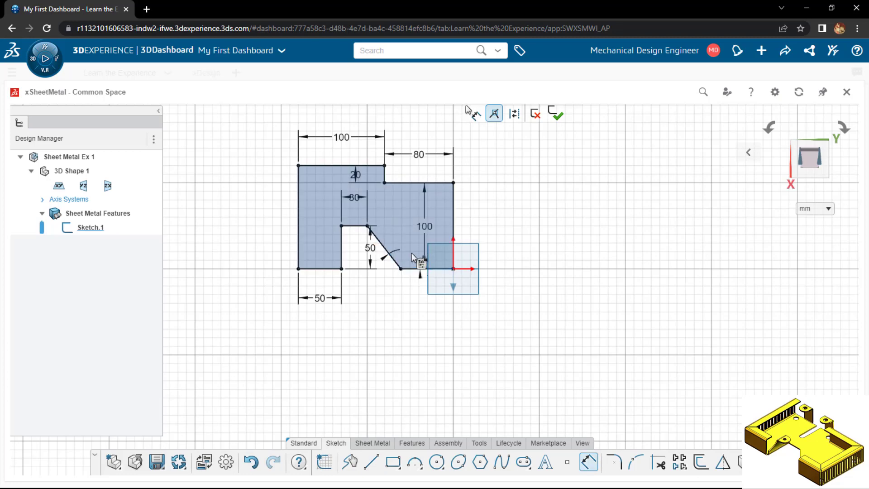
click(411, 254)
text(135)
key(Return)
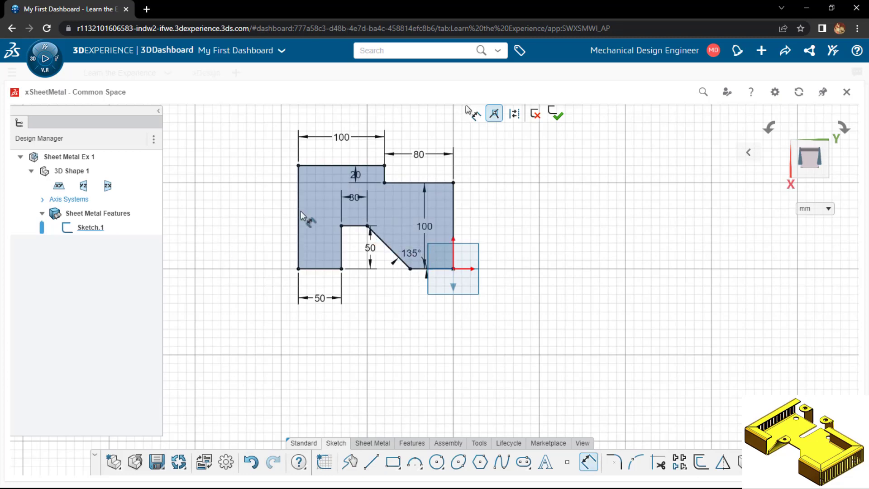
click(556, 113)
Start a Wall from the closed sketch profile with thickness 1.5 mm and bend radius 0.75 mm
click(366, 443)
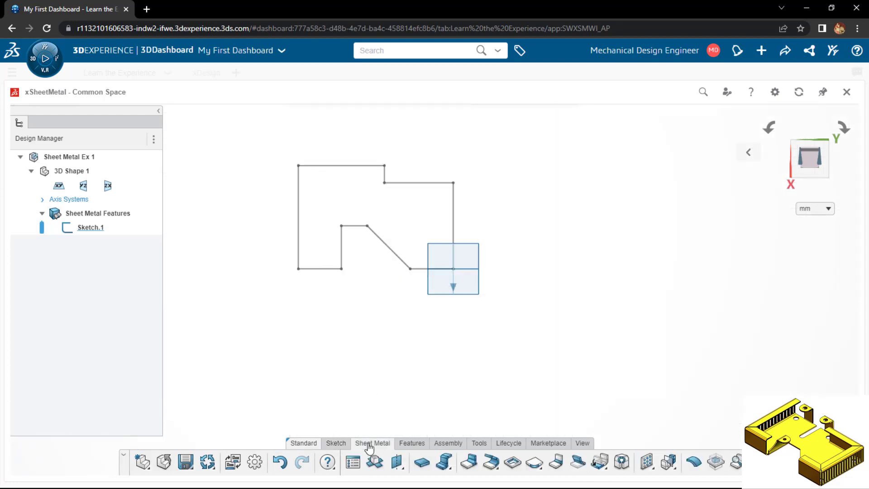
click(421, 471)
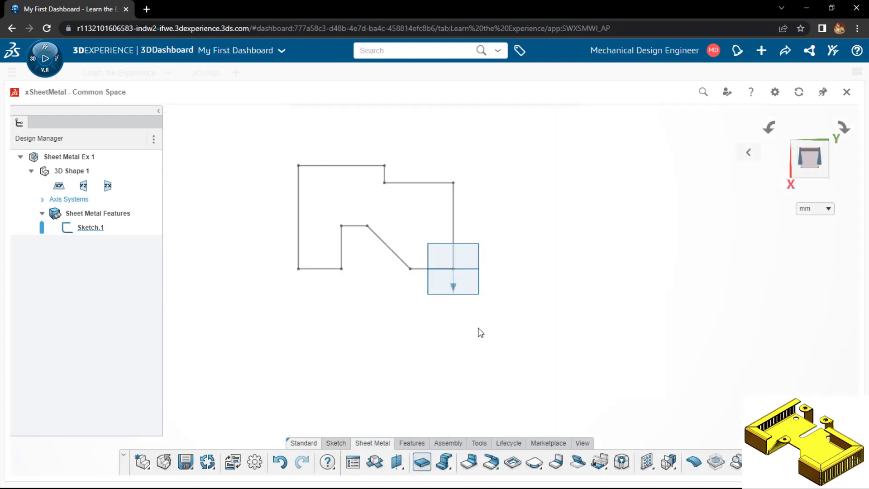
click(340, 226)
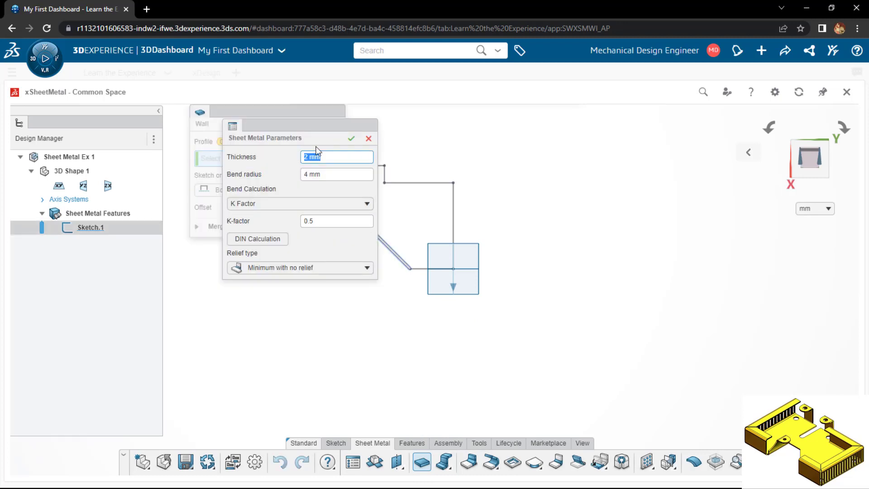
text(1.5)
drag(328, 174, 298, 175)
text(0.75)
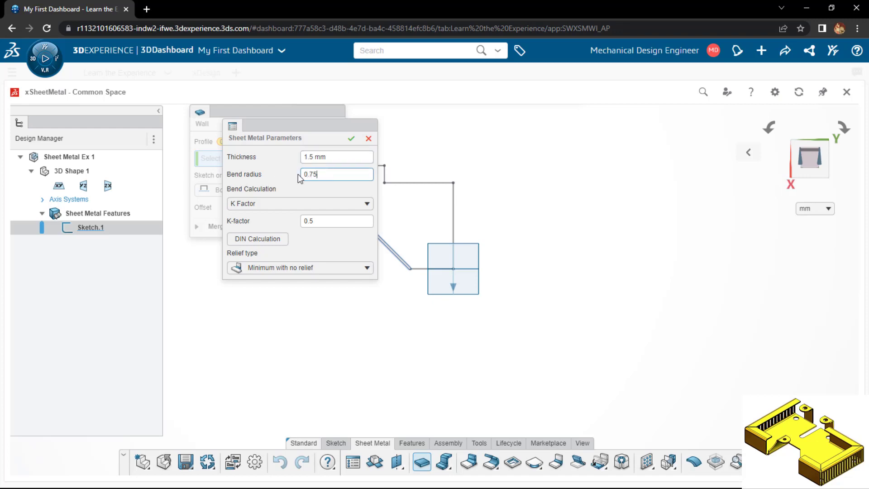
Set the K-factor to 0.25 using the DIN calculation and accept the sheet metal parameters with relief type Minimum with no relief
click(268, 238)
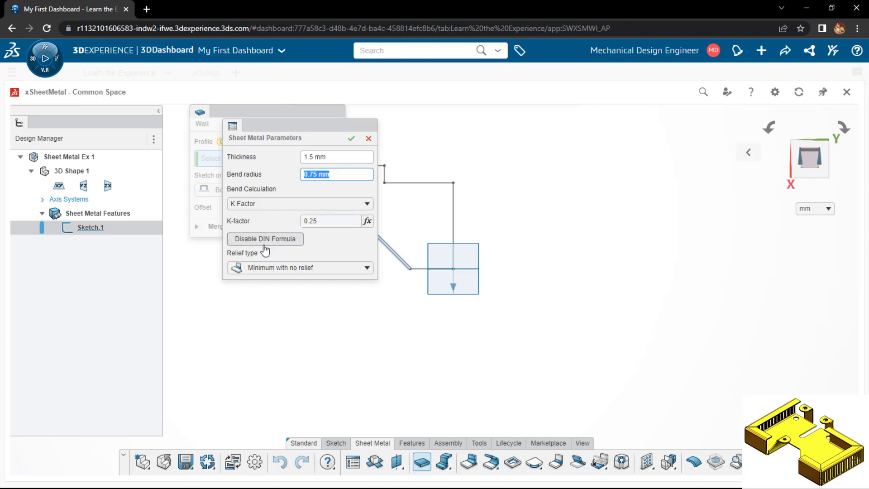
click(268, 242)
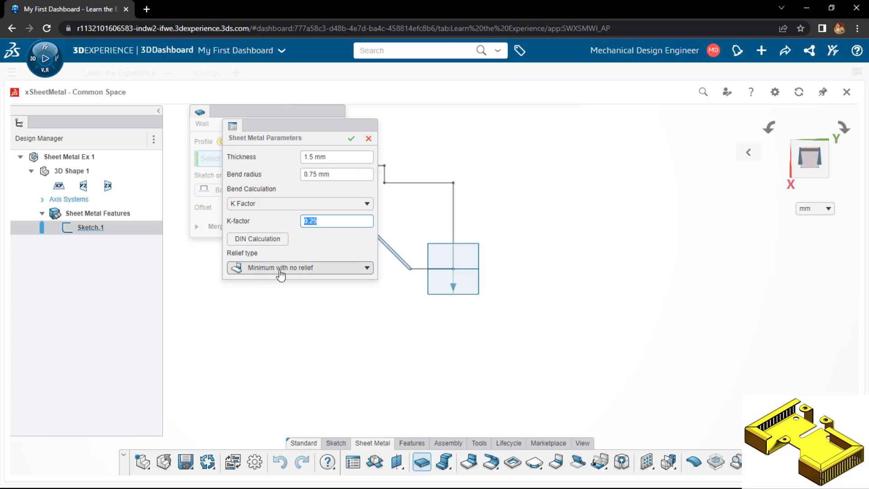
click(281, 271)
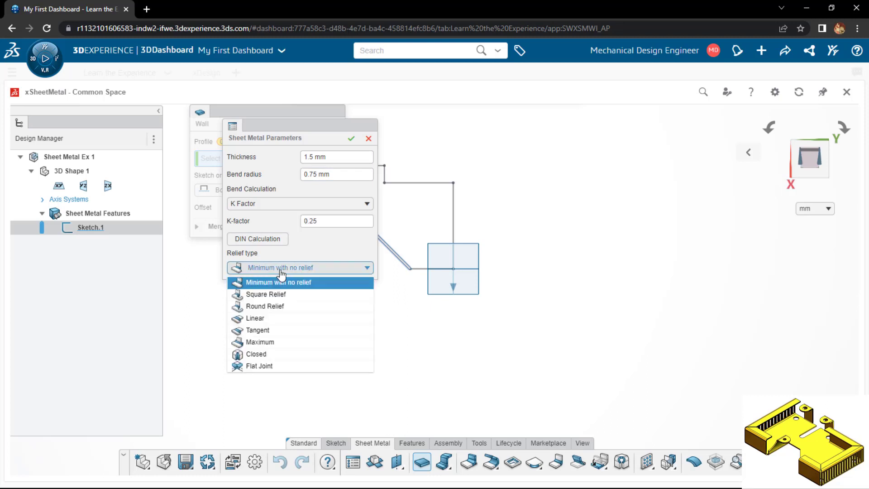
click(281, 272)
click(283, 272)
click(278, 270)
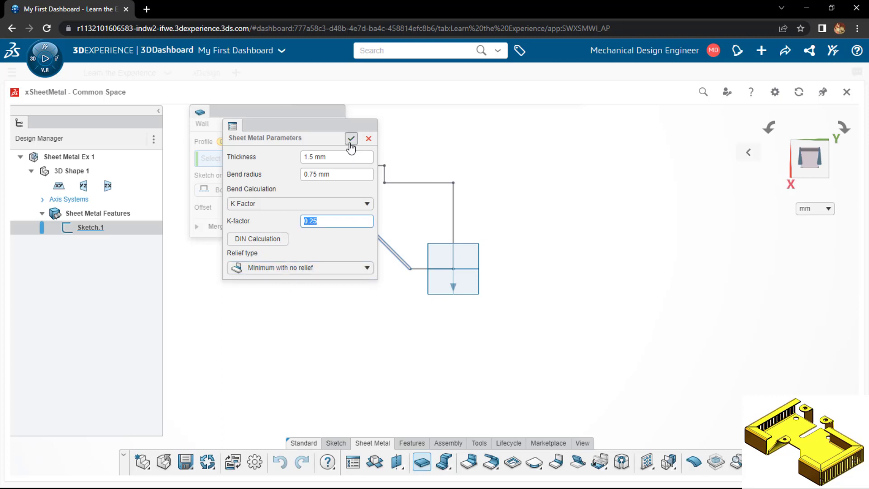
click(351, 139)
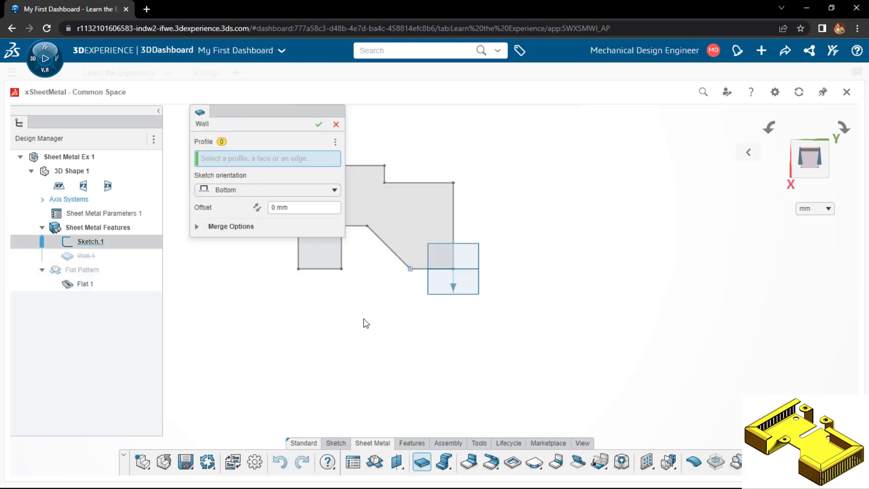
Select the closed sketch as the wall's profile and set the sketch orientation to Top
drag(281, 113, 62, 120)
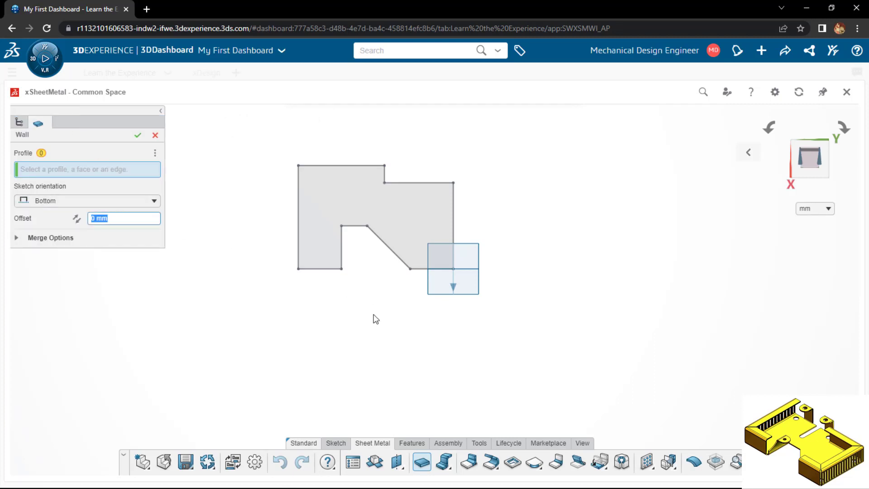
mouse_move(374, 319)
middle_down()
mouse_move(368, 206)
mouse_move(321, 219)
mouse_move(366, 205)
middle_up()
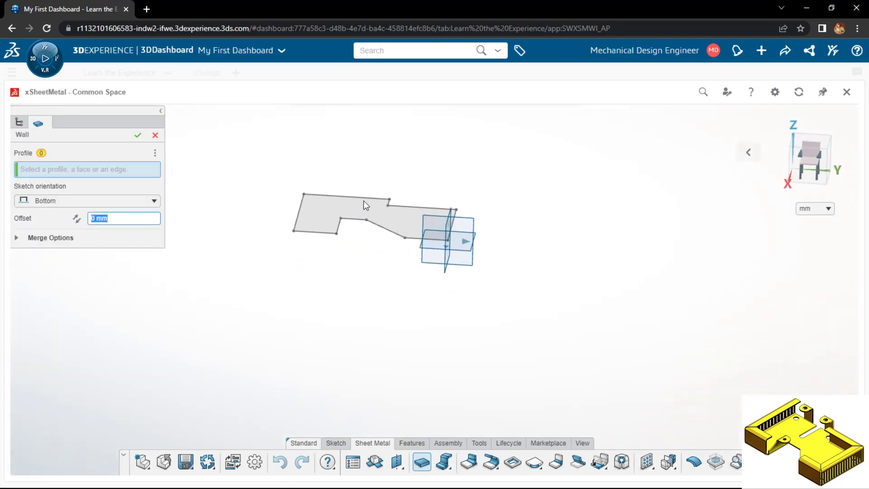
click(71, 204)
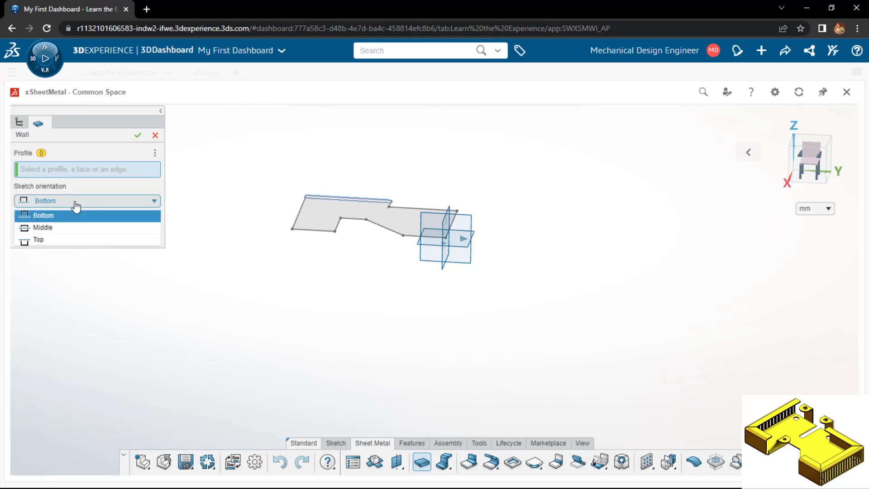
click(67, 241)
click(320, 219)
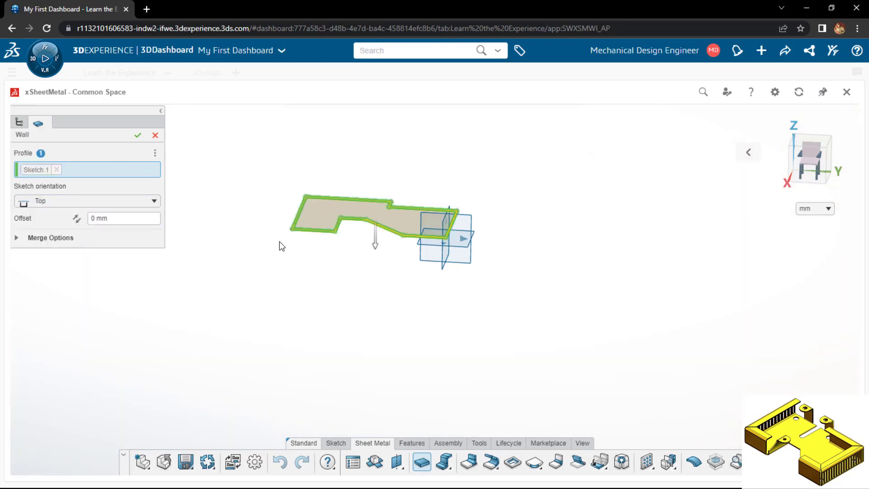
Set the wall's sketch orientation to Bottom and create the wall with 0 mm offset
scroll(279, 241, up, 2)
scroll(279, 241, up, 2)
mouse_move(279, 241)
middle_down()
mouse_move(284, 208)
mouse_move(282, 231)
mouse_move(422, 218)
mouse_move(423, 199)
middle_up()
scroll(423, 217, up, 3)
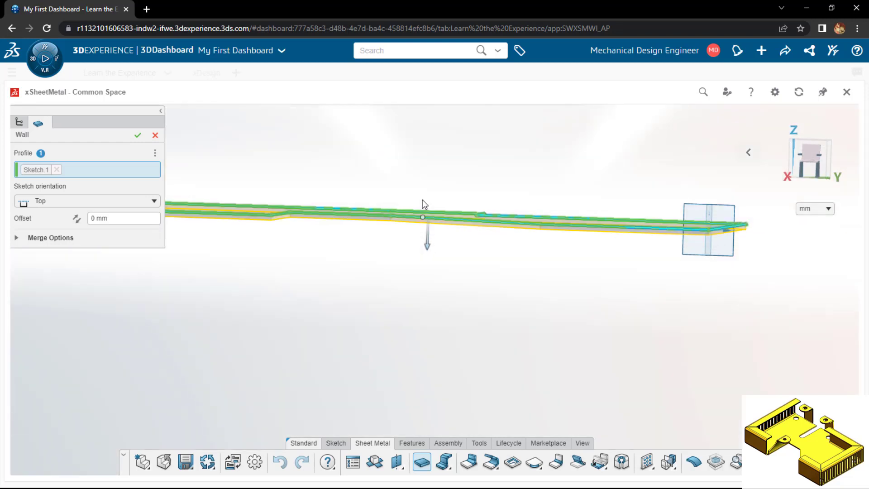
click(93, 201)
click(83, 221)
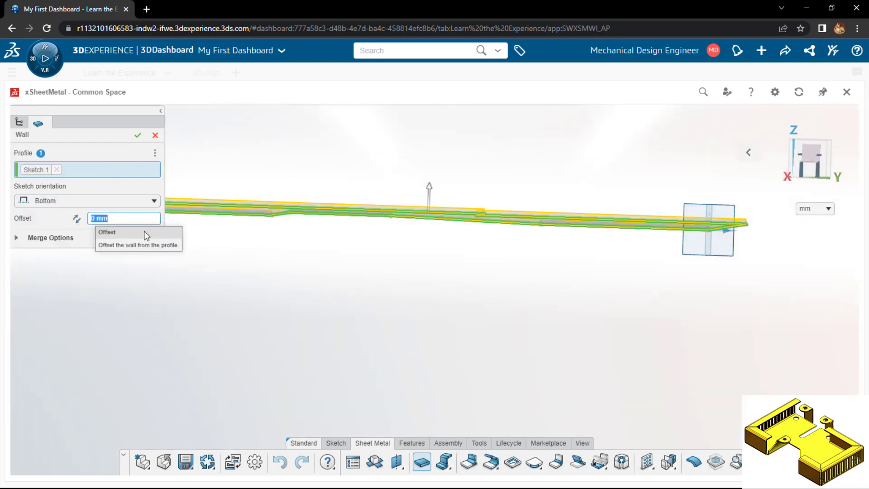
middle_drag(322, 282, 317, 303)
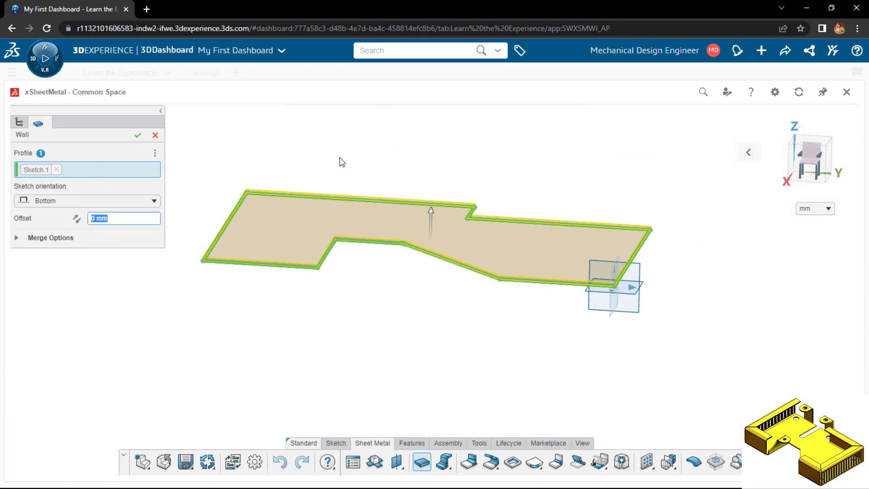
key(Return)
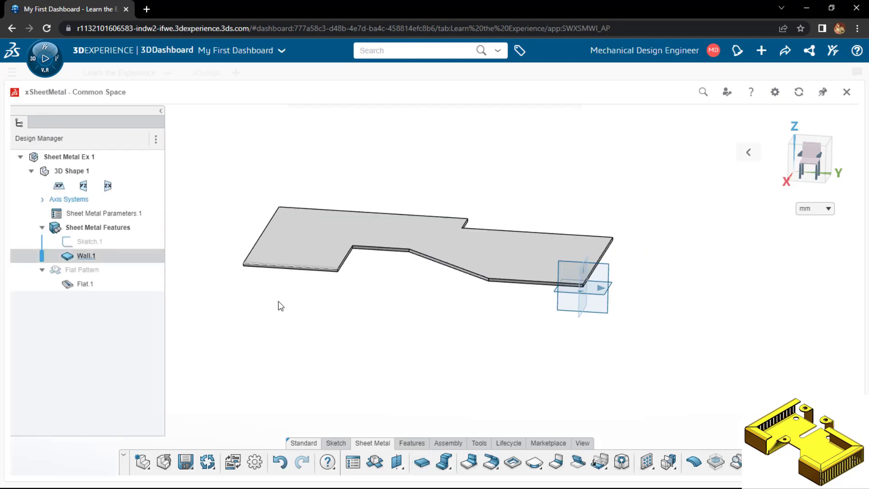
Review the thickness, bend radius and K-factor in the part's sheet metal parameters
mouse_move(279, 302)
middle_down()
mouse_move(277, 361)
mouse_move(277, 316)
middle_up()
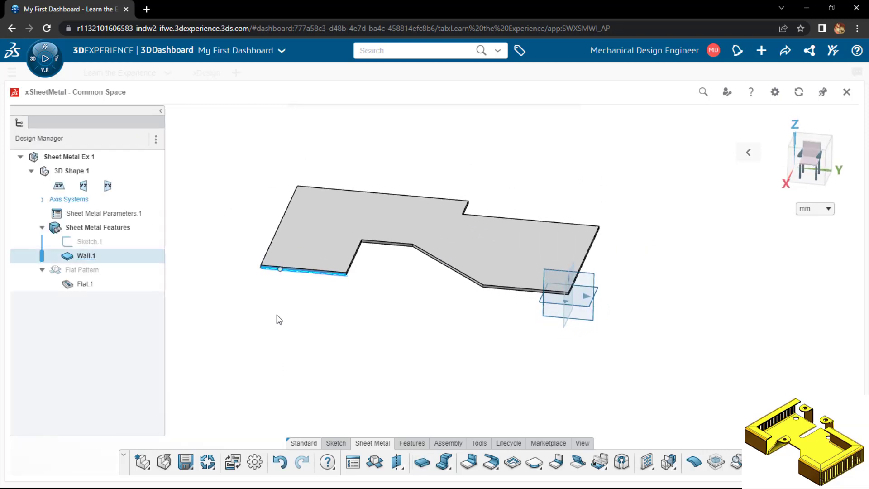
click(276, 316)
click(89, 216)
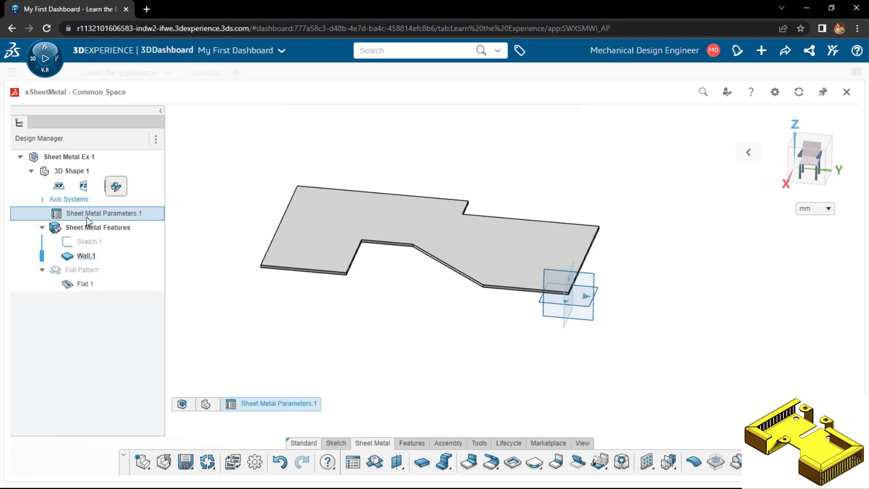
click(116, 186)
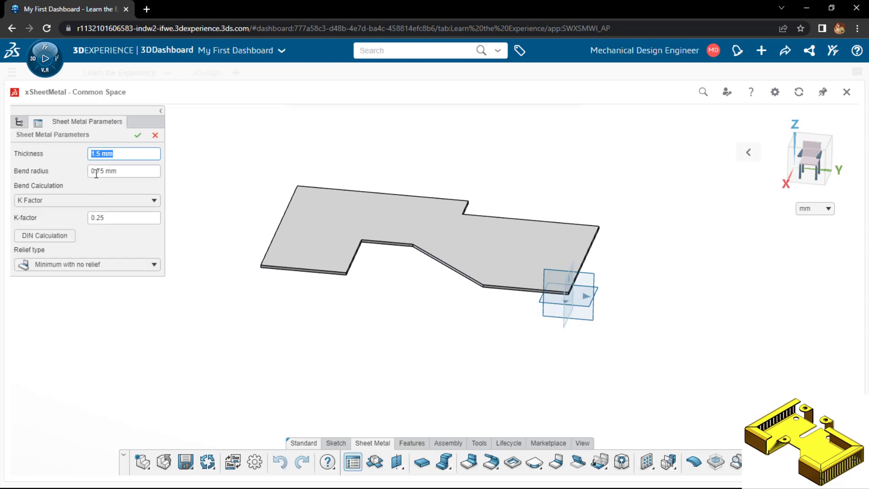
click(156, 134)
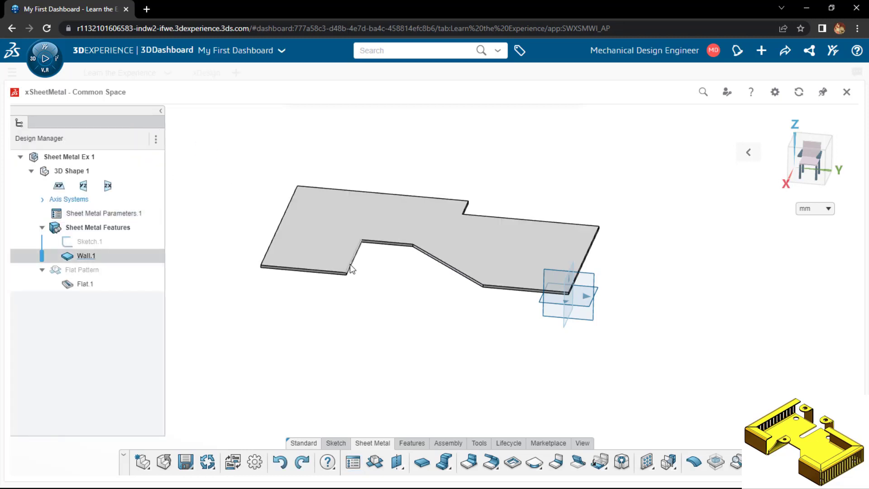
Start a Wall on Edge on the notch's straight side edge nearest the origin-opposite end, with a height of 20 mm
click(471, 462)
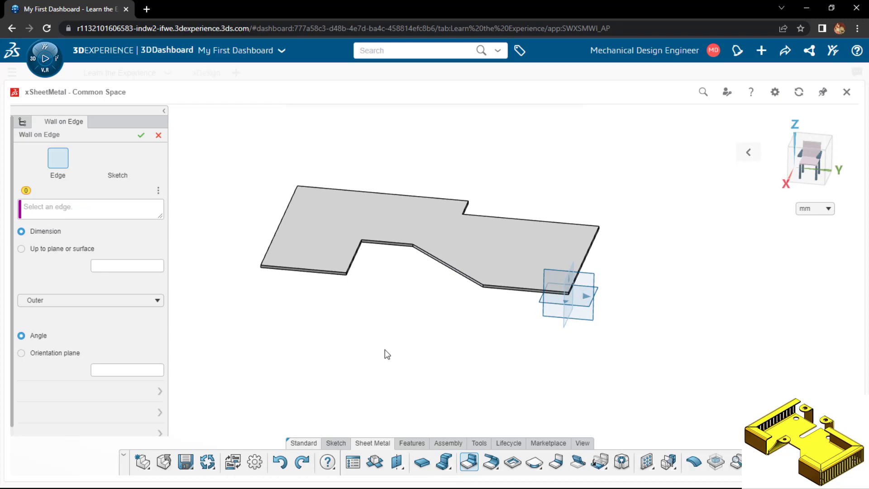
click(353, 263)
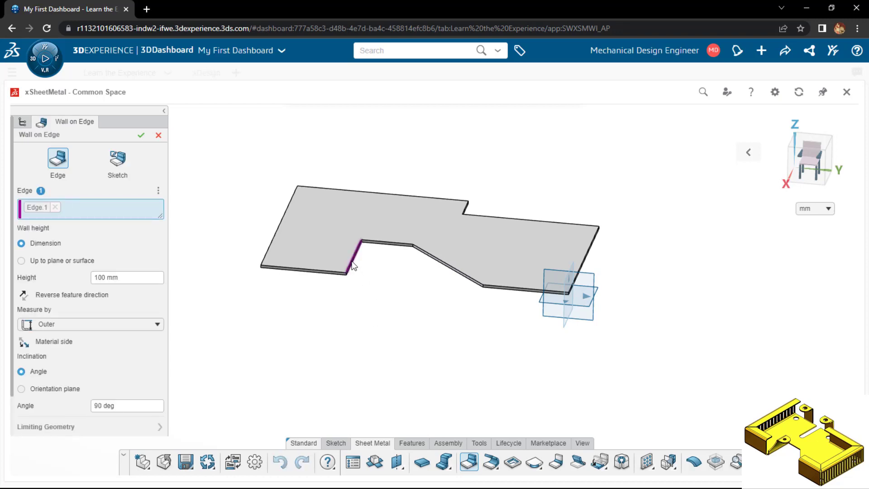
click(93, 278)
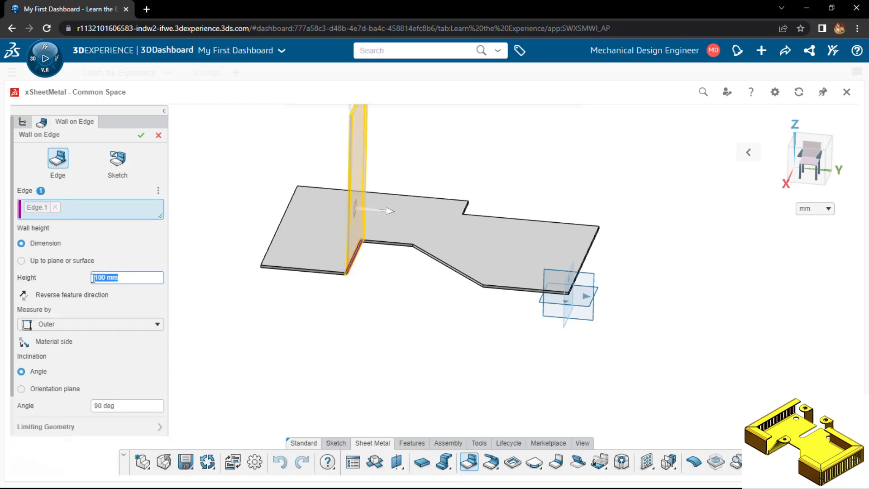
text(20)
key(Return)
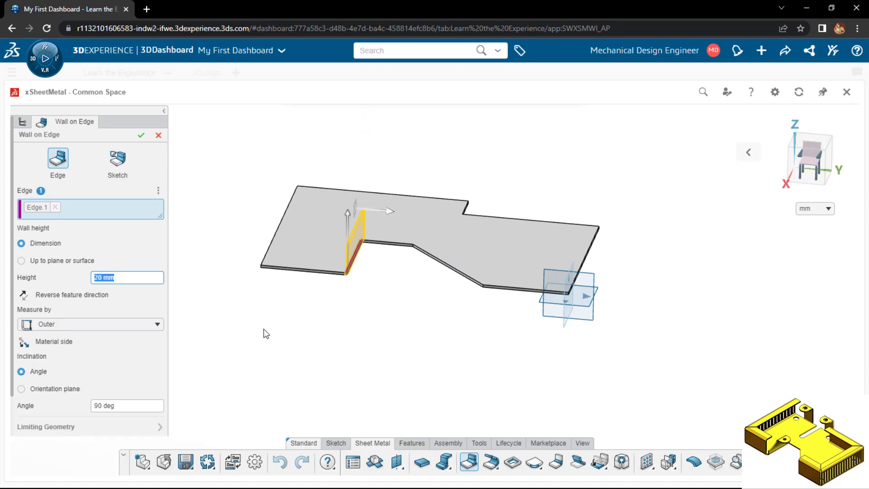
Try measuring the edge wall's height by Inner, then restore the Outer option
middle_drag(263, 329, 256, 304)
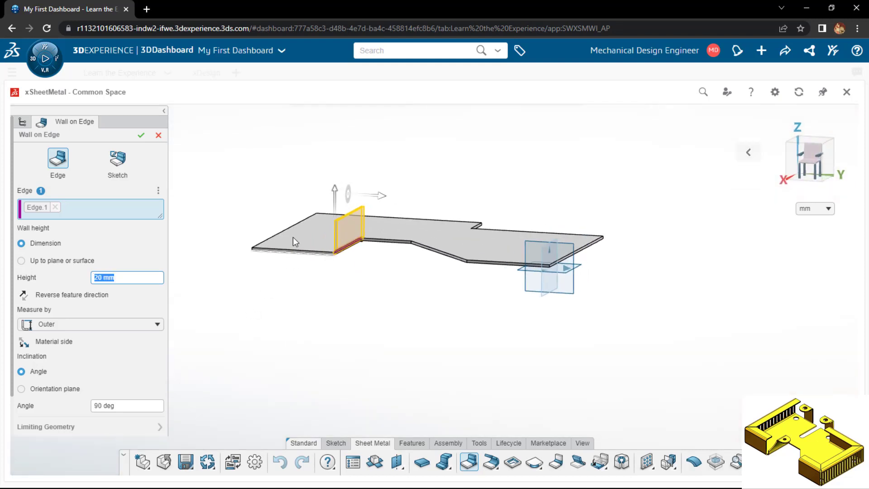
scroll(292, 237, up, 4)
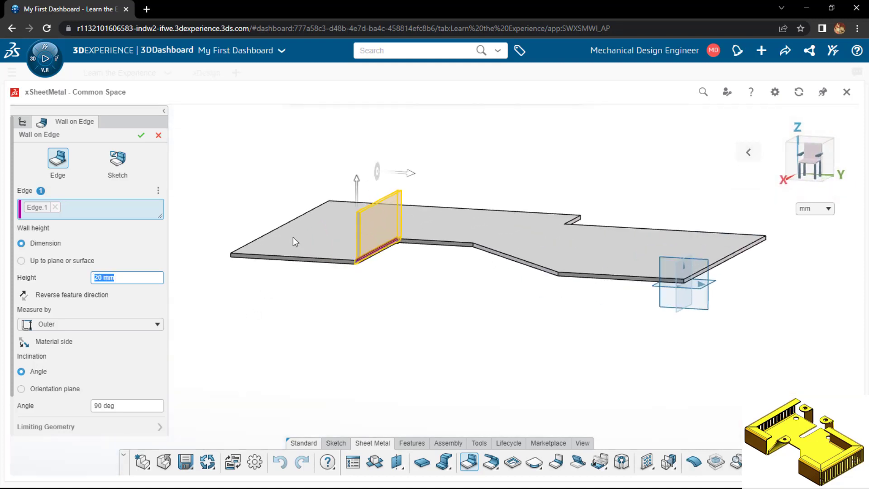
click(59, 329)
click(56, 348)
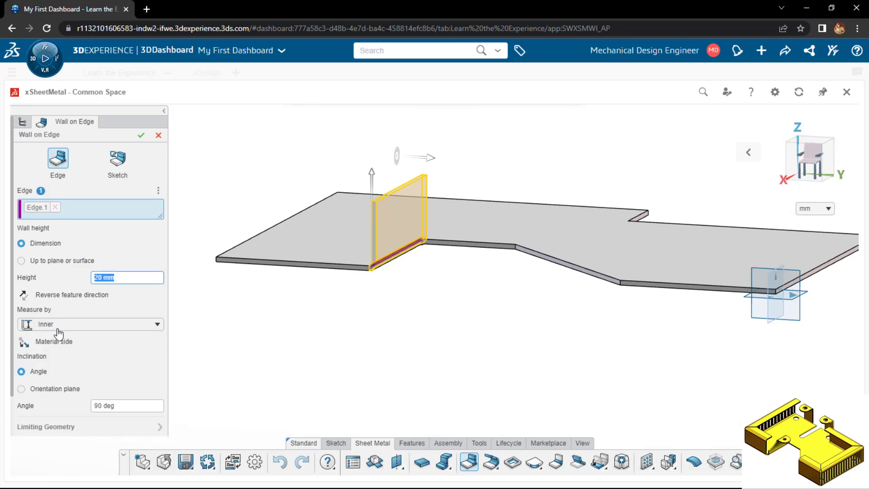
click(58, 330)
click(57, 338)
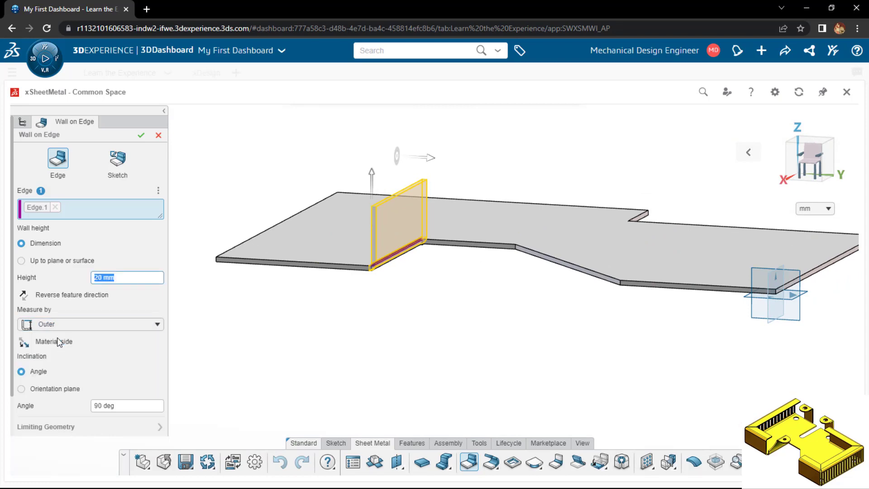
Reverse the material side of the edge wall and create it at a 90° angle
click(28, 347)
click(28, 347)
click(28, 347)
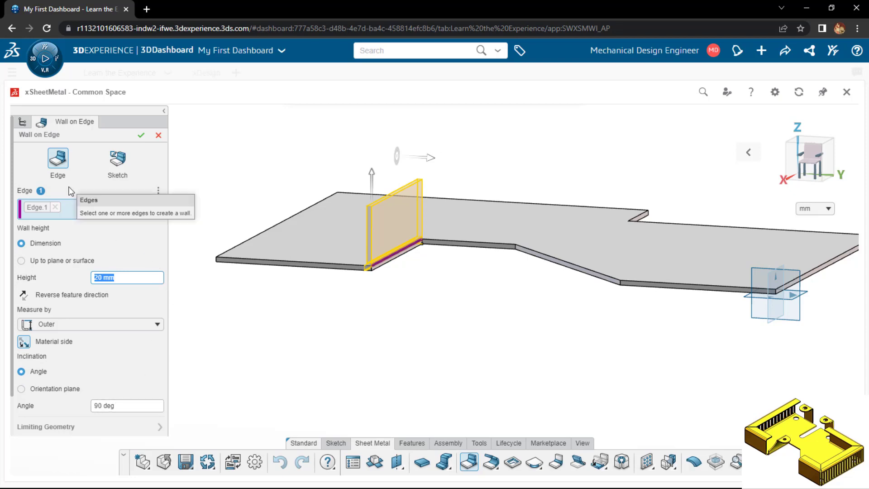
click(139, 142)
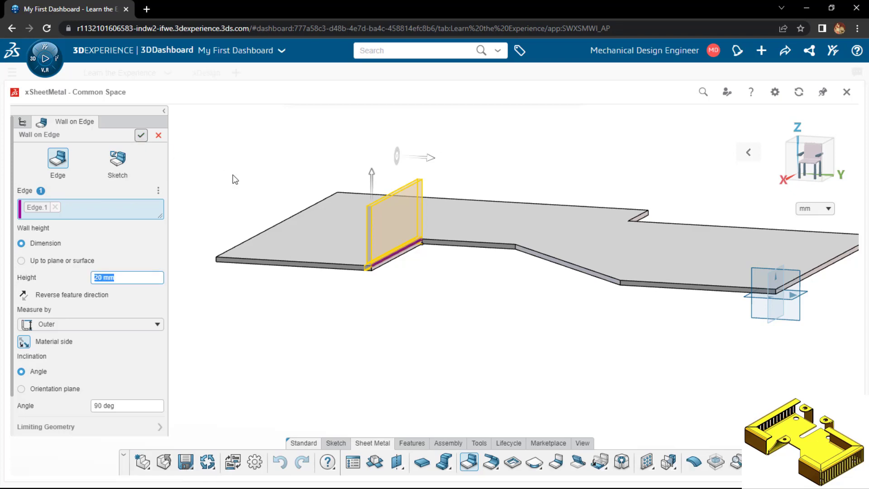
Start a sketch on the upright wall's face and draw a line about 15.8 mm long along its top edge from the corner above the origin
click(399, 223)
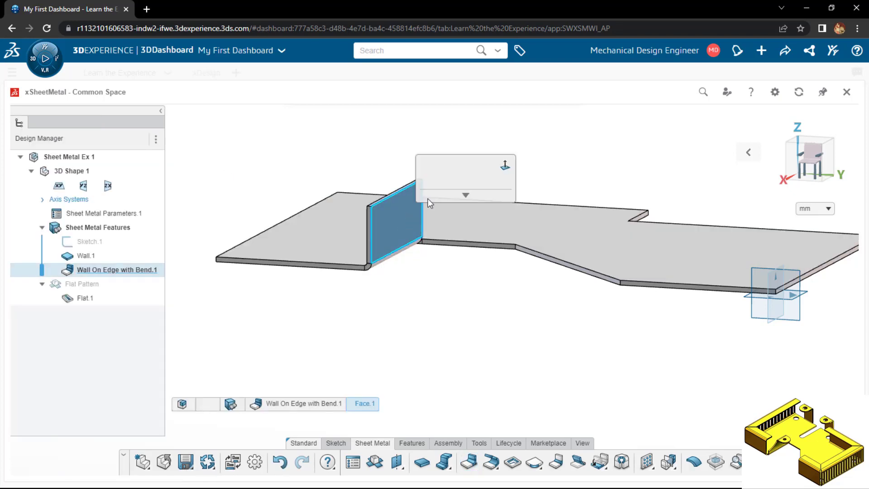
click(428, 185)
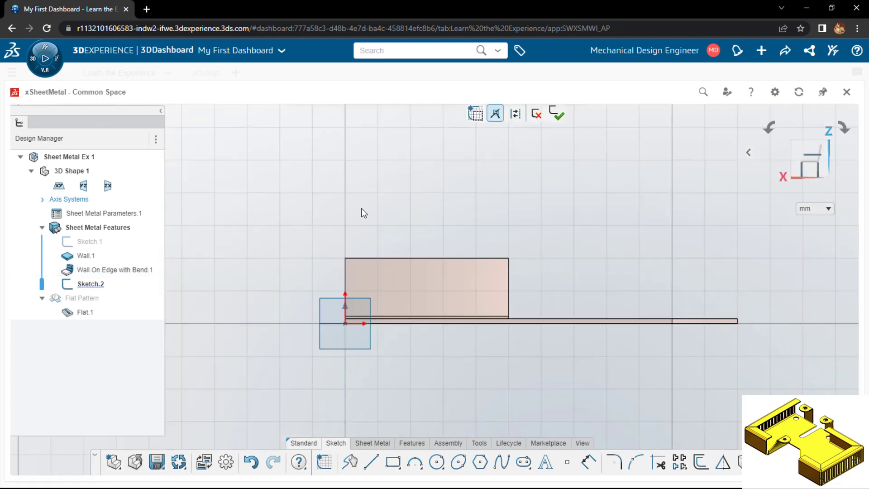
scroll(353, 286, up, 1)
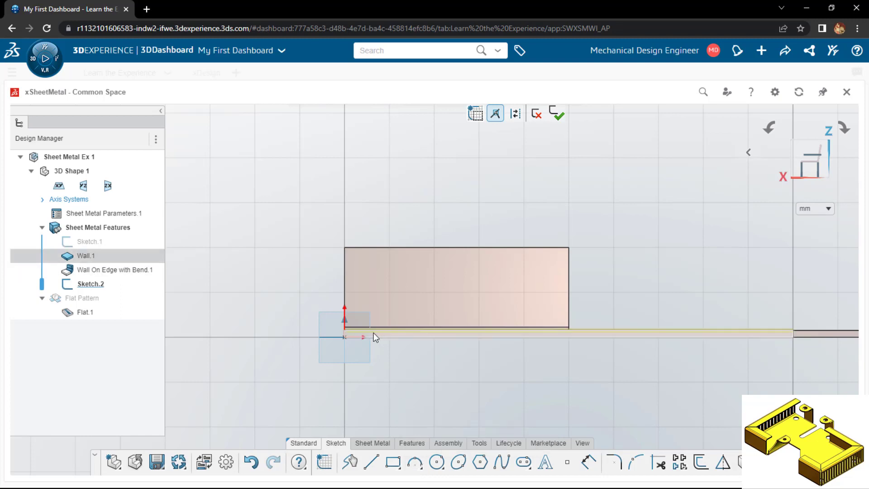
key(l)
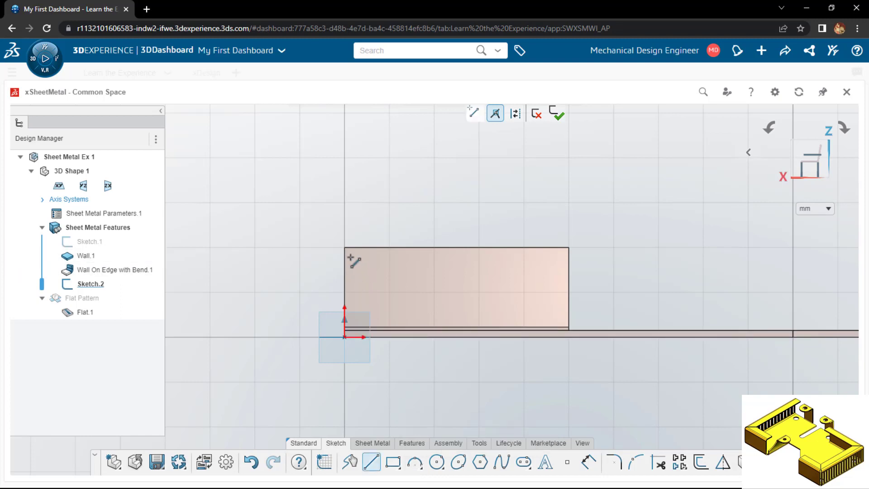
click(345, 248)
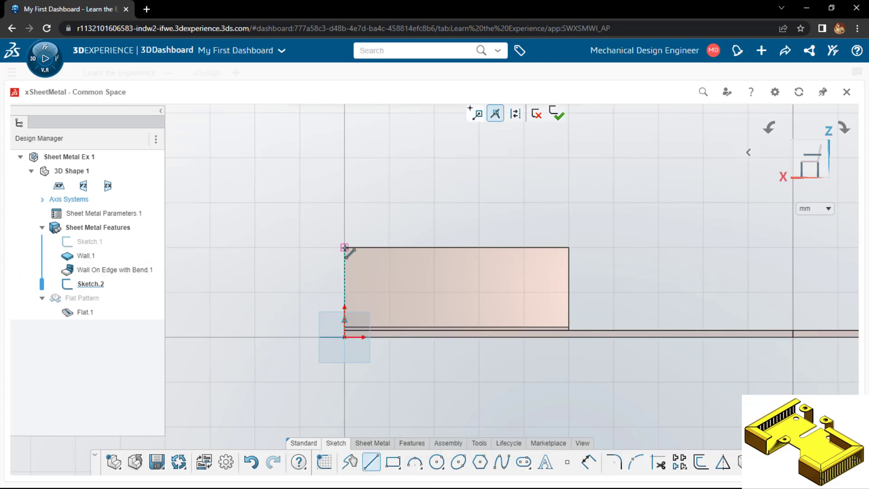
click(415, 248)
Draw an arc with a radius of about 11 mm from the top line's free end to the wall's side edge below the corner
key(a)
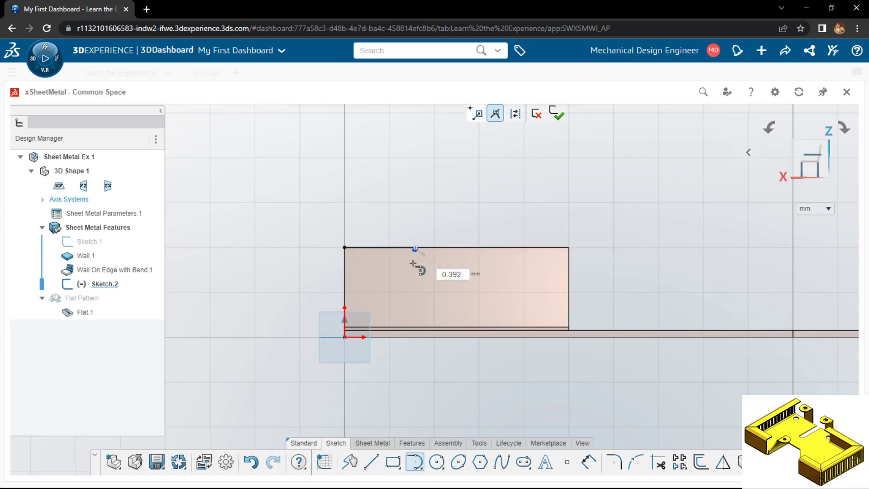
click(345, 293)
key(Escape)
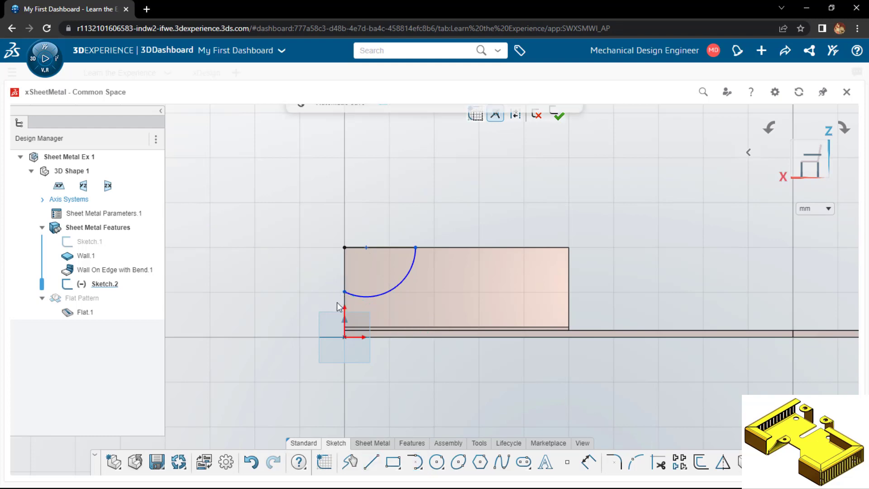
Dimension the arc's radius to 18 mm and the top line's length from the wall corner to 20 mm
click(402, 281)
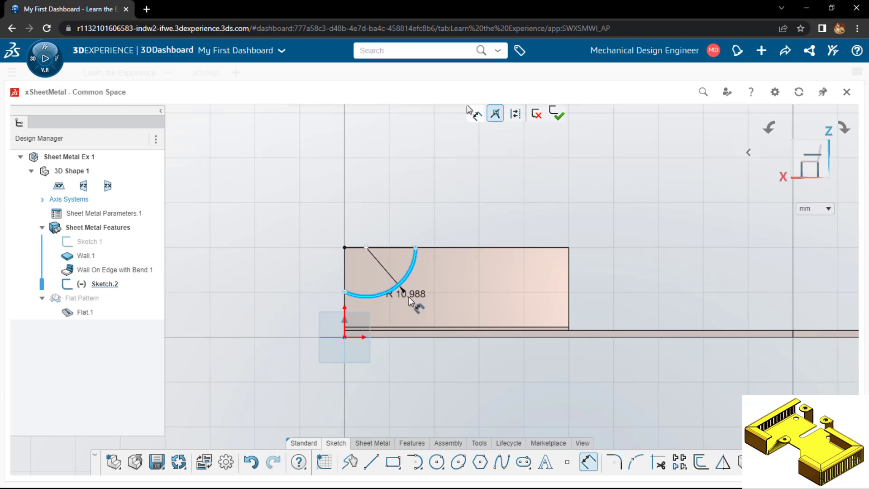
click(414, 304)
text(18)
key(Return)
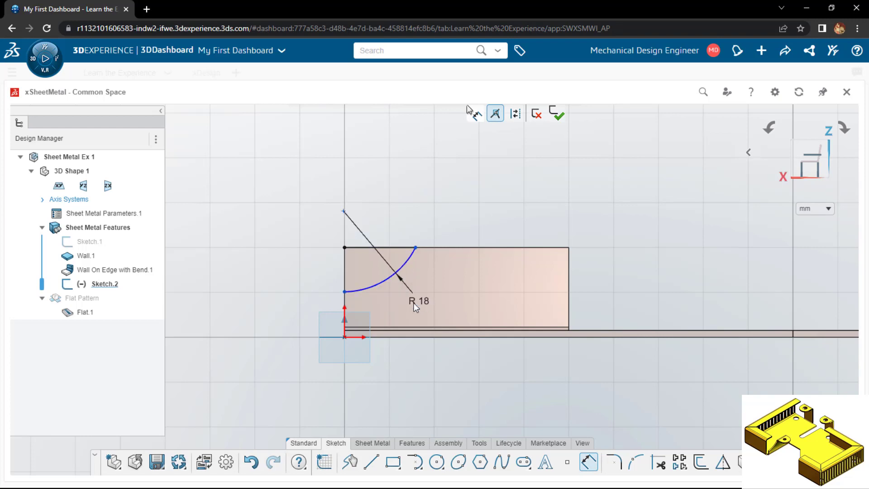
click(415, 247)
click(345, 248)
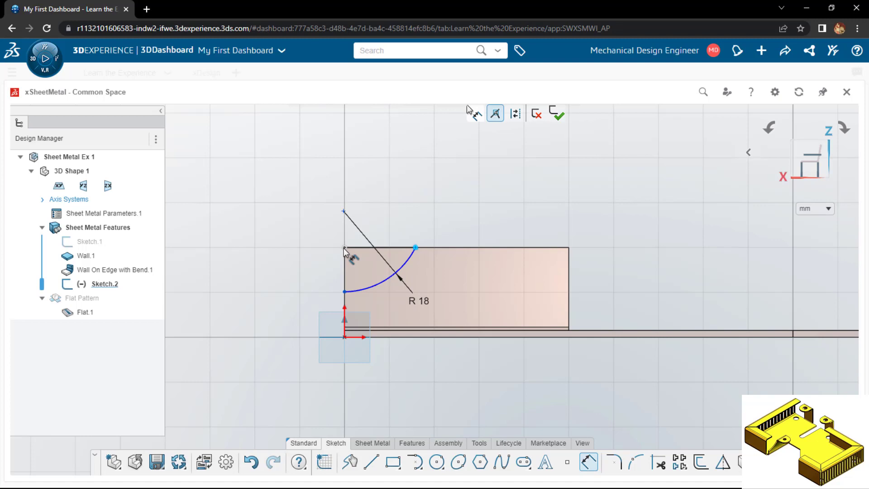
click(368, 195)
text(20)
key(Return)
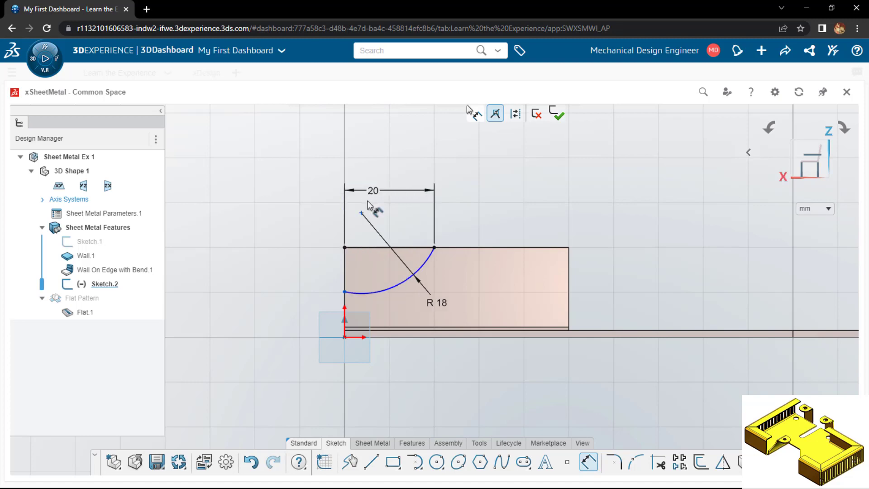
Dimension the vertical distance between the wall corner and the arc's lower end to 12 mm
click(345, 292)
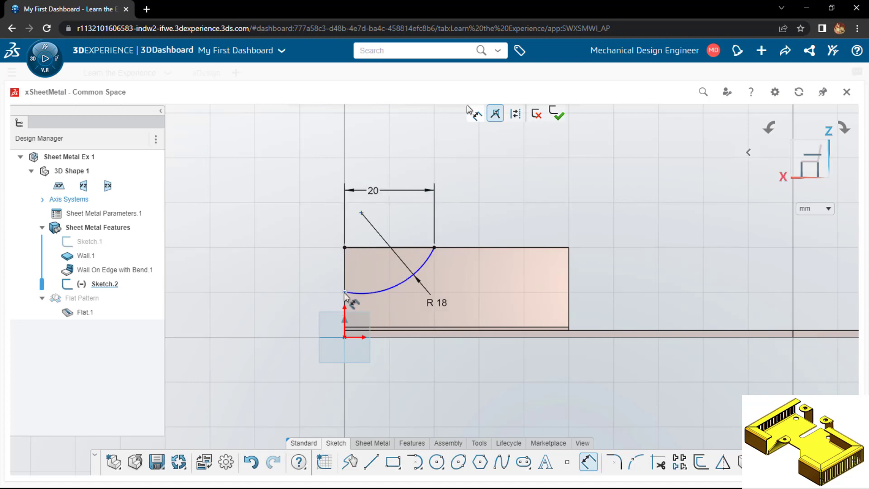
click(345, 247)
click(310, 271)
text(12)
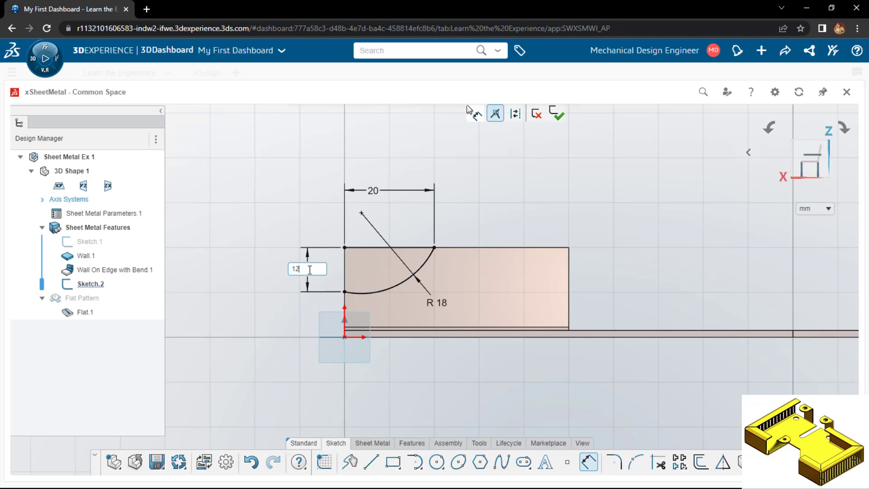
key(Return)
Close the profile with a vertical line from the wall corner to the arc's lower end and finish the sketch
key(l)
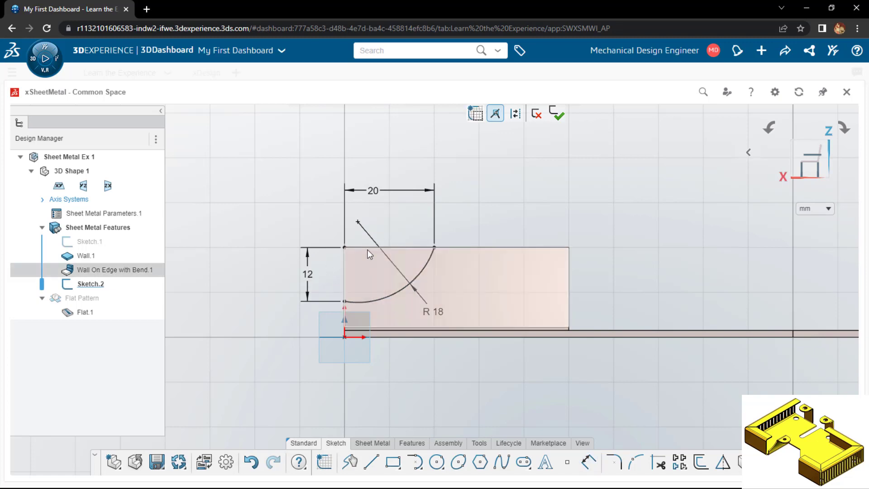
click(344, 247)
click(344, 301)
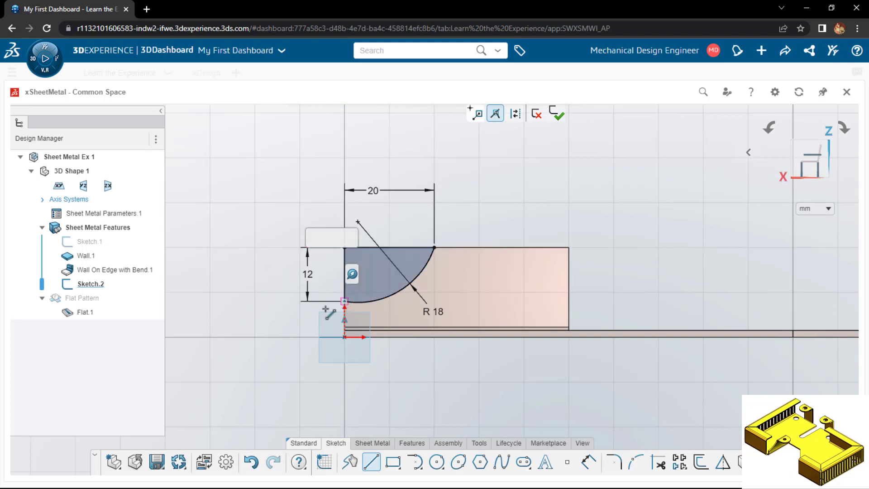
key(Escape)
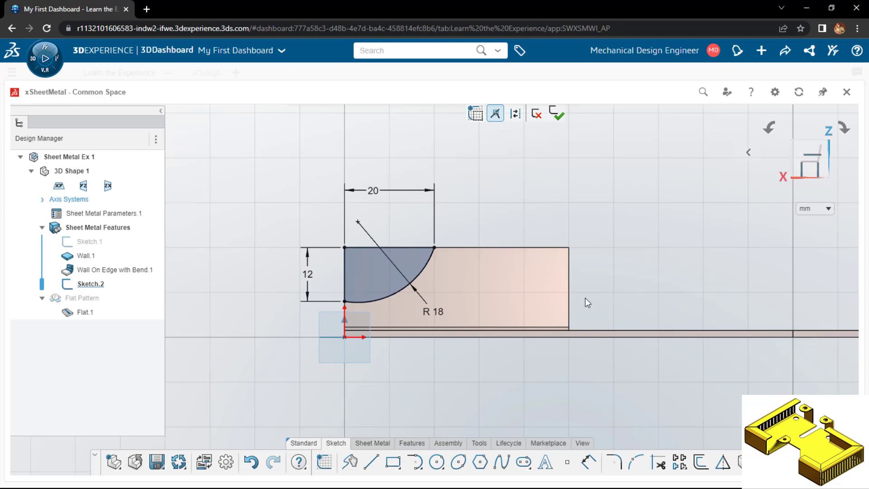
scroll(585, 298, down, 2)
click(560, 116)
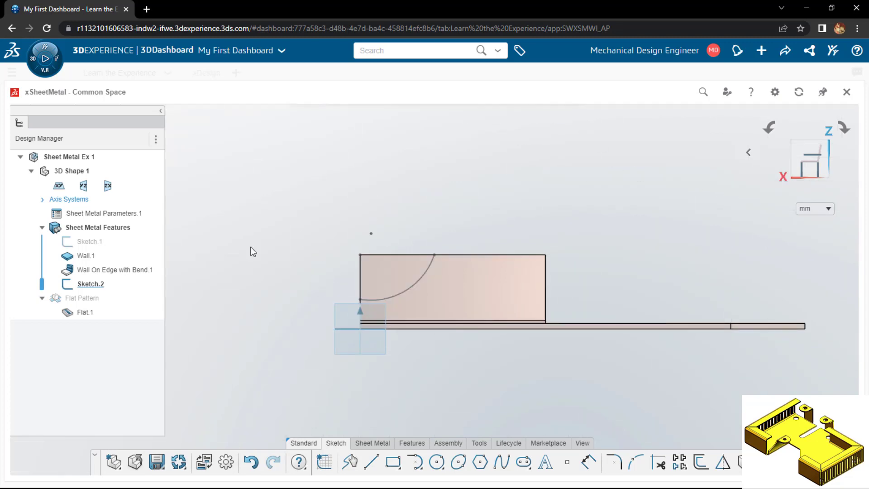
Create a Standard Cutout through the upright wall from the closed arc profile, linked to the sheet thickness
click(372, 442)
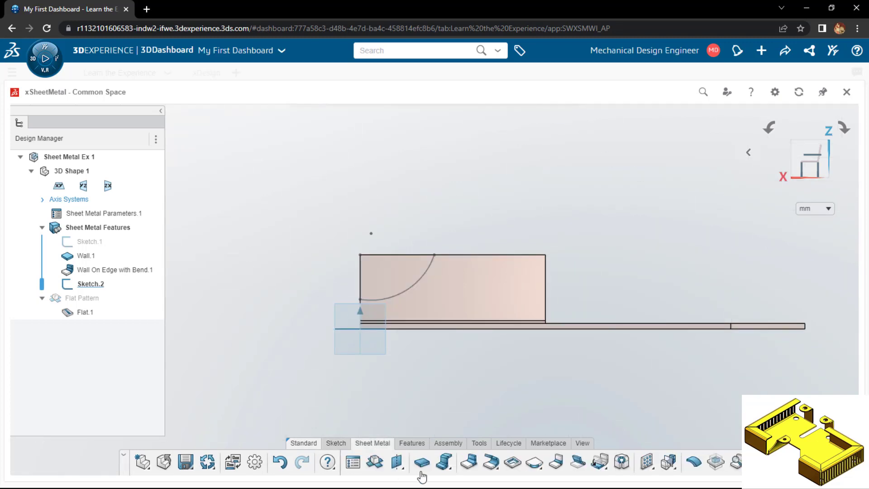
click(513, 466)
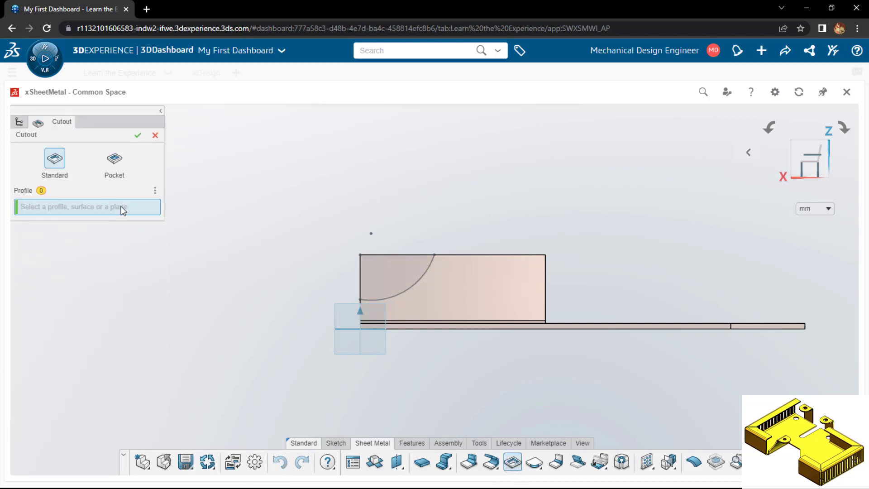
click(393, 284)
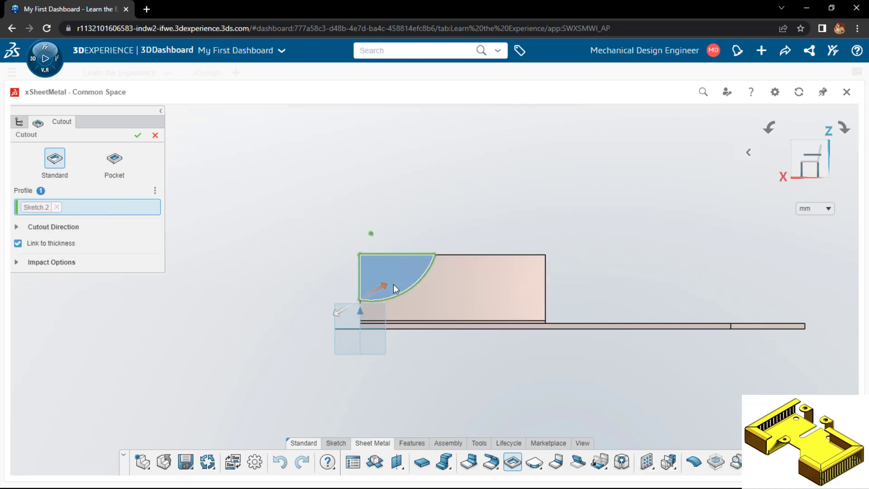
mouse_move(273, 325)
middle_down()
mouse_move(279, 342)
mouse_move(268, 325)
middle_up()
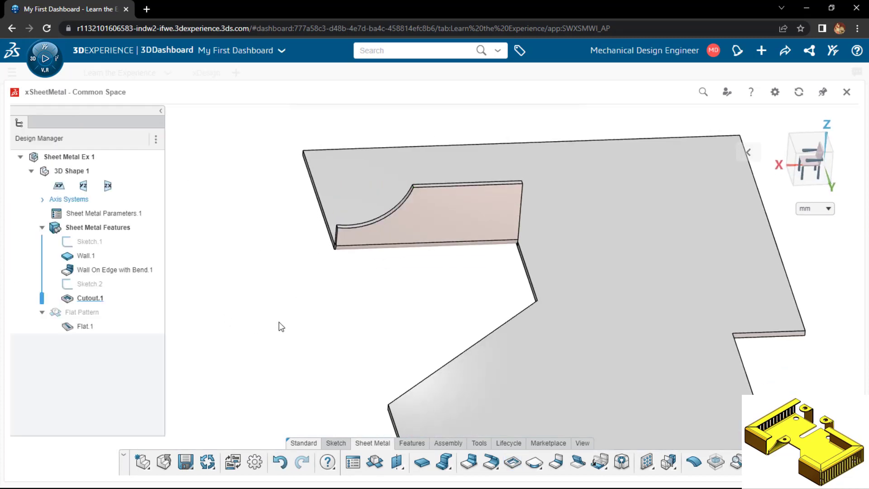
Chamfer the upright wall's upper corner opposite the arc cutout by Distance Angle, using 10 mm and 45 degrees
middle_drag(279, 322, 255, 344)
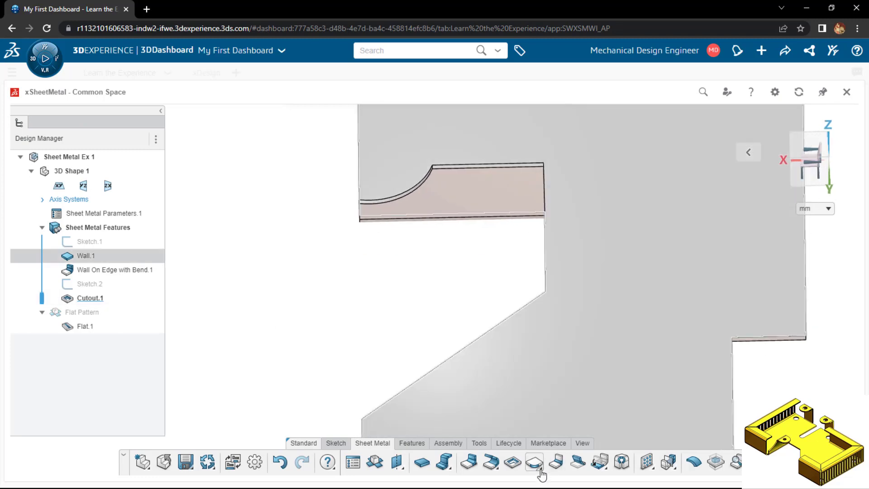
click(535, 461)
click(557, 443)
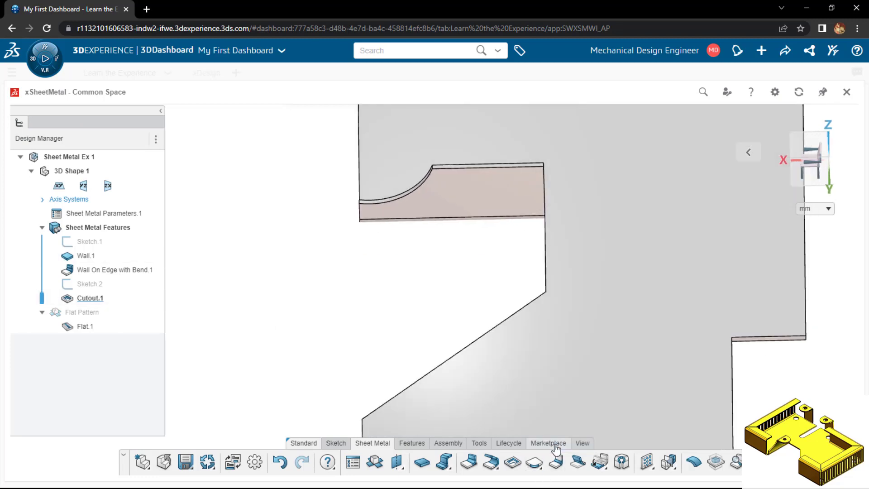
scroll(543, 172, down, 2)
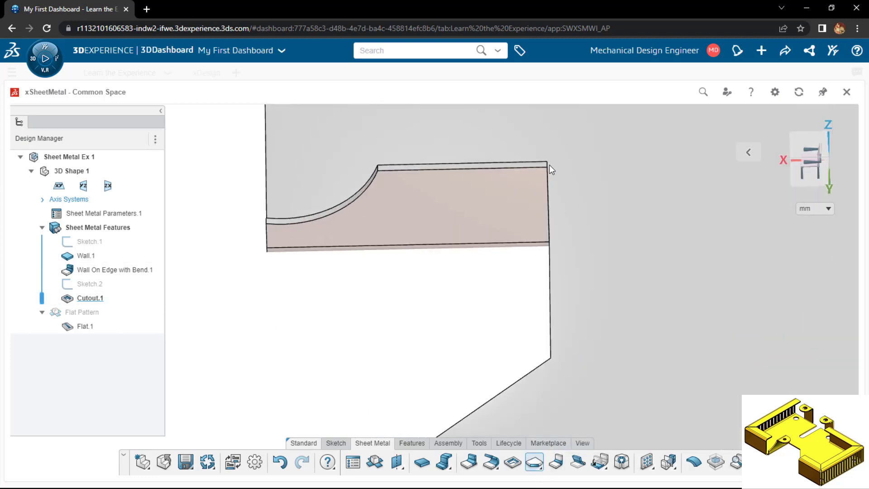
click(546, 164)
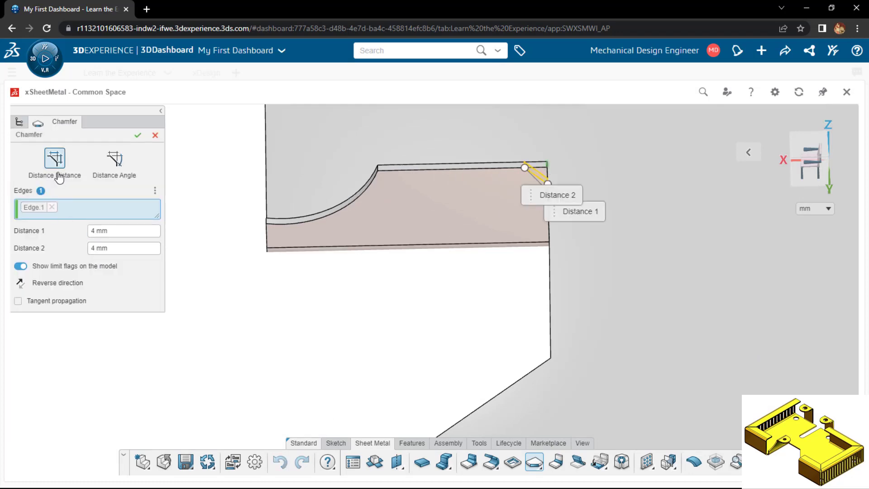
click(113, 162)
text(10)
key(Return)
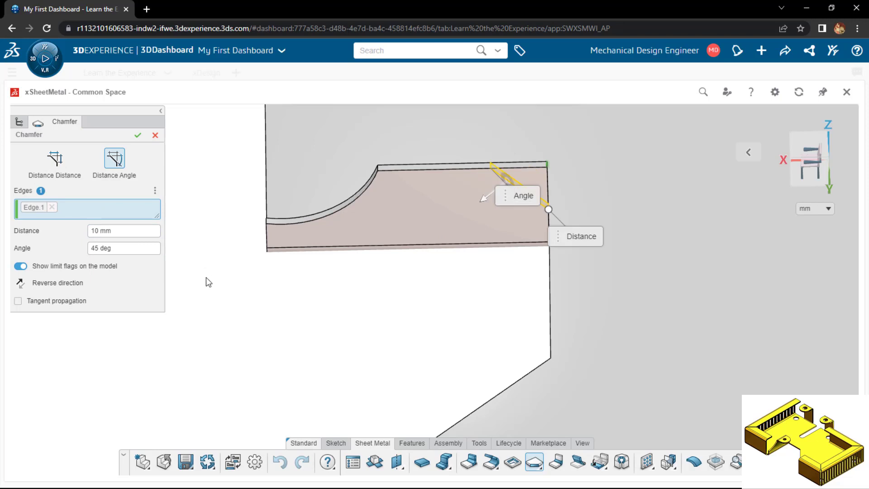
click(138, 135)
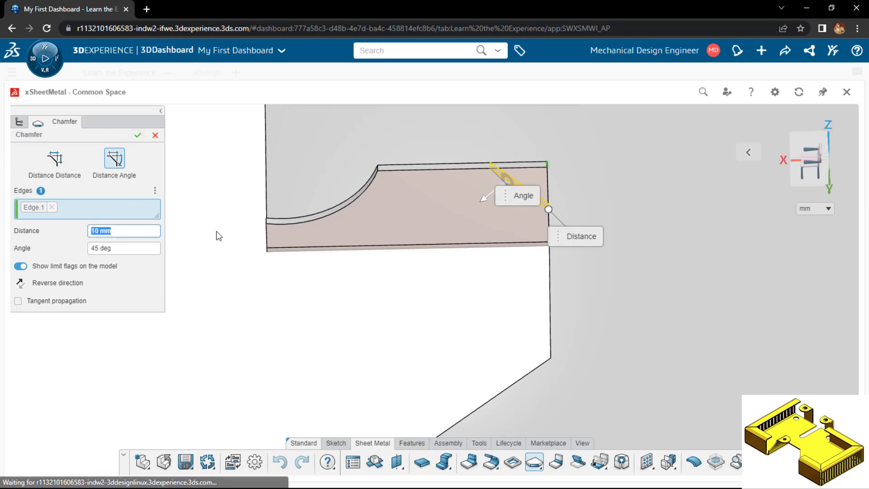
Create a 20 mm Wall on Edge at 90° on the upright wall's remaining straight top edge, with the material side reversed
scroll(223, 317, down, 4)
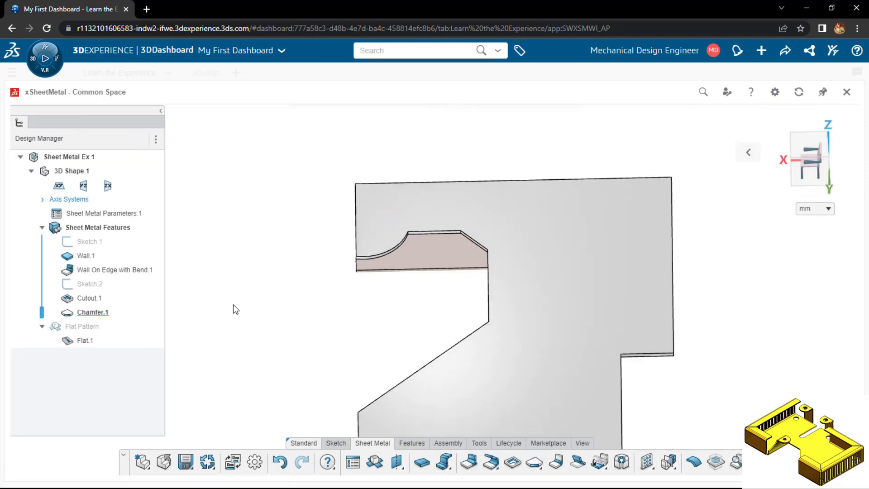
middle_drag(233, 305, 378, 437)
click(464, 469)
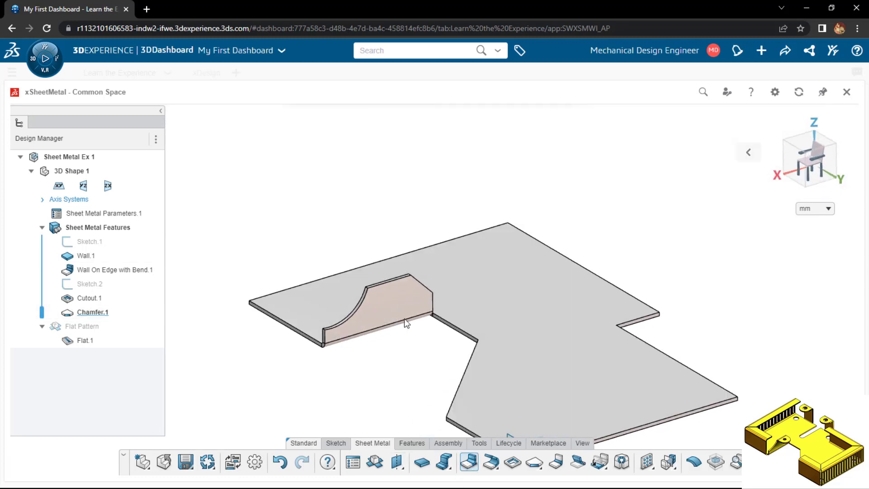
click(387, 283)
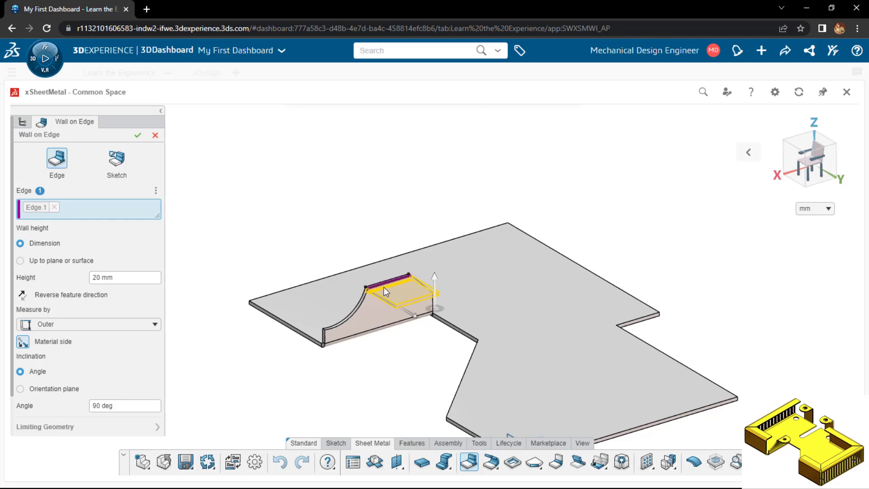
scroll(384, 287, up, 3)
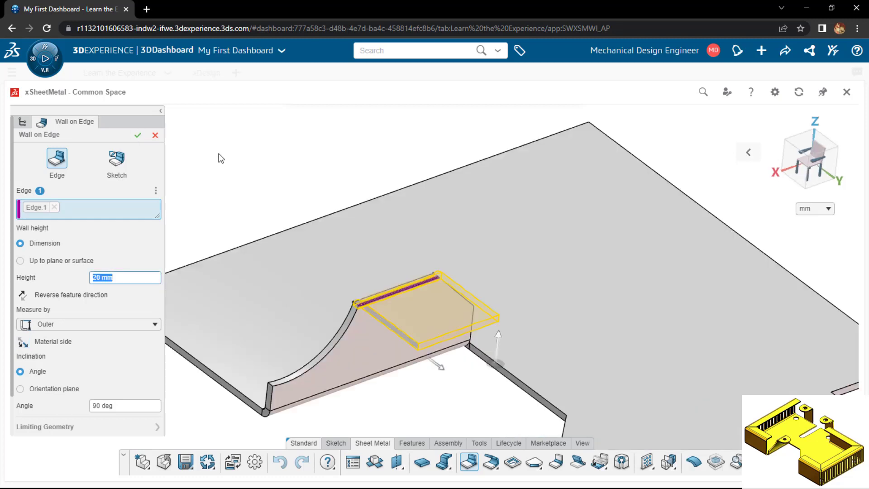
key(Return)
Round both outer corners of the small horizontal tab with a Corner of 10 mm radius
scroll(374, 339, down, 2)
middle_drag(374, 340, 259, 127)
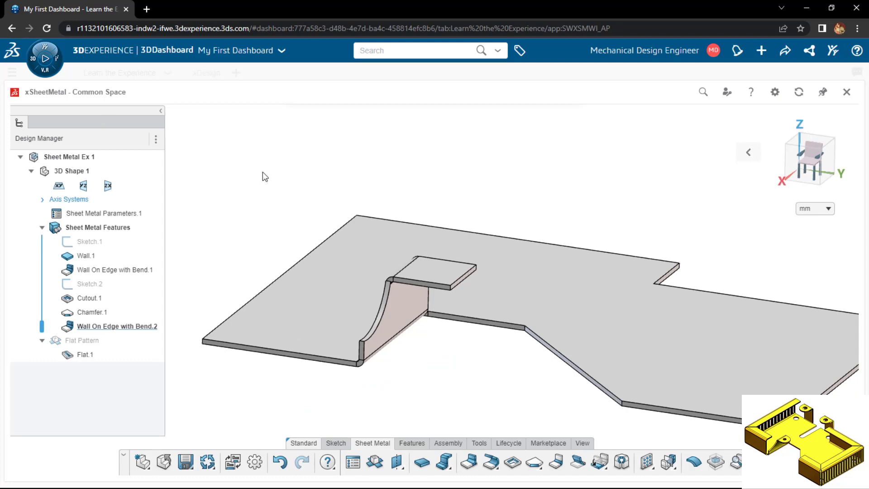
click(543, 472)
click(545, 419)
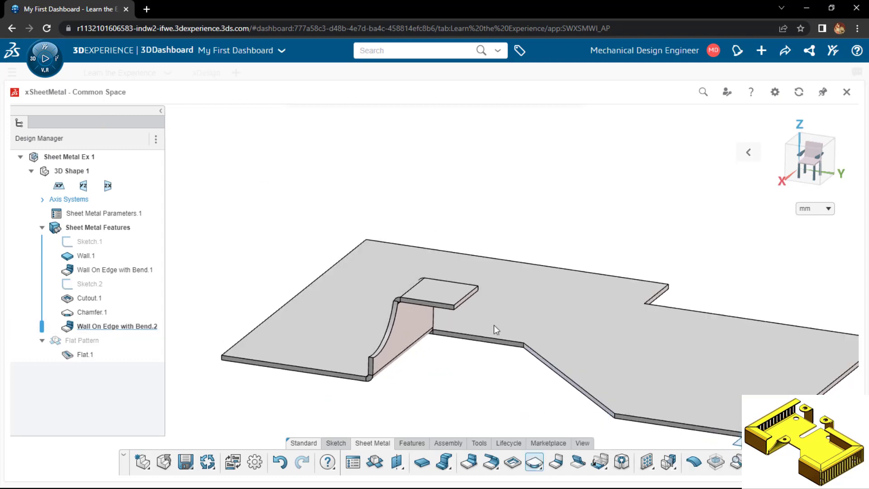
click(459, 305)
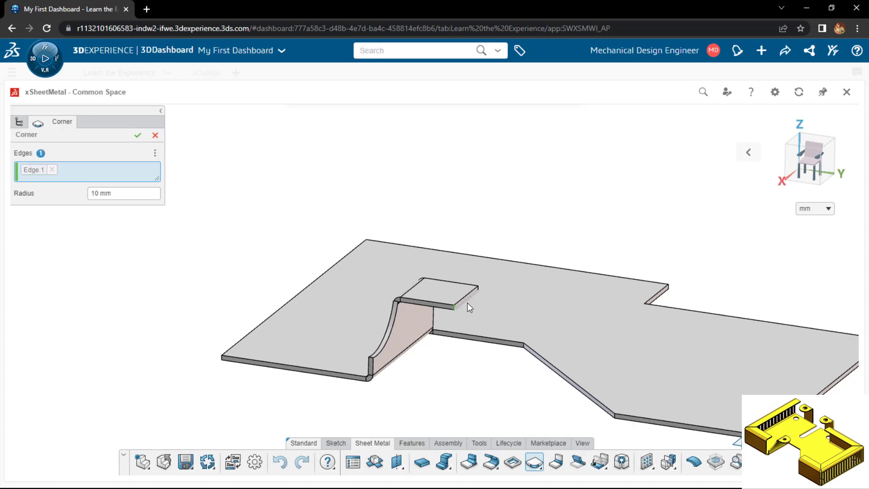
click(478, 291)
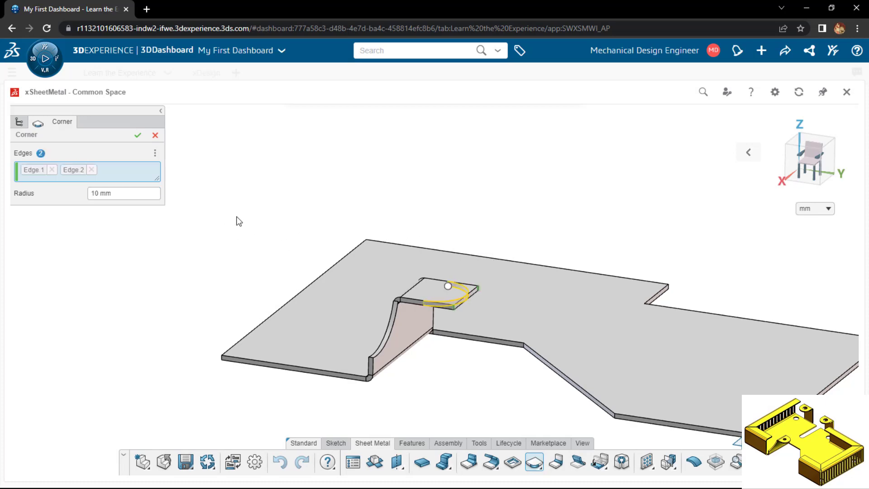
click(136, 138)
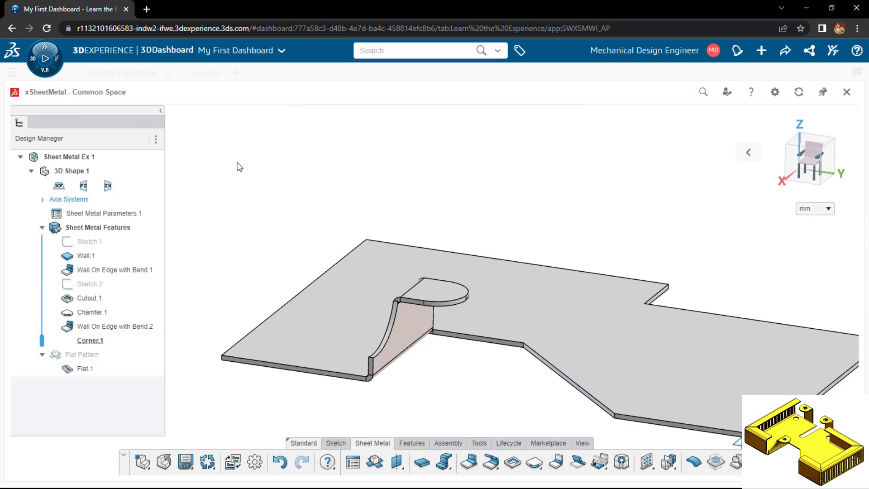
Start a sketch on the base wall and place a point about 10.7 mm and 9.6 mm inside the outer corner beside the tab
scroll(239, 168, down, 2)
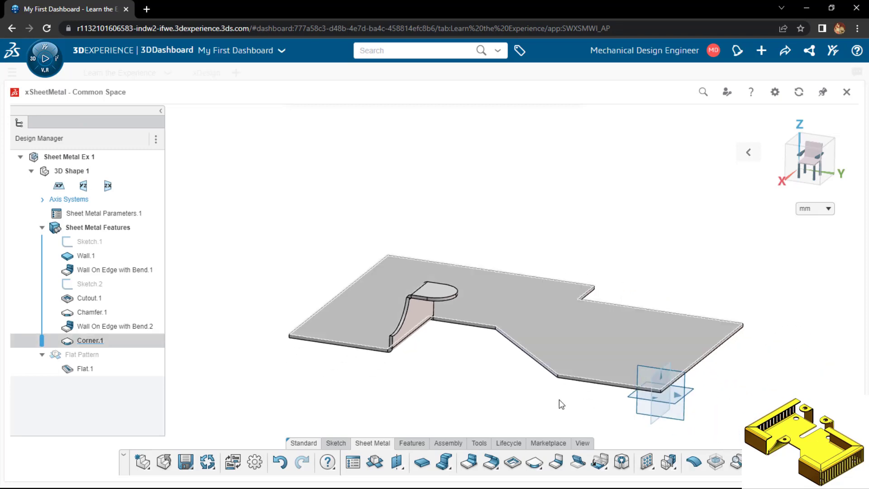
scroll(559, 402, down, 1)
scroll(560, 402, up, 2)
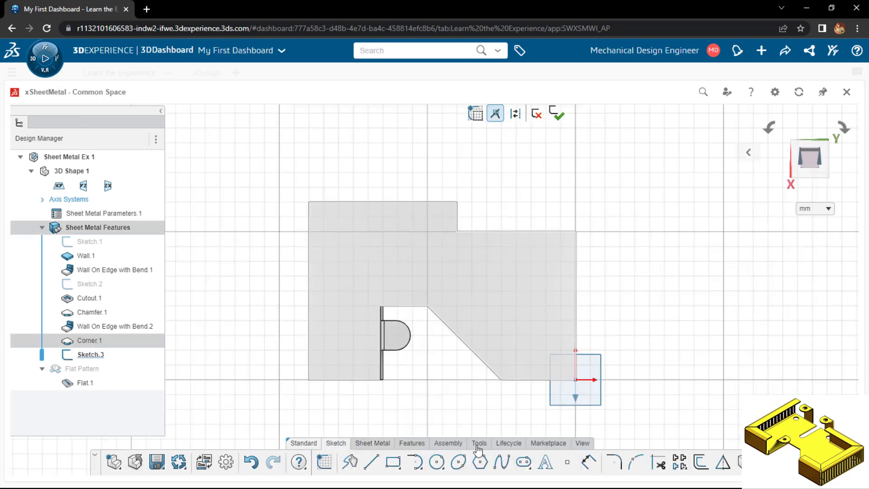
click(566, 466)
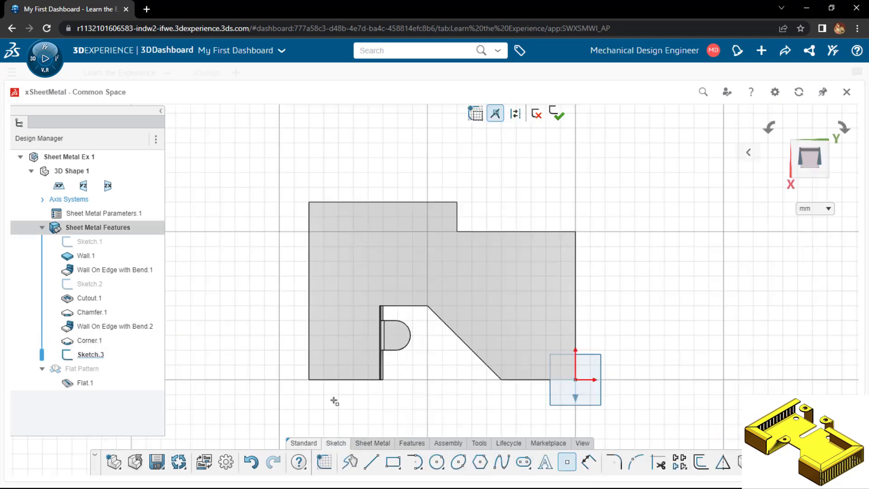
click(323, 364)
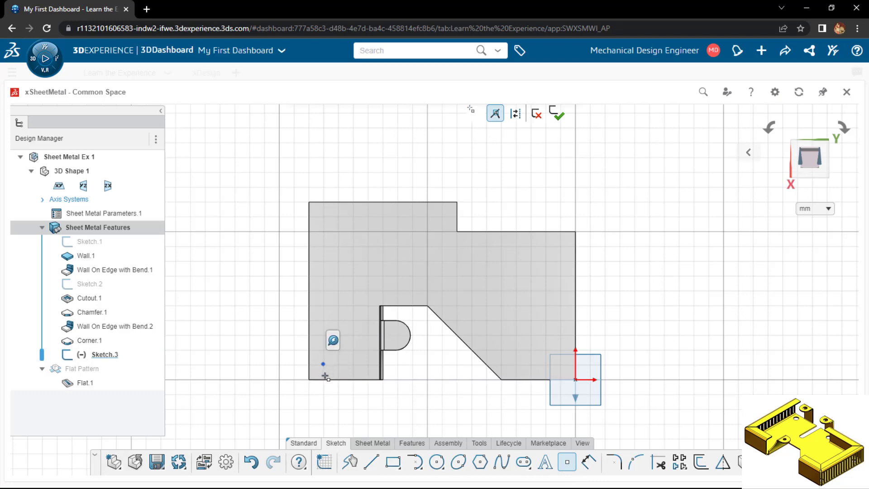
Dimension the sketch point 10 mm from the base wall's lower edge and 10 mm from its outer side edge
key(Escape)
key(d)
click(323, 365)
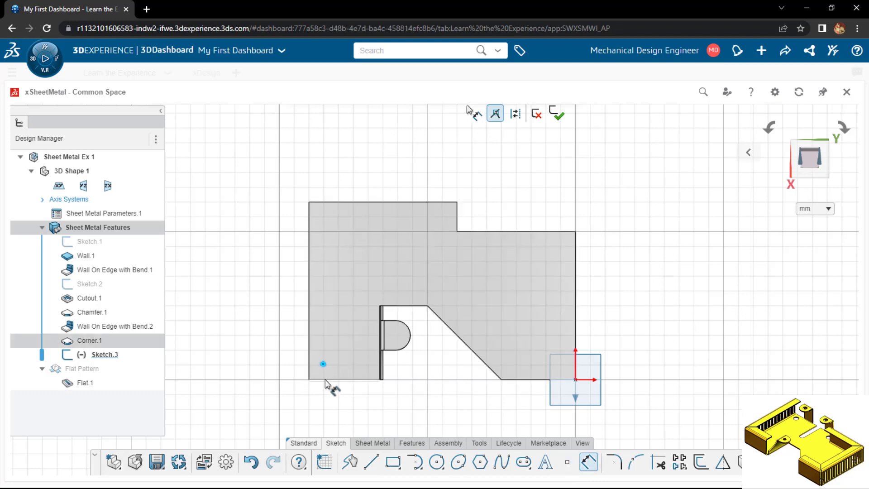
click(325, 380)
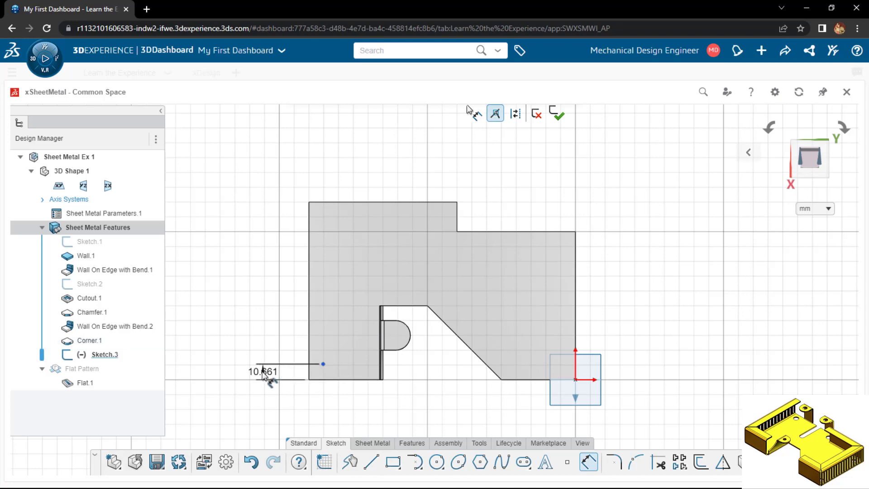
click(259, 374)
click(323, 365)
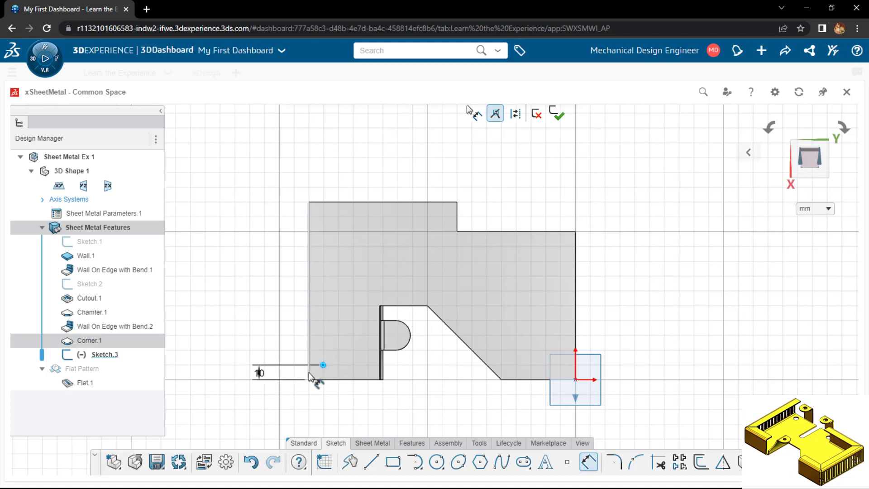
click(309, 374)
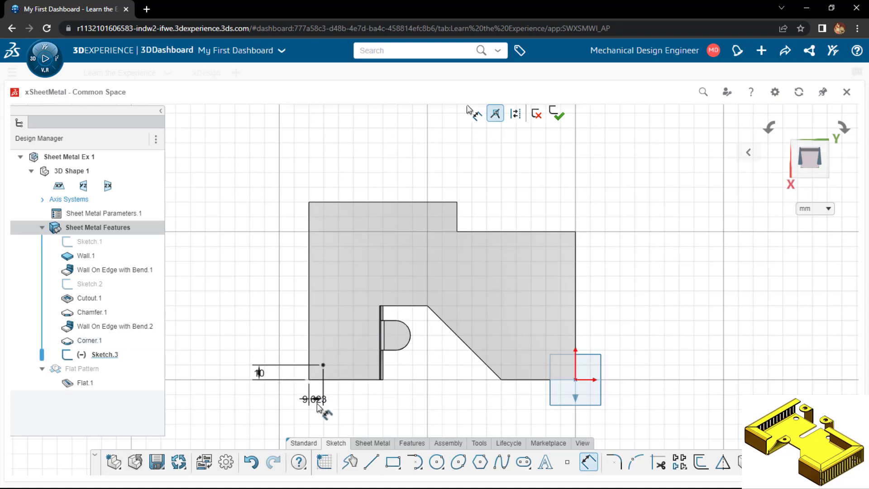
click(311, 414)
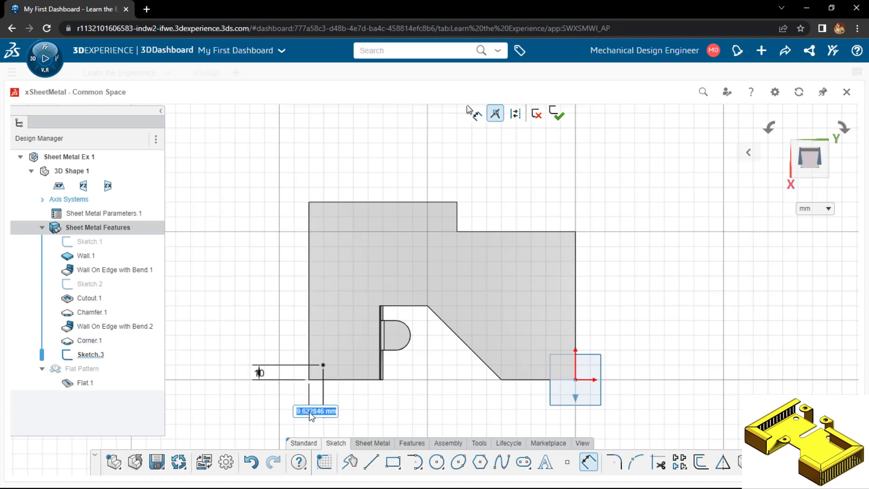
text(10)
key(Return)
Draw a 10 mm diameter circle centred on the dimensioned sketch point
key(c)
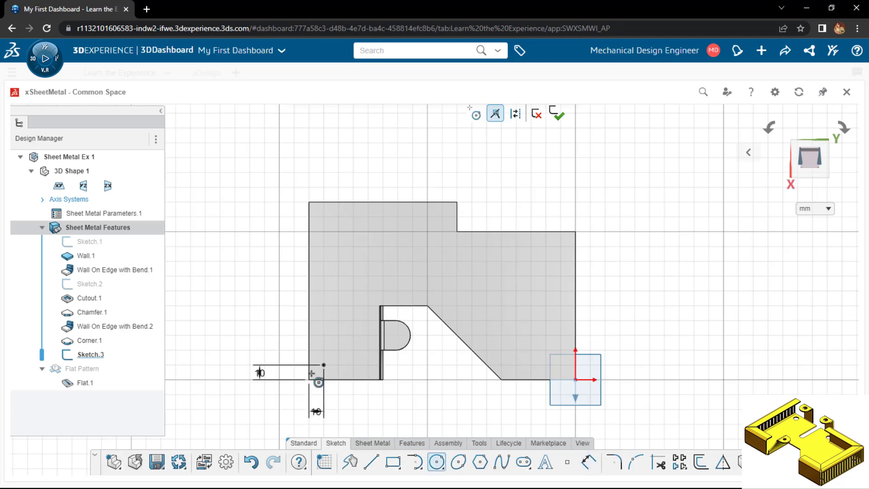
click(323, 365)
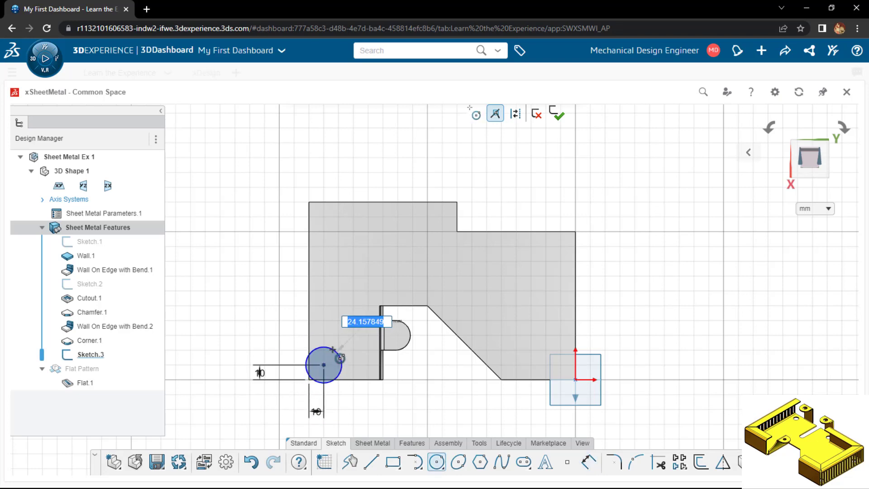
text(10)
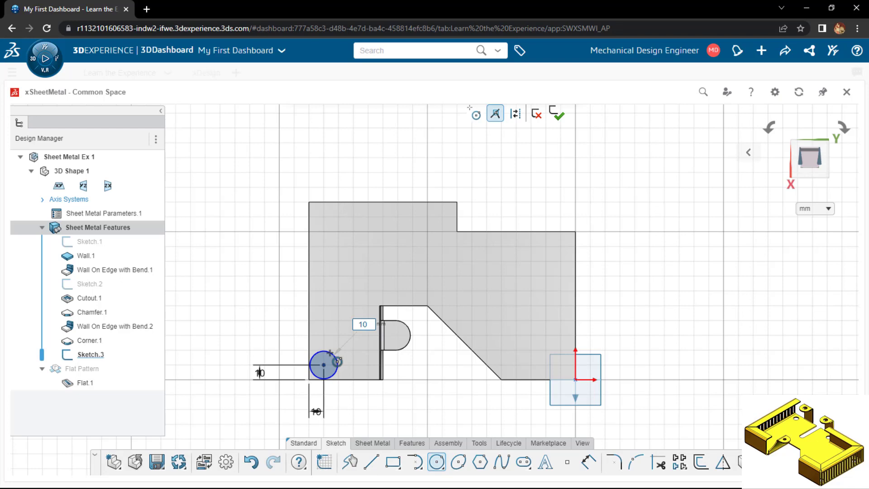
key(Return)
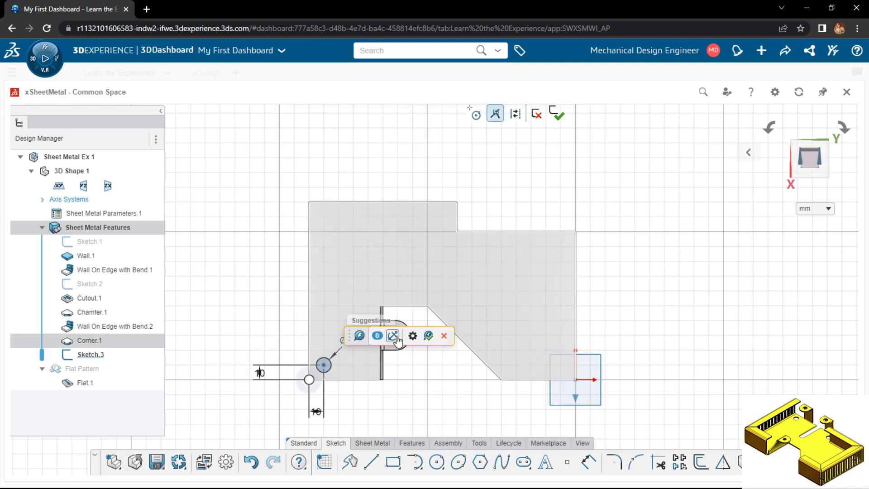
Enable Symmetry and Show alternate drop locations for the circle suggestions, and accept the suggested copies
click(413, 336)
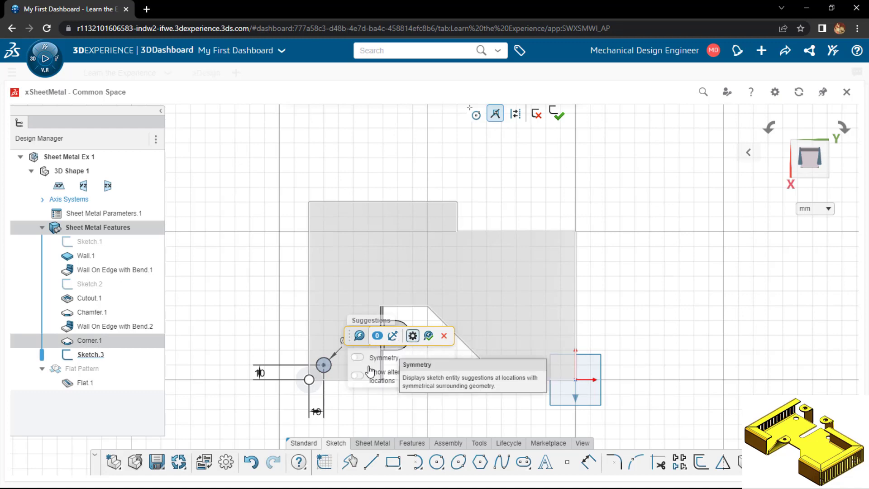
click(358, 358)
click(357, 375)
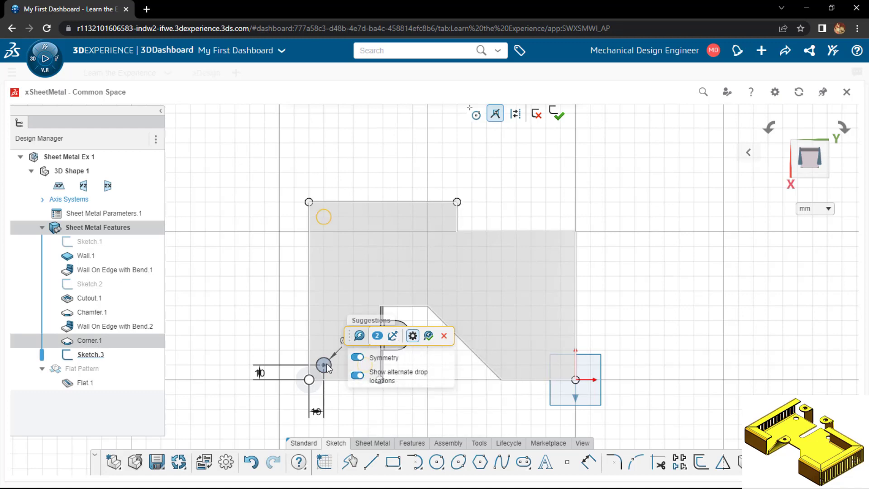
click(429, 337)
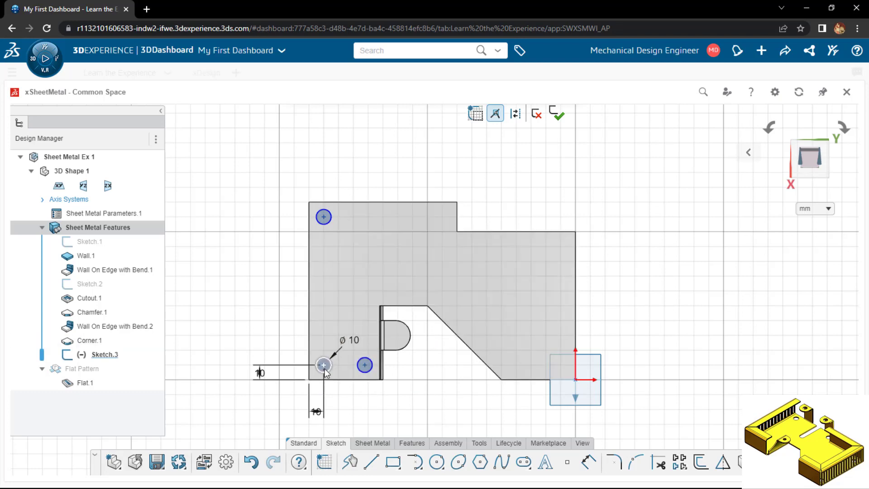
Draw a 10 mm circle over the one at the base wall's upper outer corner and accept the suggested circles at the remaining corners
key(c)
click(323, 218)
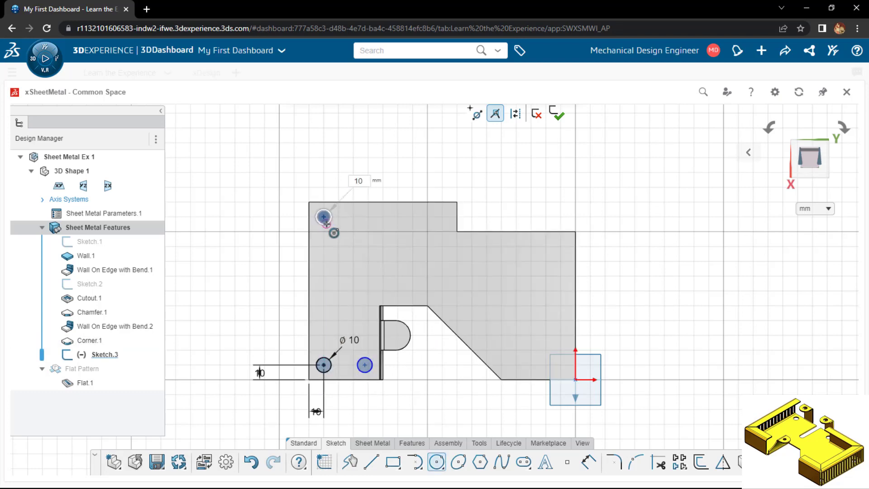
click(326, 223)
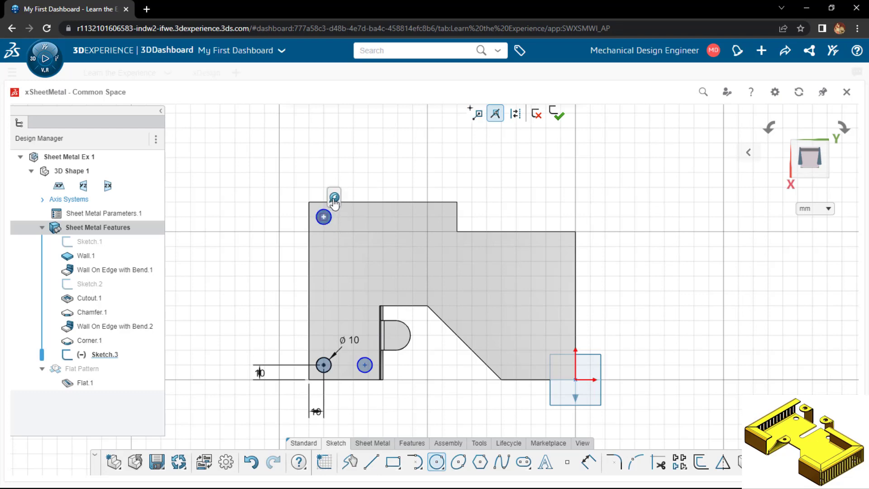
click(334, 199)
click(411, 222)
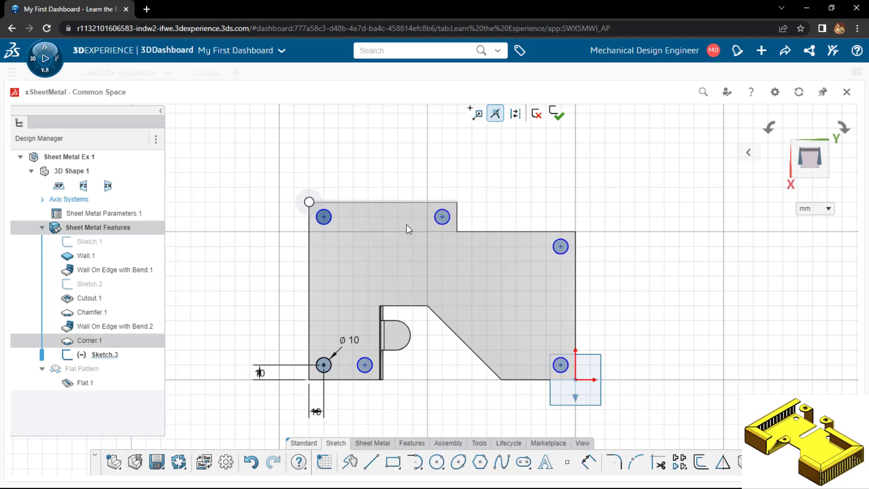
click(330, 223)
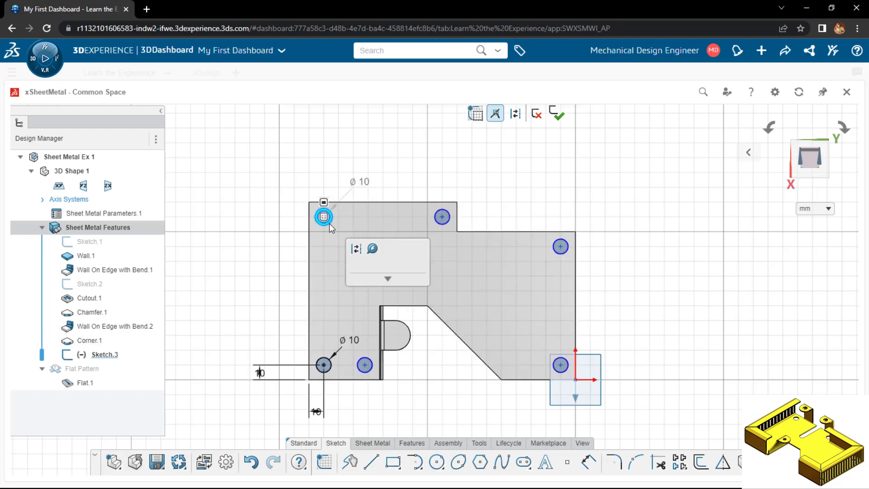
click(247, 247)
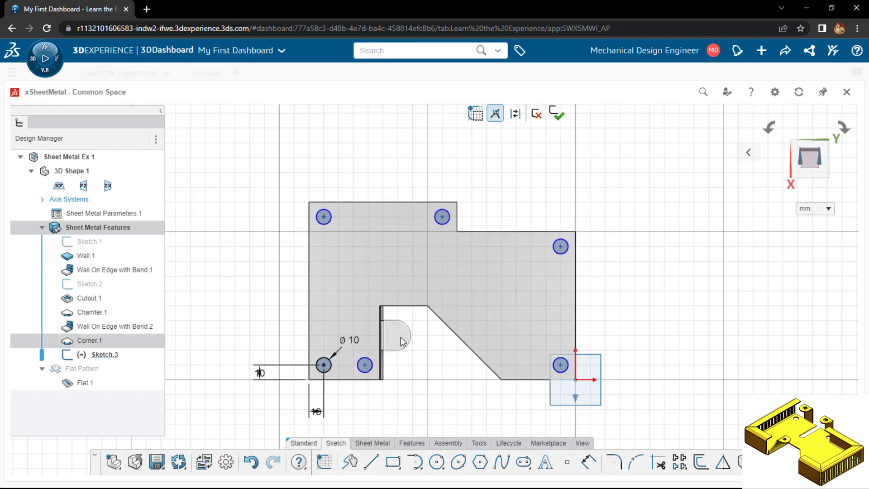
Draw a 6 mm diameter circle concentric with the rounded end of the small tab
key(c)
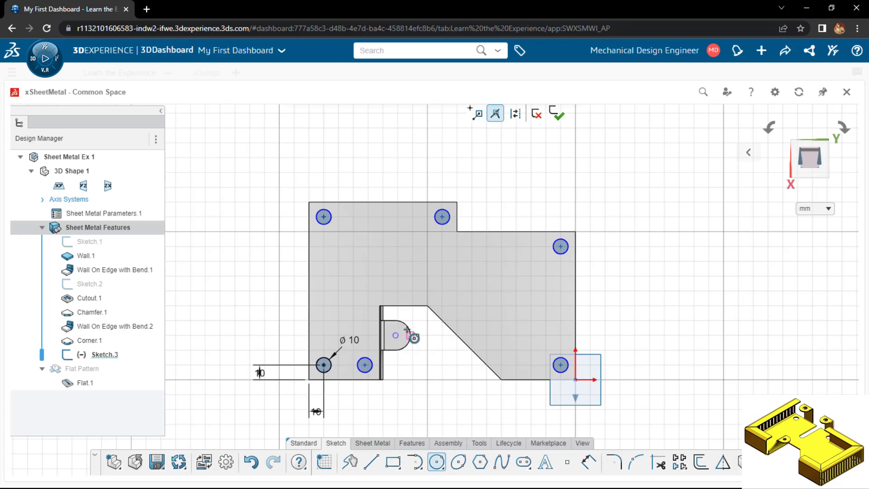
click(395, 335)
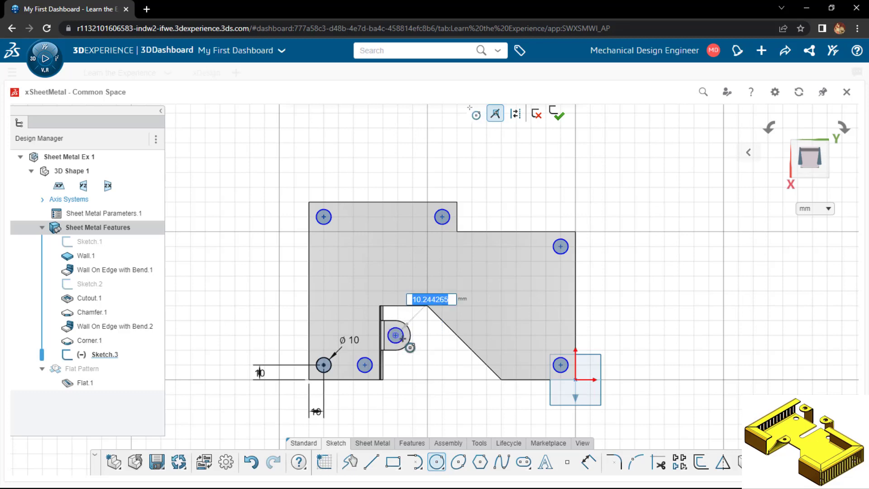
text(1)
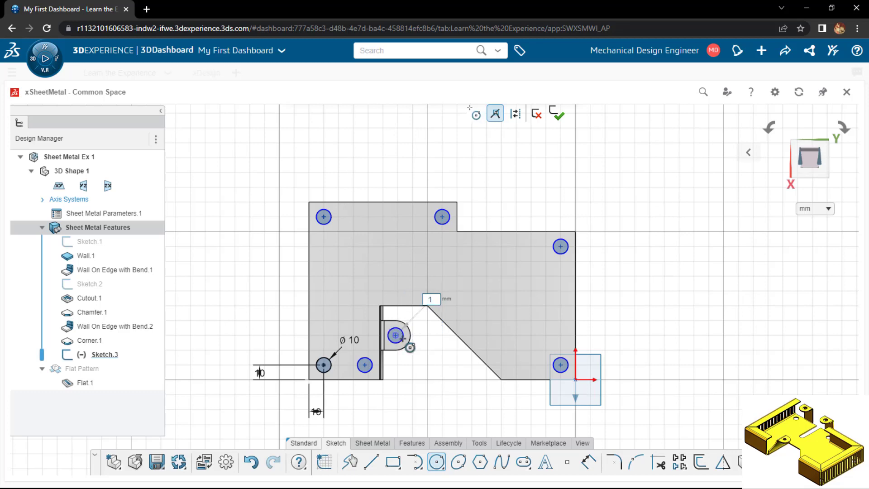
key(Return)
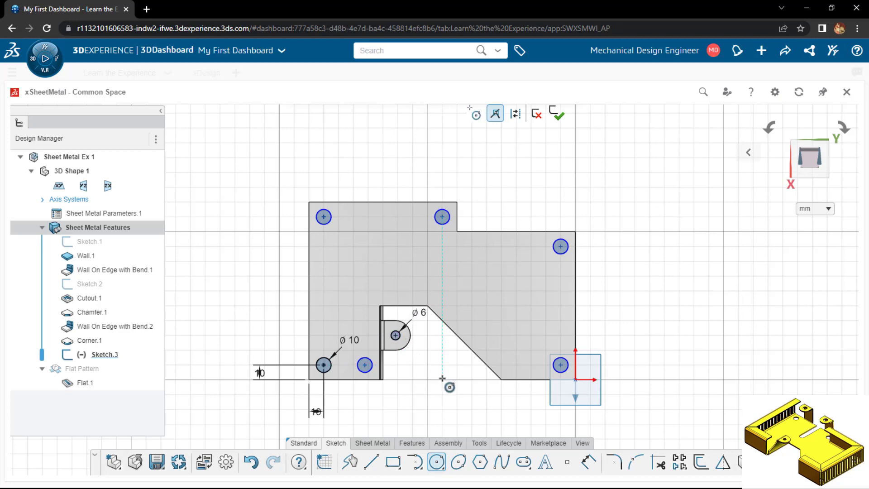
Draw a 10 mm circle beside the lower end of the slanted edge, level with the lower row of circles
scroll(476, 373, down, 1)
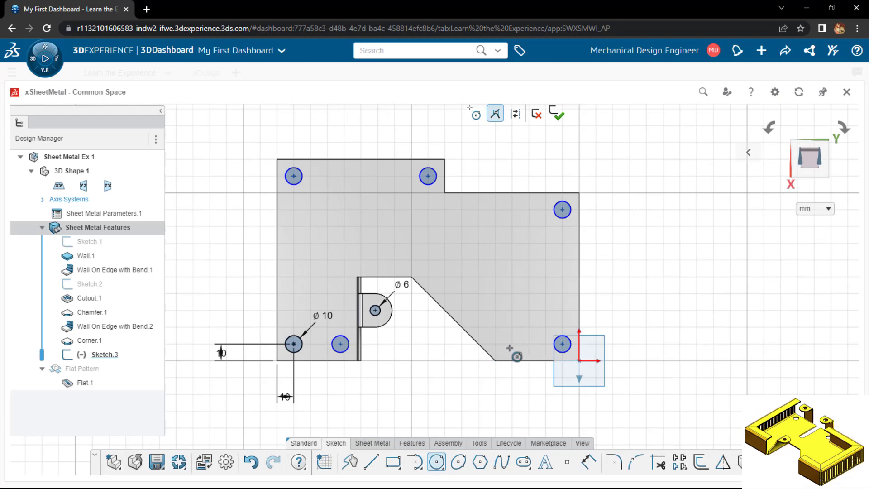
scroll(509, 351, up, 2)
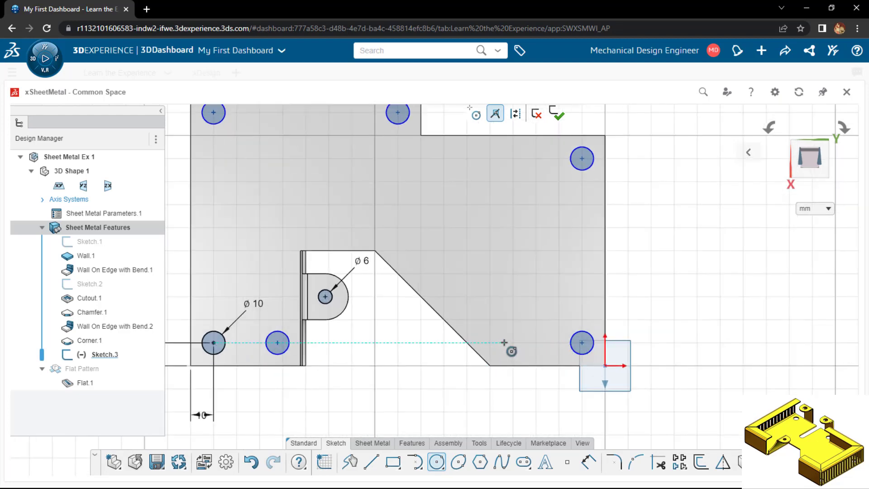
click(502, 343)
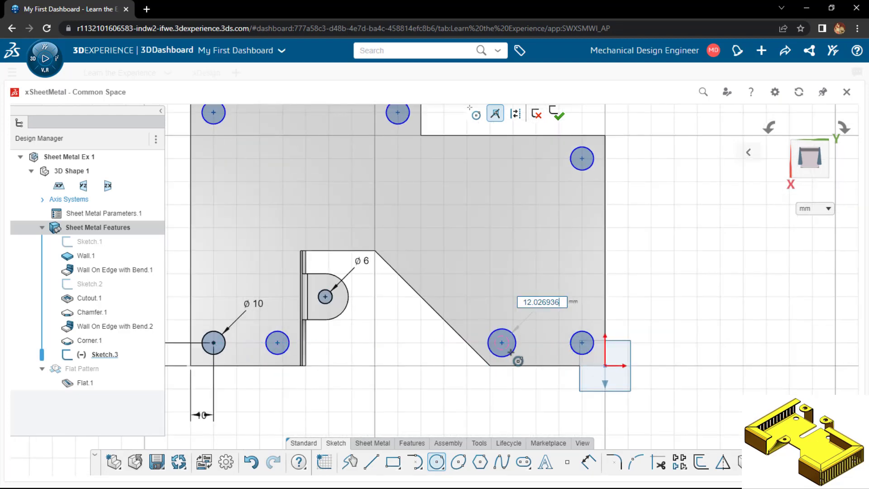
text(10)
key(Return)
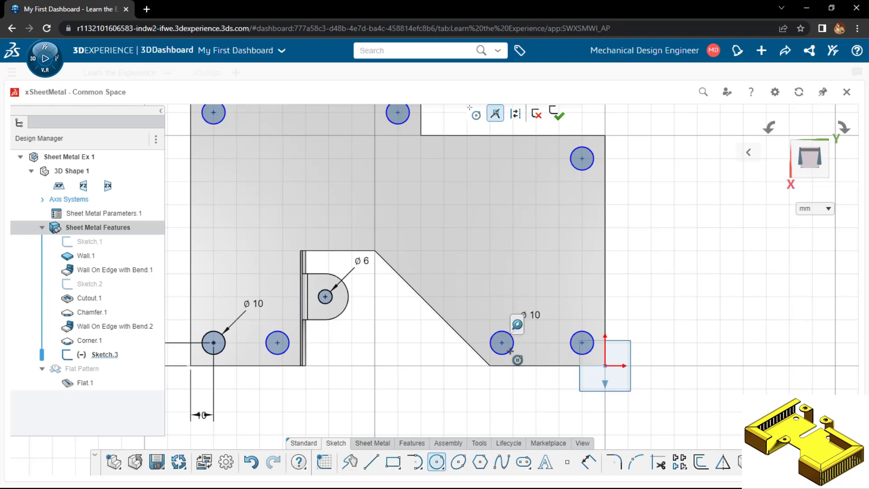
key(Escape)
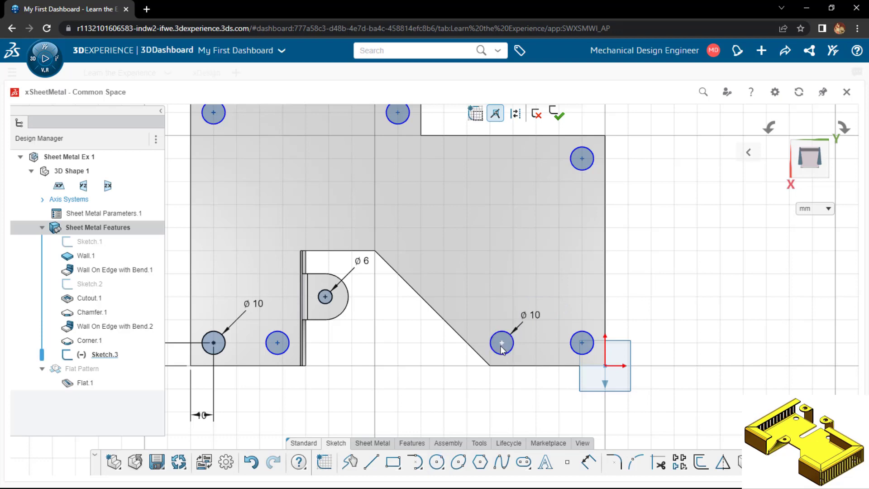
Dimension the centre of the circle beside the slanted edge 10 mm from the base wall's lower edge
key(d)
click(502, 345)
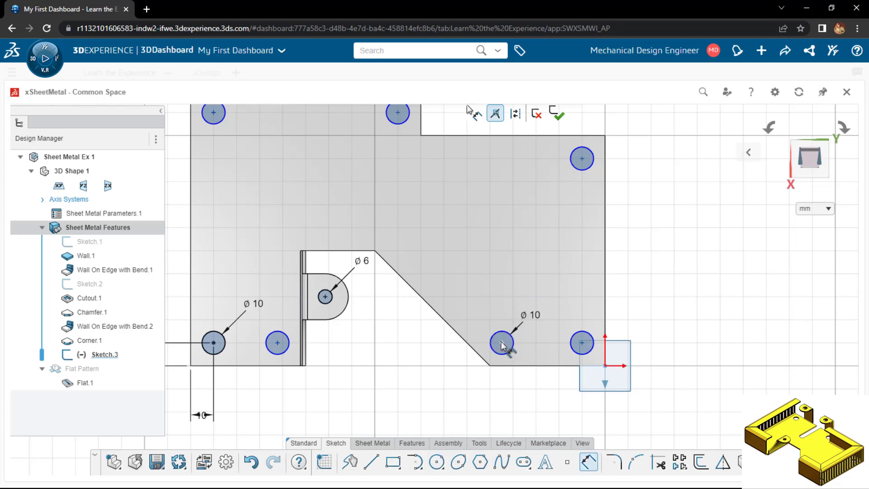
click(505, 367)
click(453, 378)
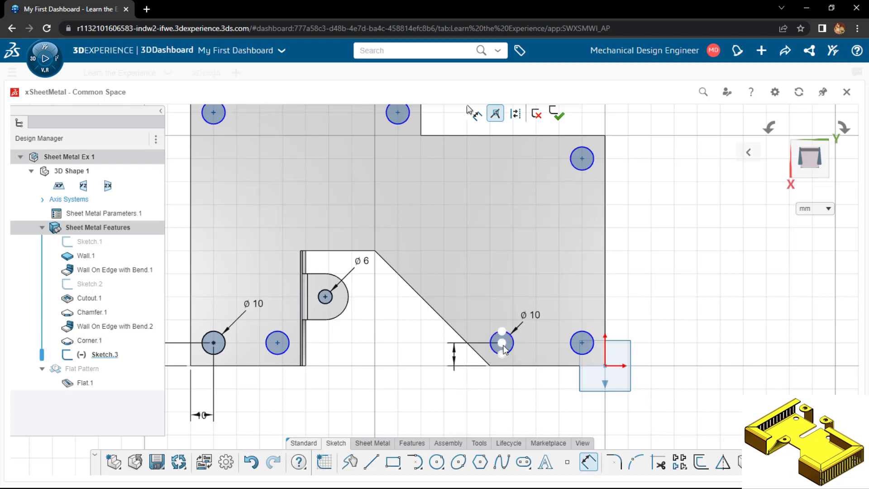
key(Return)
key(Escape)
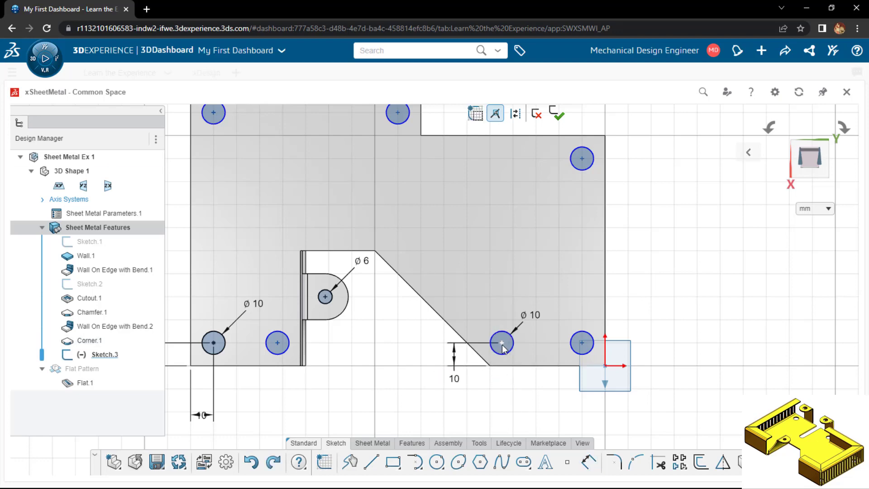
Dimension that circle's centre 10 mm horizontally from the lower corner of the slanted edge
key(d)
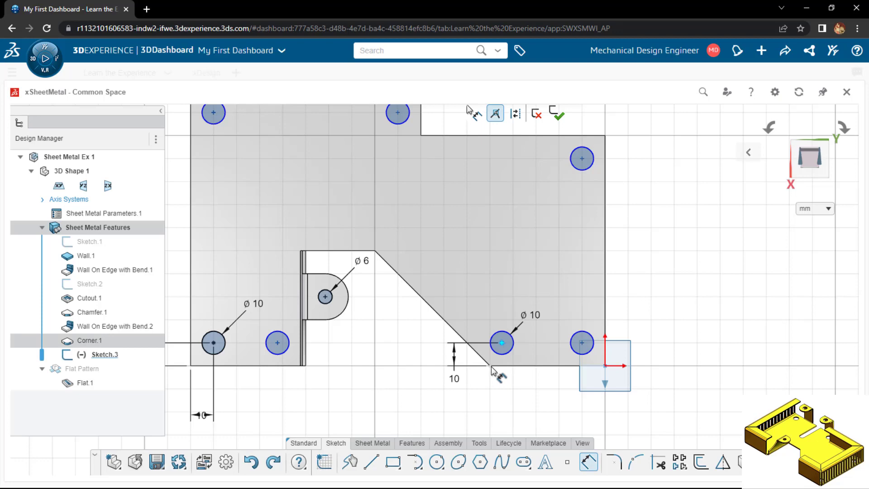
click(492, 367)
click(493, 404)
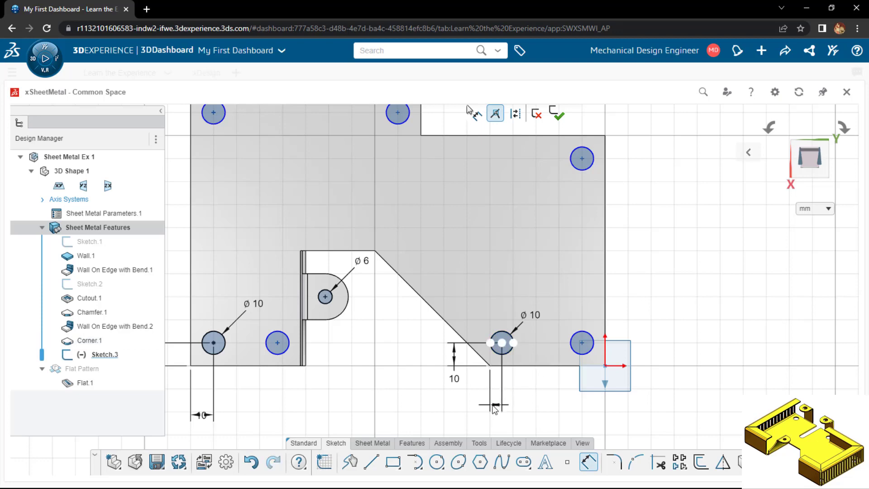
text(10)
key(Return)
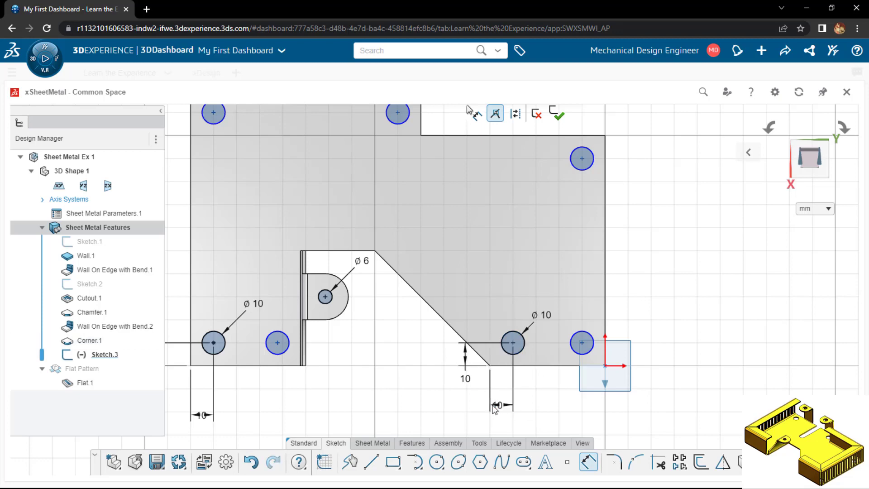
key(Escape)
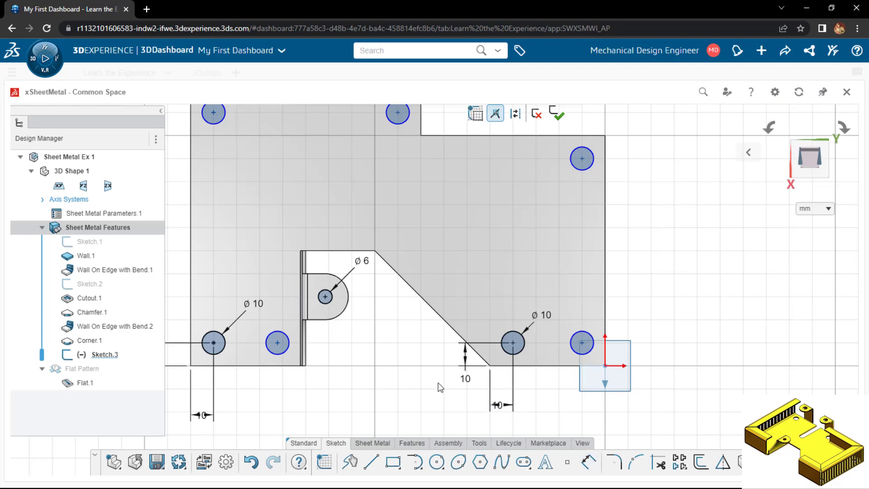
Start a sheet metal cutout using the sketch of the circles in the base and tab as its profile
scroll(394, 355, down, 5)
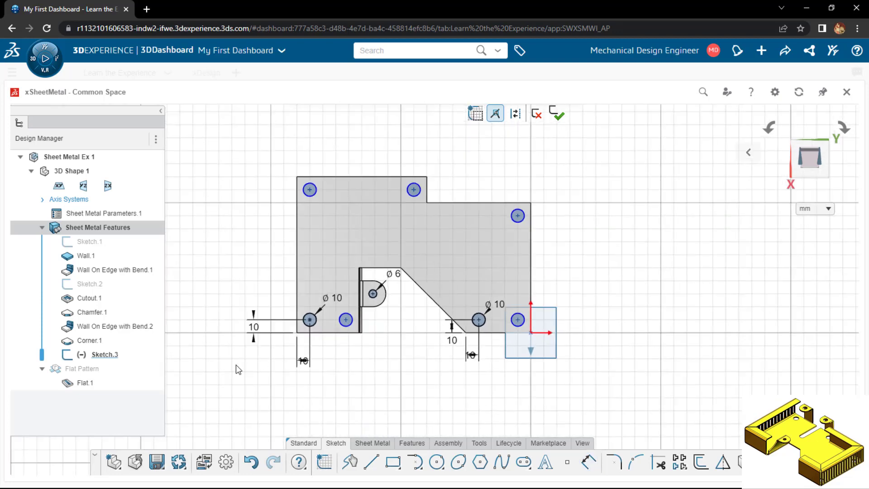
click(372, 443)
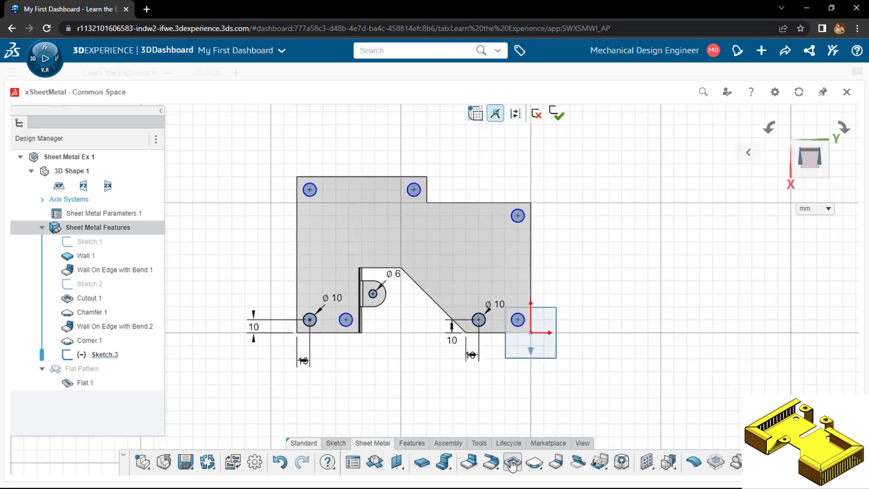
click(91, 357)
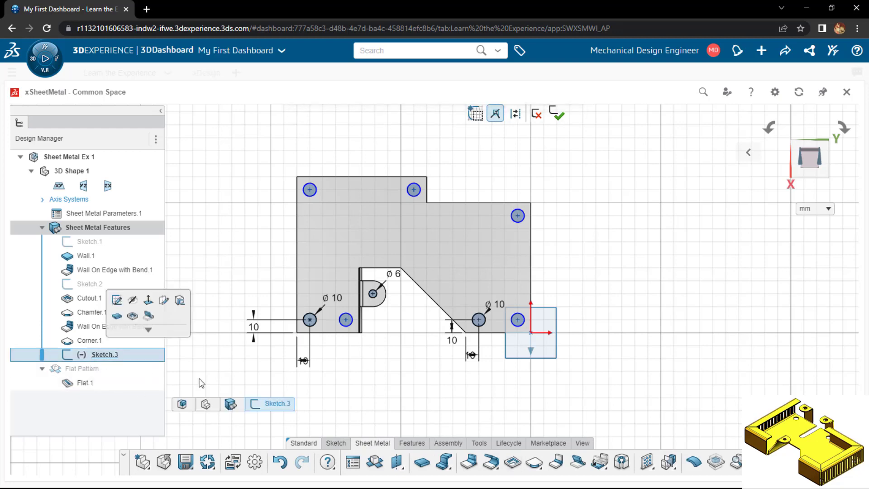
click(83, 355)
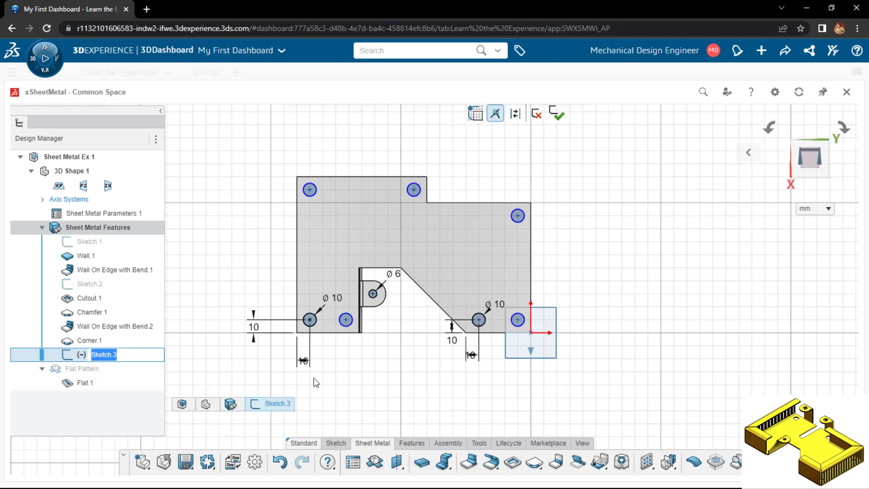
click(314, 379)
click(87, 354)
click(121, 313)
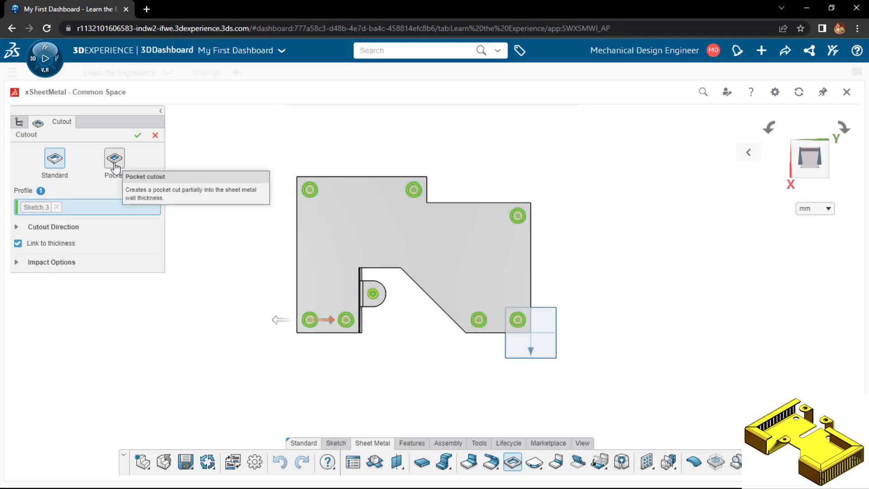
Make the circle cutout a pocket, extending Length 2 to about 42.2 mm upward so it passes through the base and the raised tab
right_drag(210, 332, 212, 248)
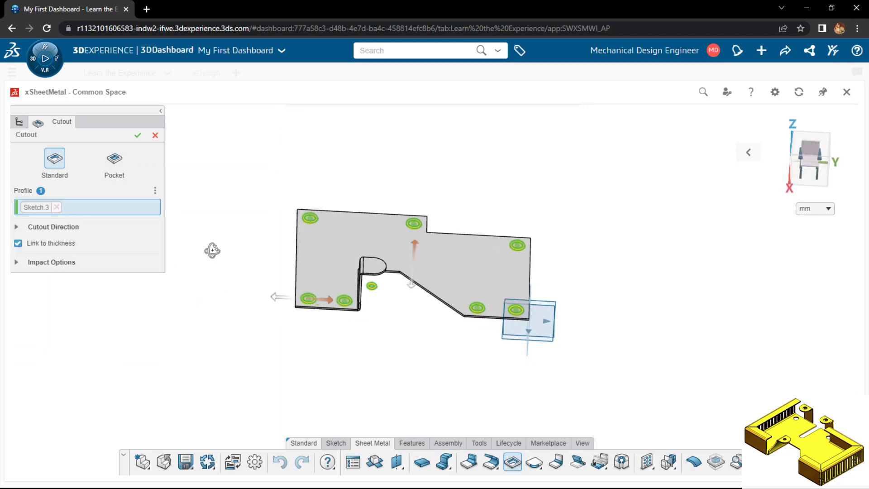
click(117, 171)
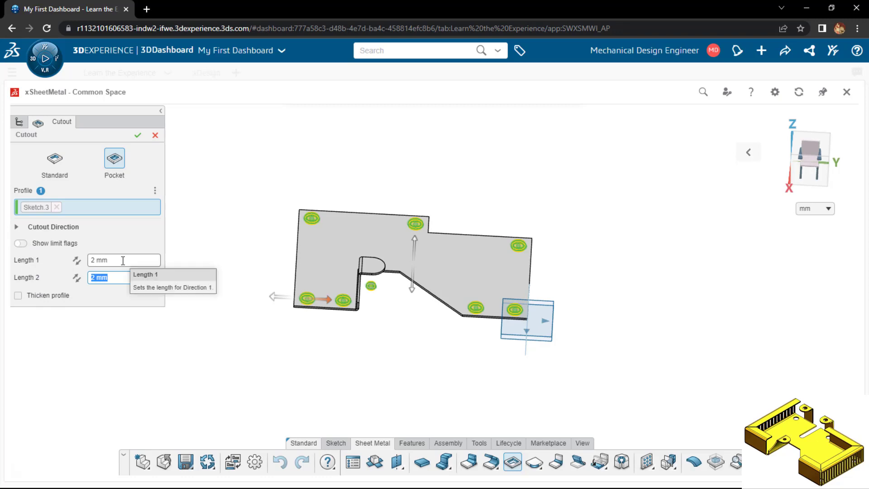
middle_drag(264, 357, 260, 296)
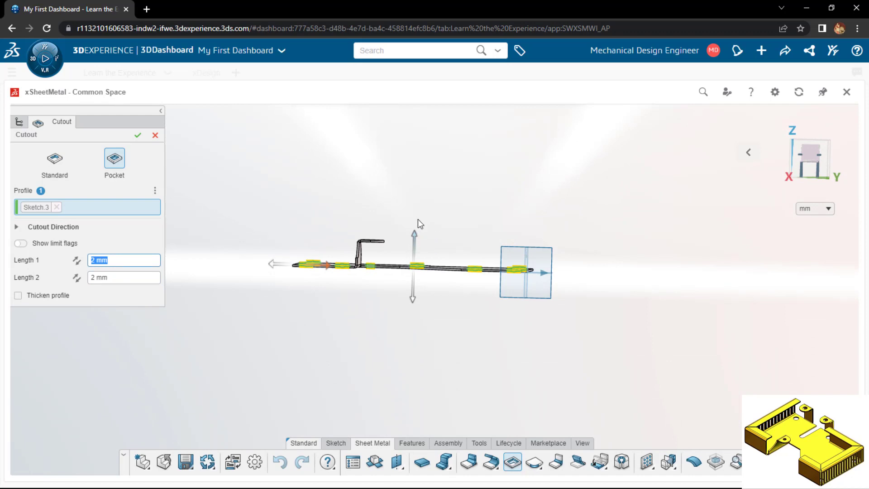
drag(417, 223, 421, 181)
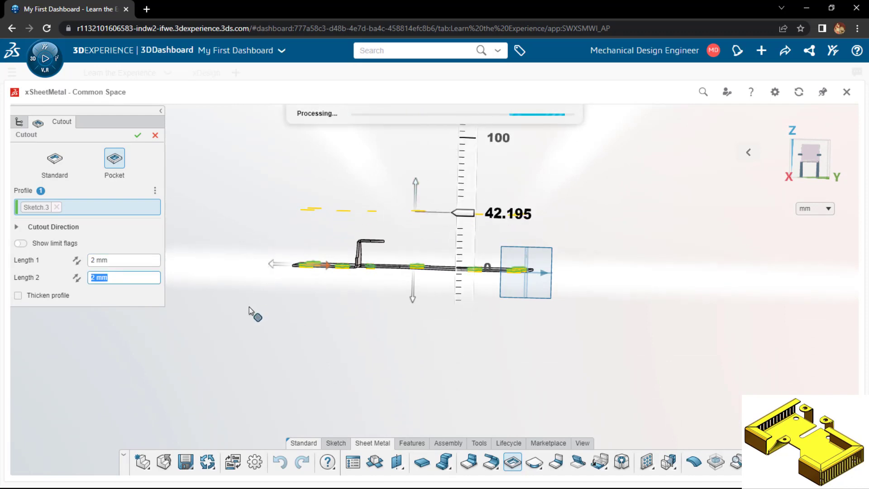
middle_drag(249, 307, 249, 344)
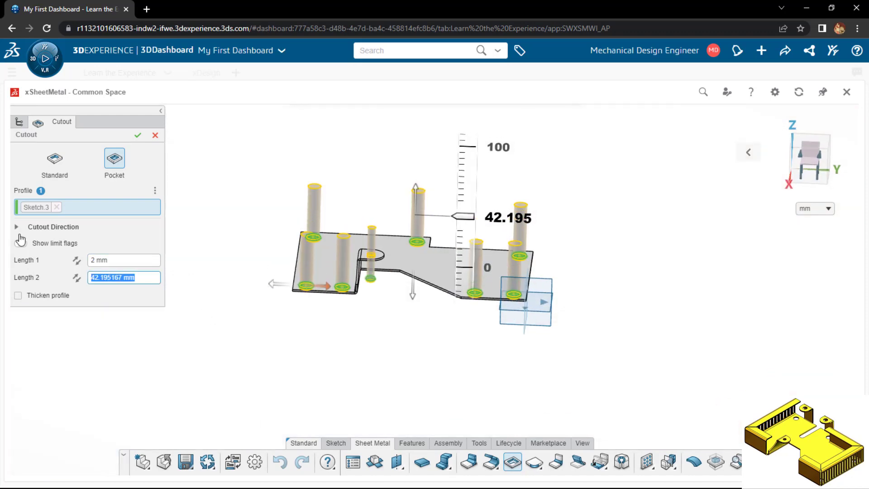
click(138, 135)
Start a new sketch on the upper face of the base wall
middle_drag(378, 337, 363, 369)
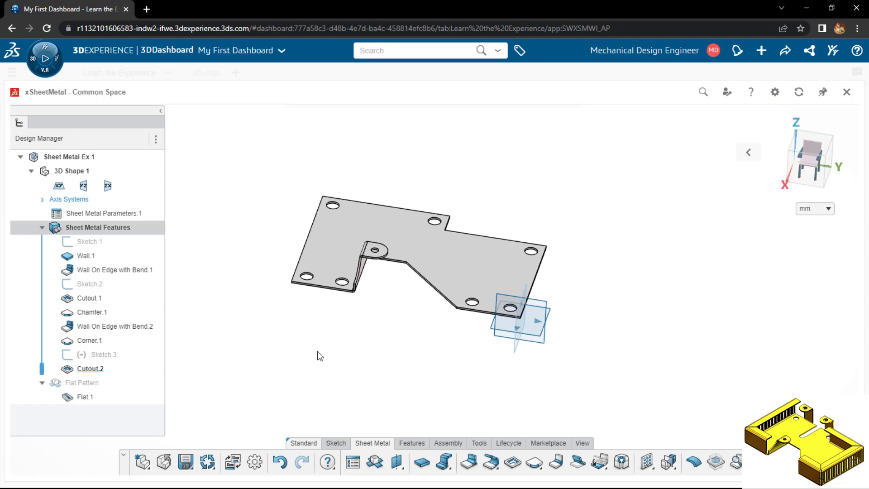
middle_drag(317, 351, 326, 378)
click(385, 218)
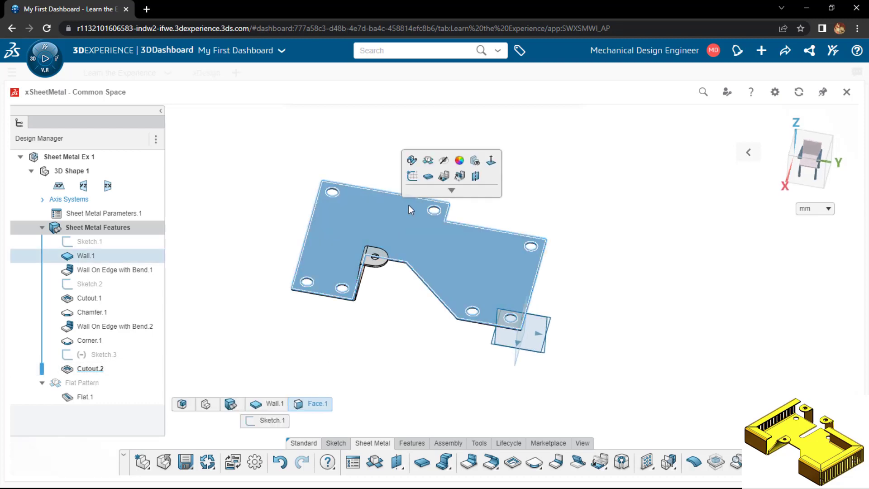
click(417, 178)
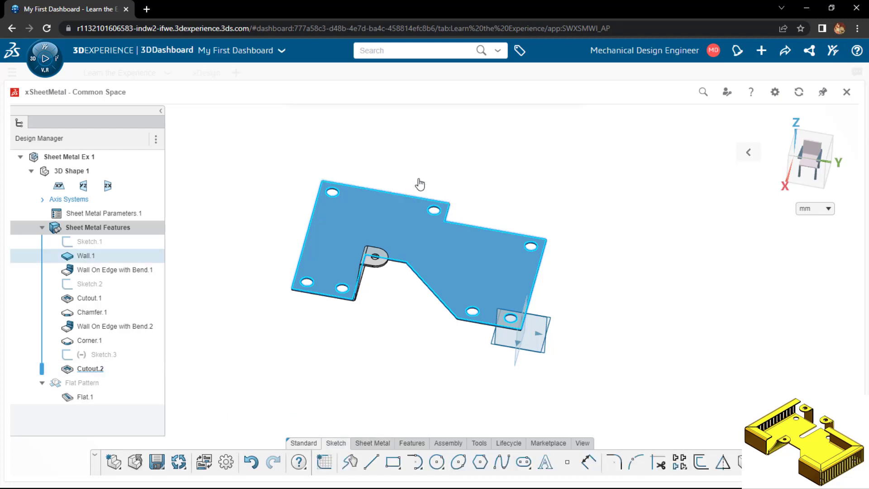
scroll(433, 323, up, 2)
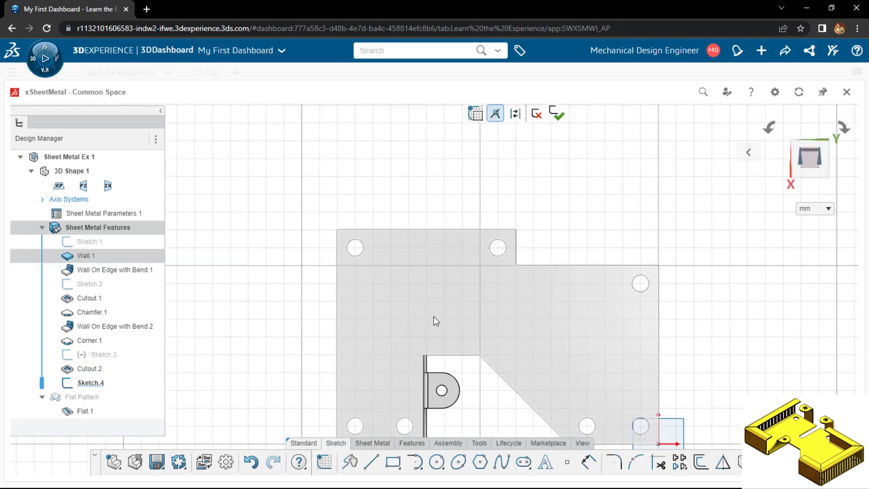
Draw a straight slot 40 mm long and 5 mm wide, running perpendicularly inward from the base wall's far edge, opposite the tab
click(524, 462)
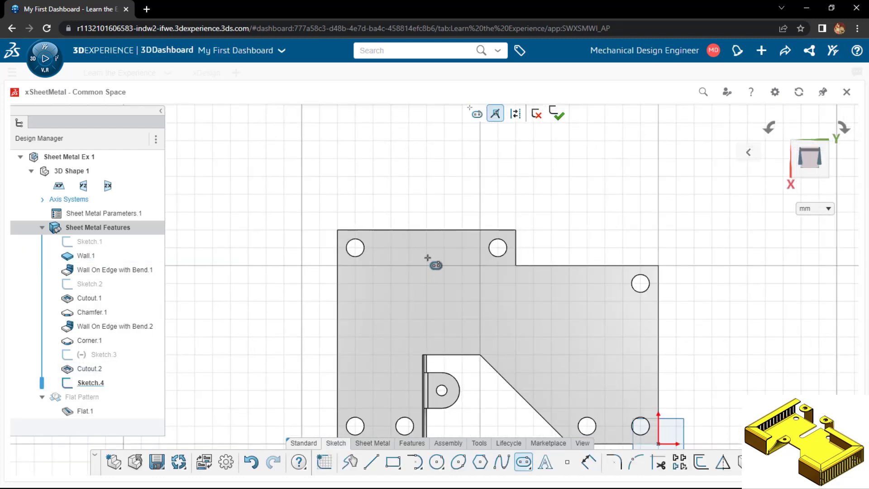
click(434, 230)
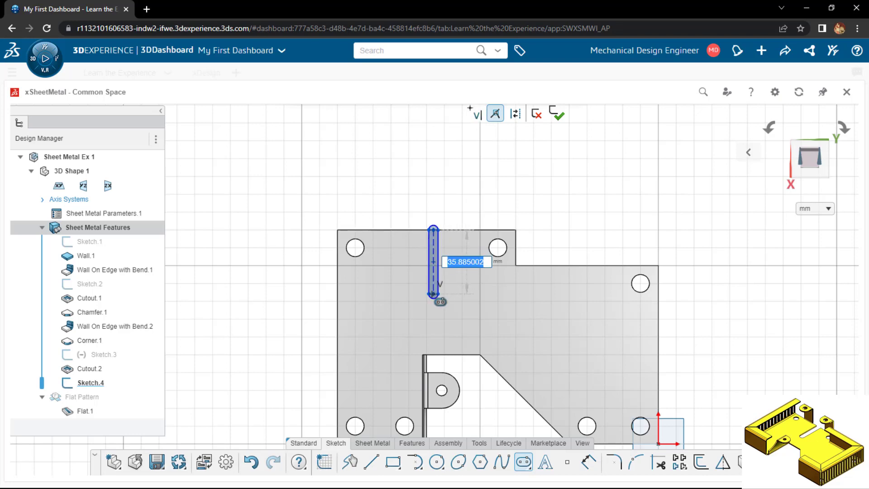
text(40)
key(Return)
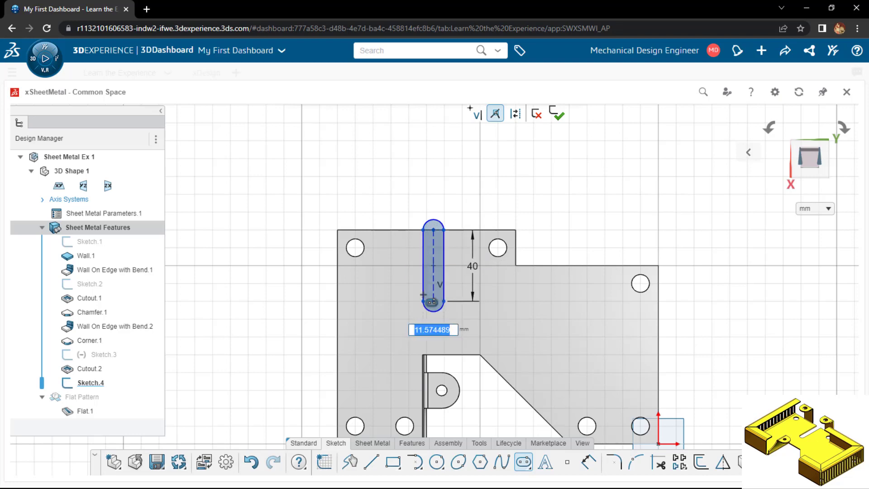
text(5)
key(Return)
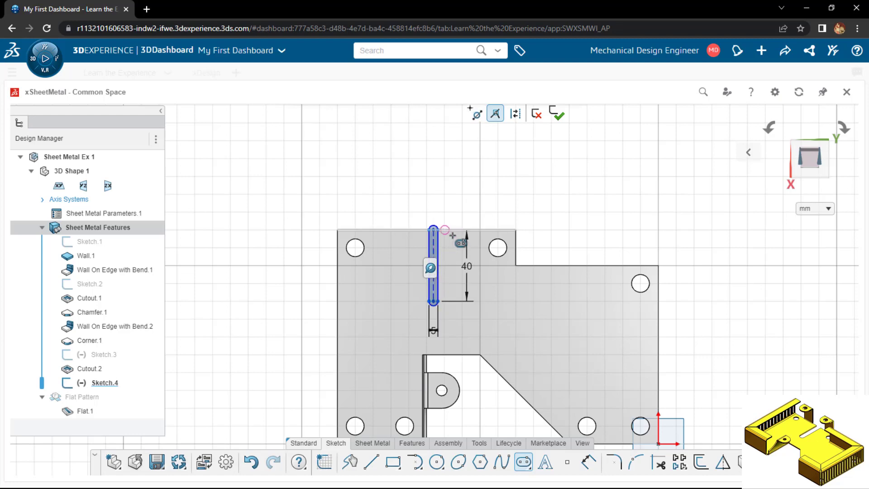
Dimension the slot's centreline 40 mm from the short side edge of the stepped corner and finish the sketch
scroll(410, 230, up, 1)
key(Escape)
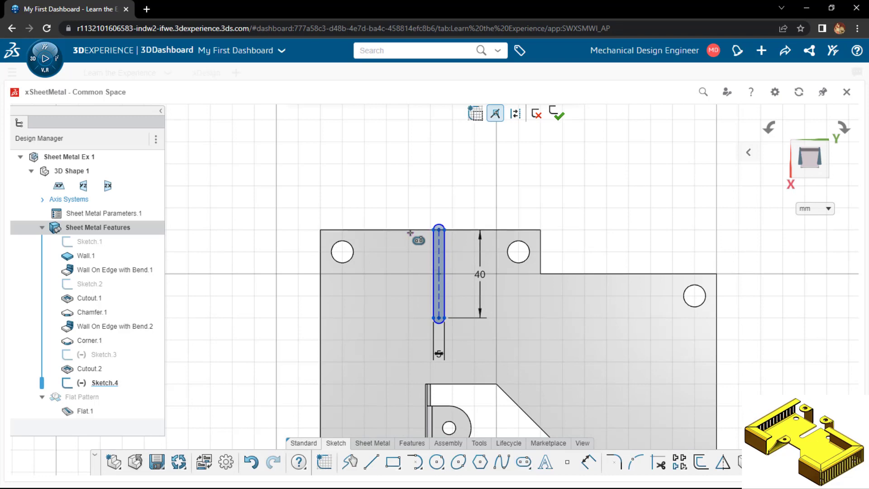
click(541, 248)
click(511, 201)
text(40)
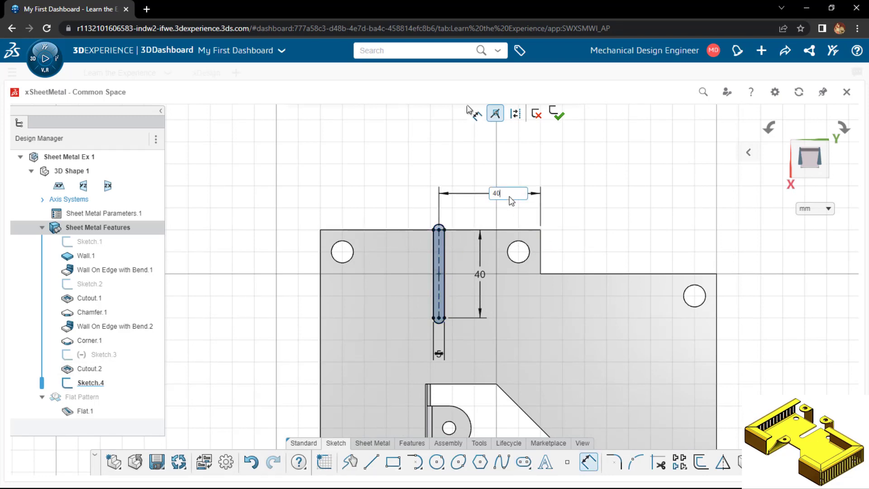
key(Return)
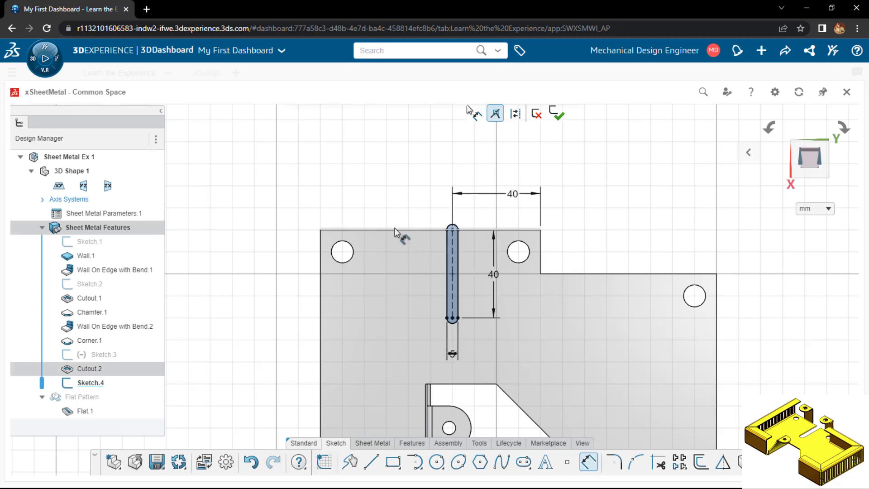
click(557, 114)
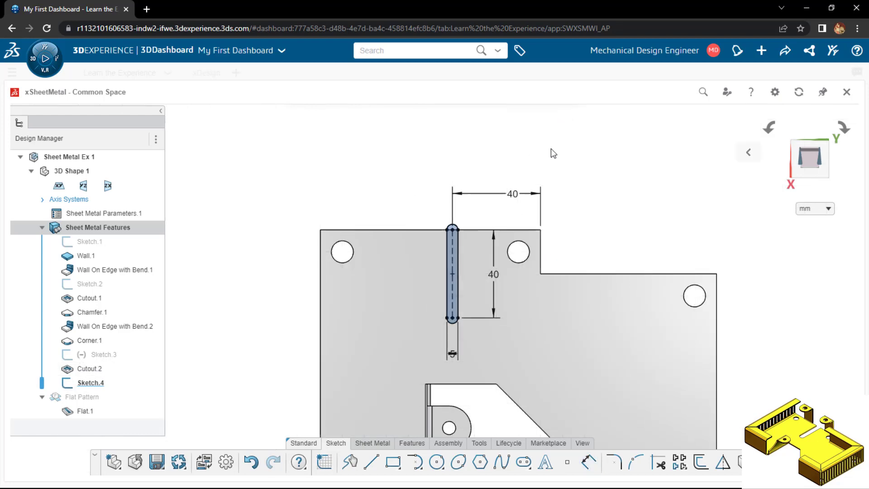
Cut the slot through the base wall with a standard cutout linked to the sheet thickness
click(378, 439)
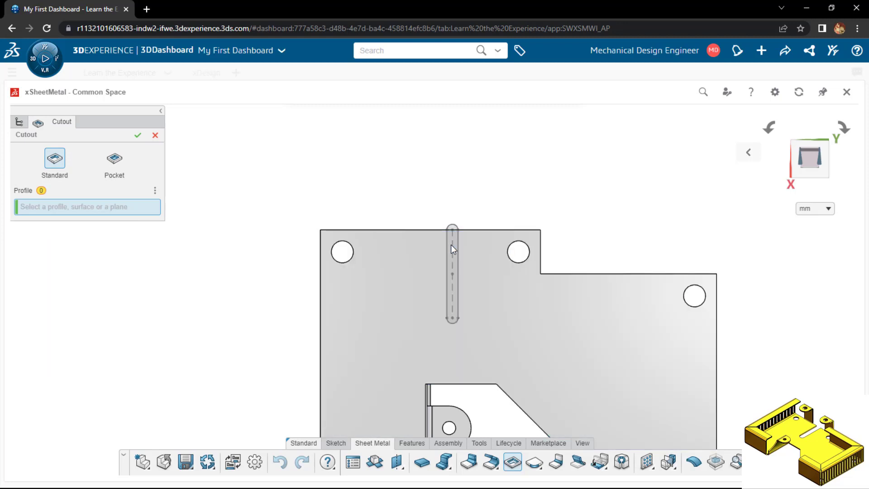
scroll(451, 244, up, 3)
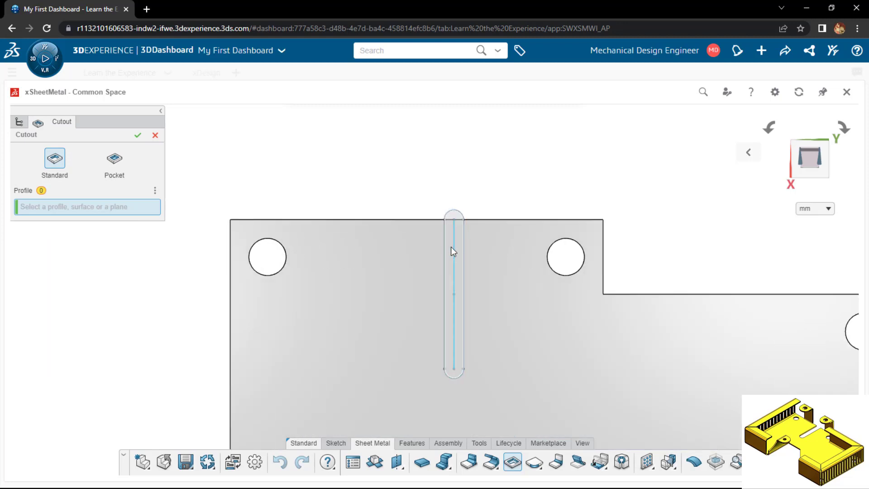
click(451, 250)
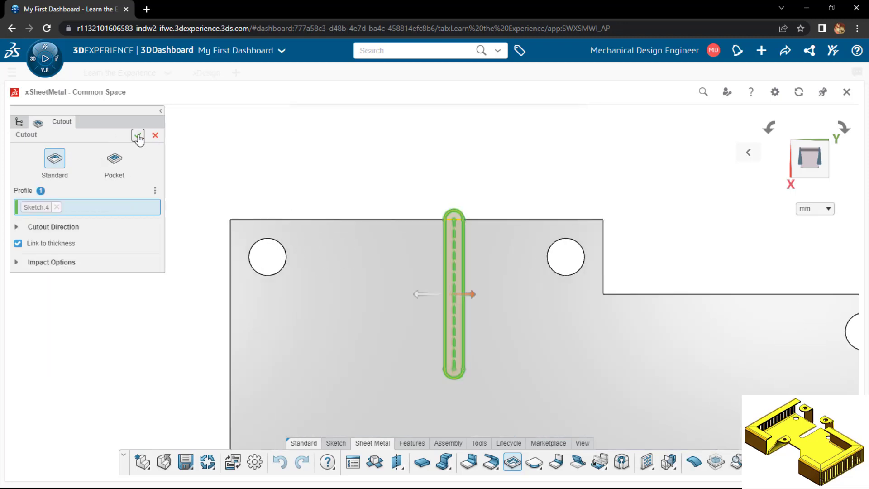
key(Return)
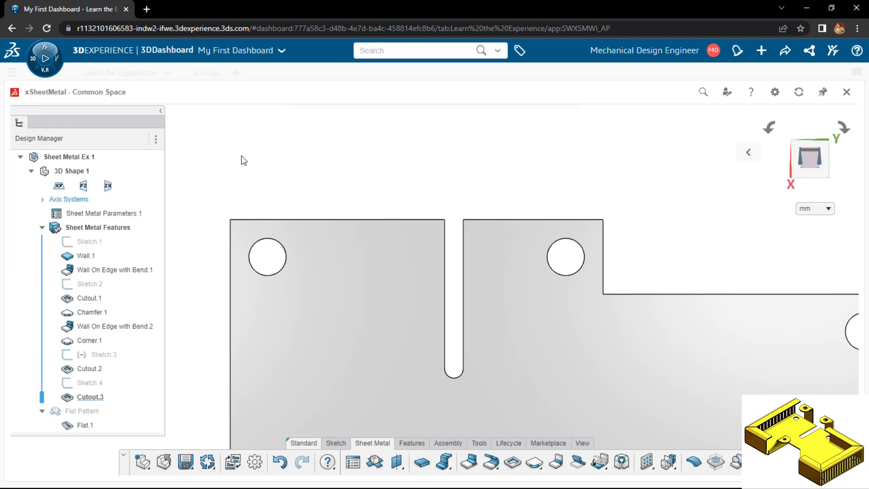
Start a Wall on Edge on the longer edge segment beside the slot, with a height of 30 mm
click(475, 467)
click(334, 220)
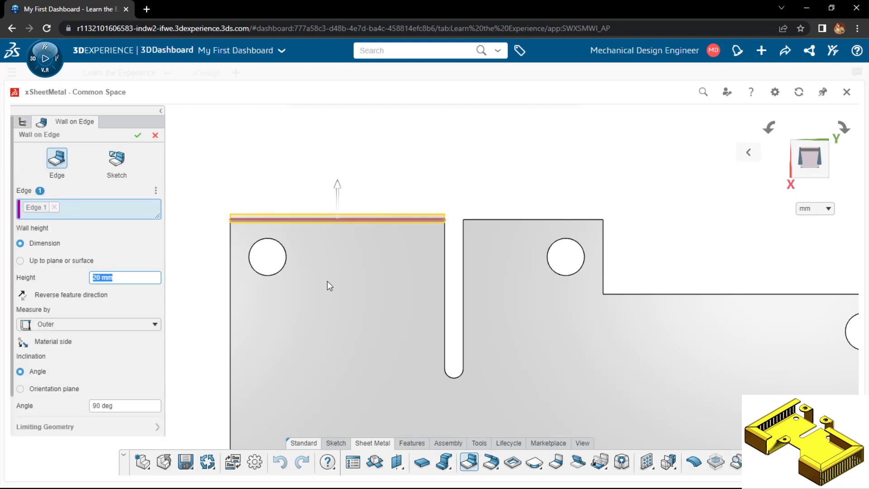
middle_drag(326, 280, 329, 164)
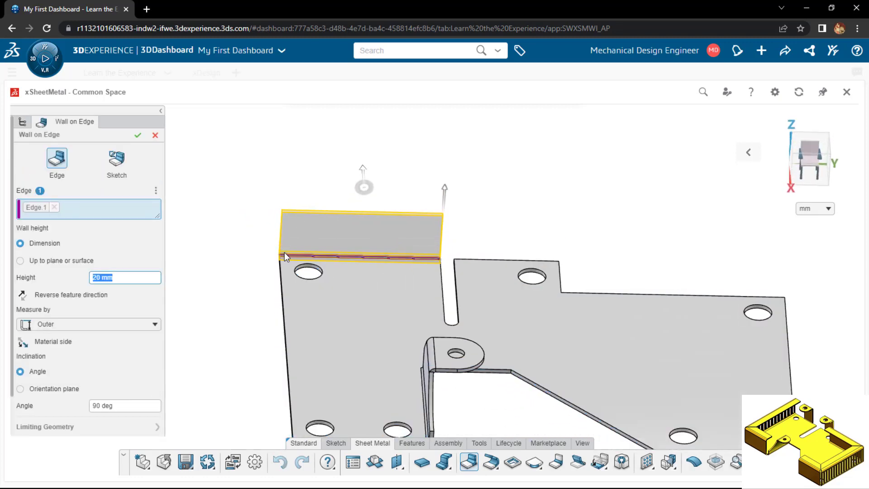
text(30)
key(Return)
Move the new wall's limits inward along the edge, about 10.8 mm at the slot end and about 23.8 mm at the other
middle_drag(221, 285, 202, 257)
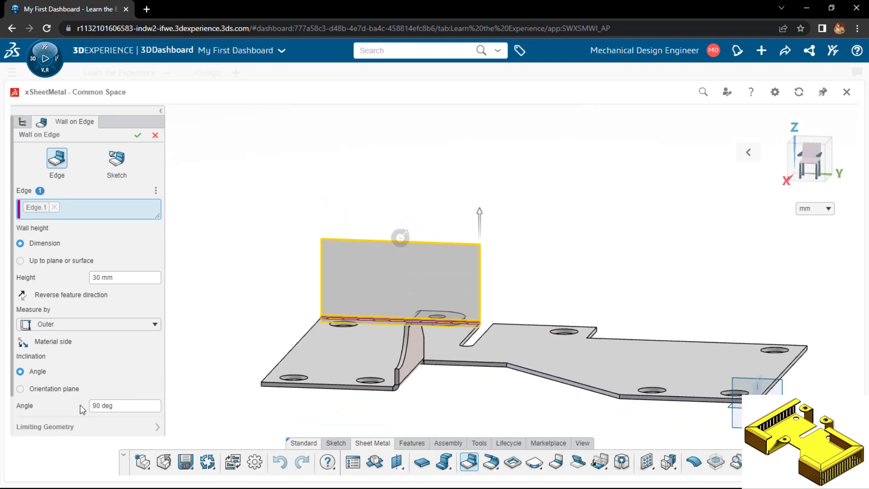
click(60, 435)
middle_drag(267, 366, 450, 262)
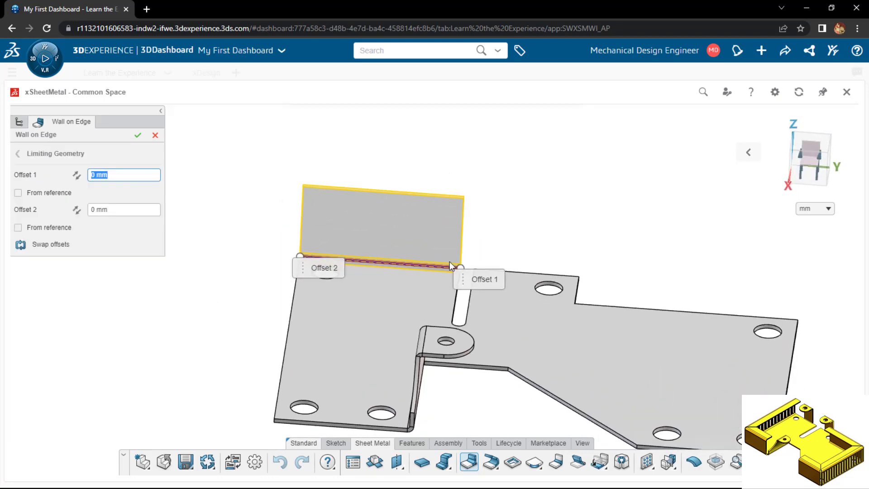
drag(461, 268, 433, 265)
drag(300, 255, 366, 261)
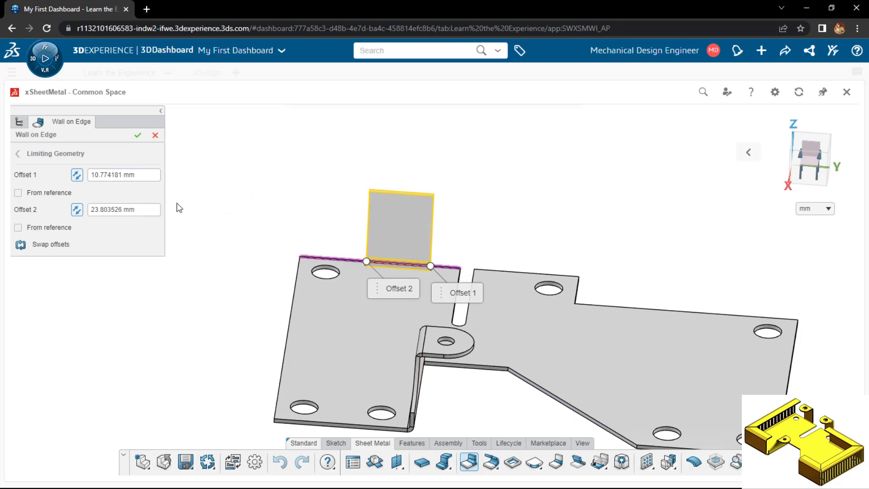
Set the new wall's Offset 2 to 20 mm and its Offset 1 to 10 mm
click(142, 208)
text(20)
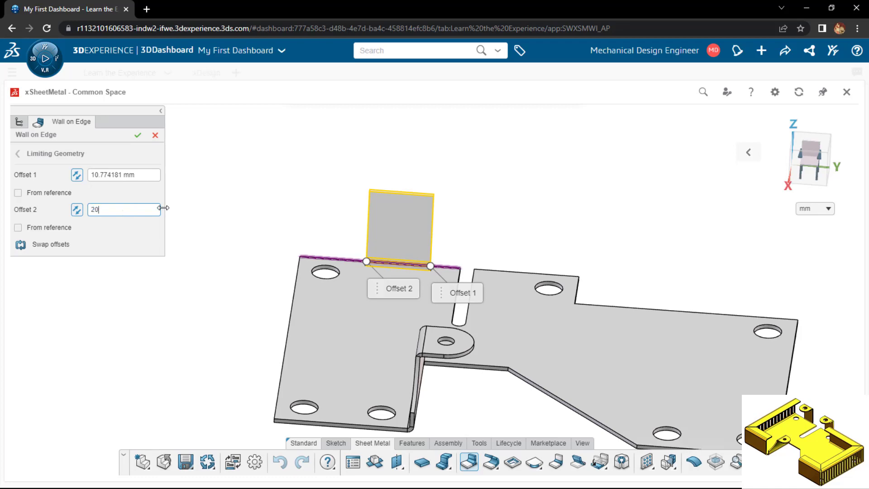
key(Return)
click(98, 176)
text(10)
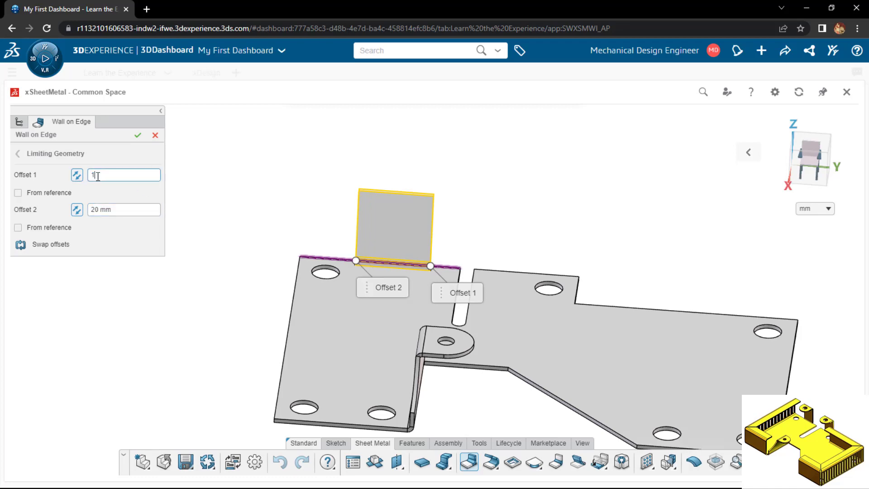
key(Return)
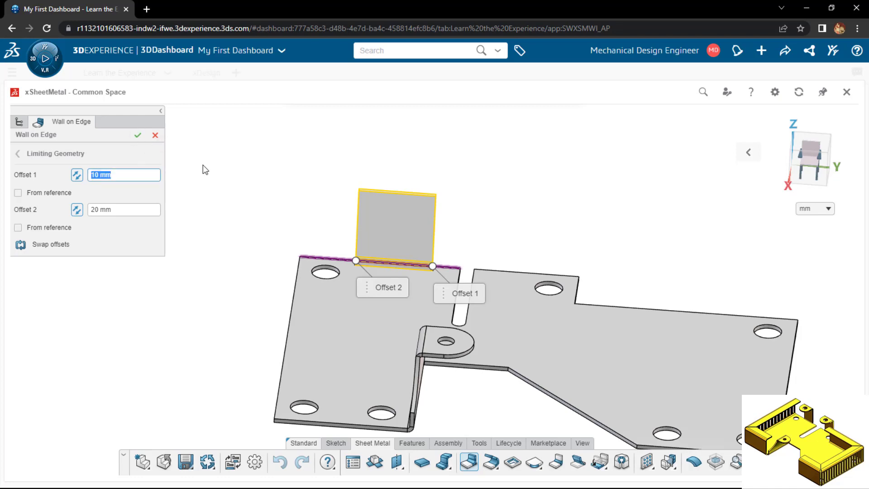
Finish the offset wall and start another Wall on Edge, 30 mm high, on the short edge across the slot
key(Return)
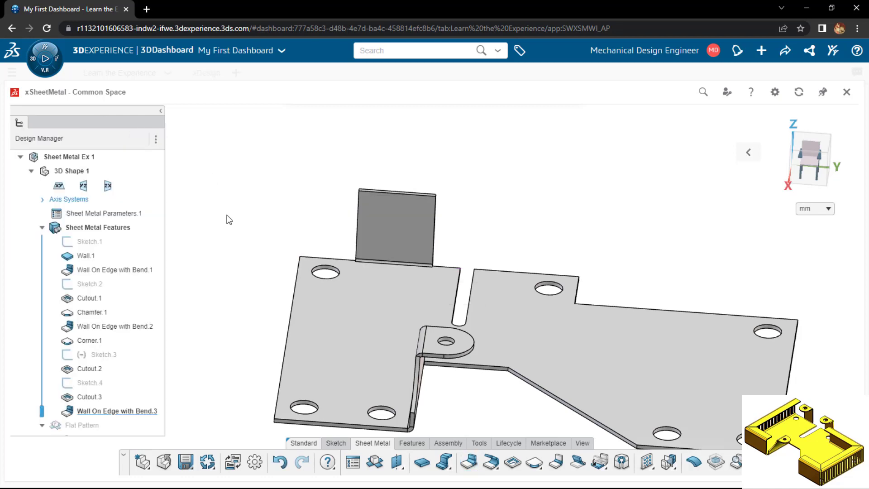
middle_drag(226, 215, 235, 177)
mouse_move(302, 213)
middle_down()
mouse_move(290, 298)
mouse_move(295, 211)
middle_up()
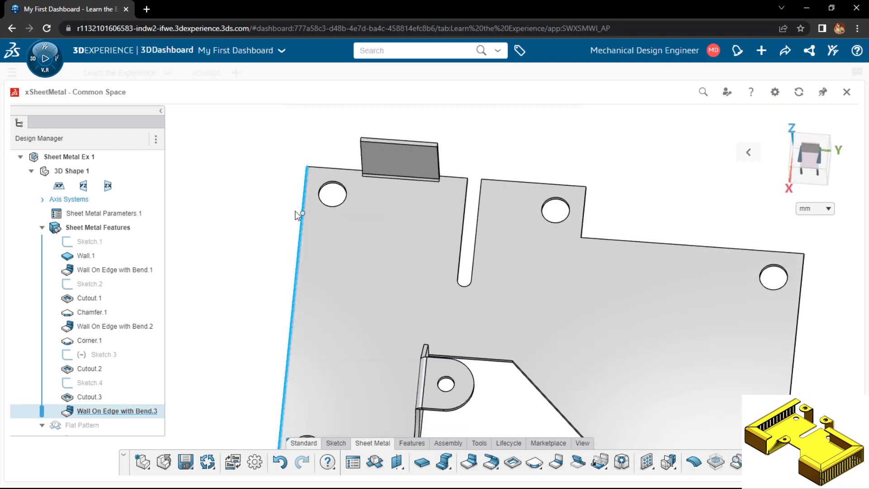
click(466, 463)
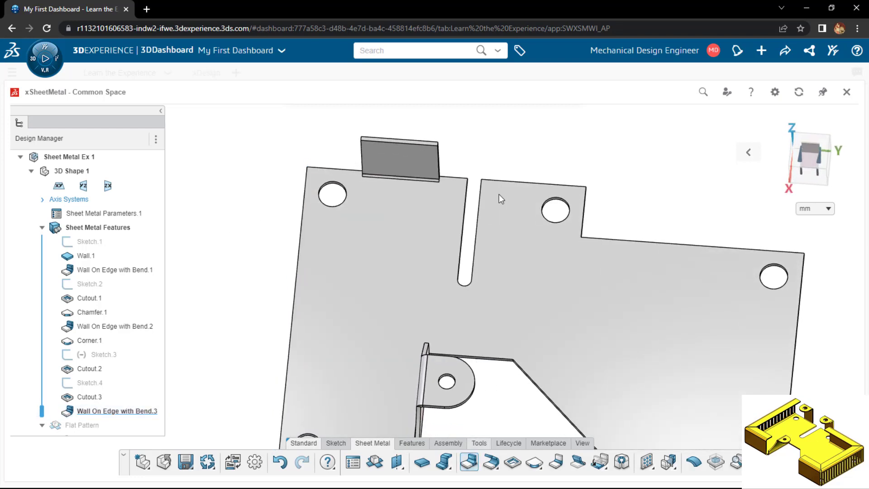
middle_drag(289, 200, 289, 152)
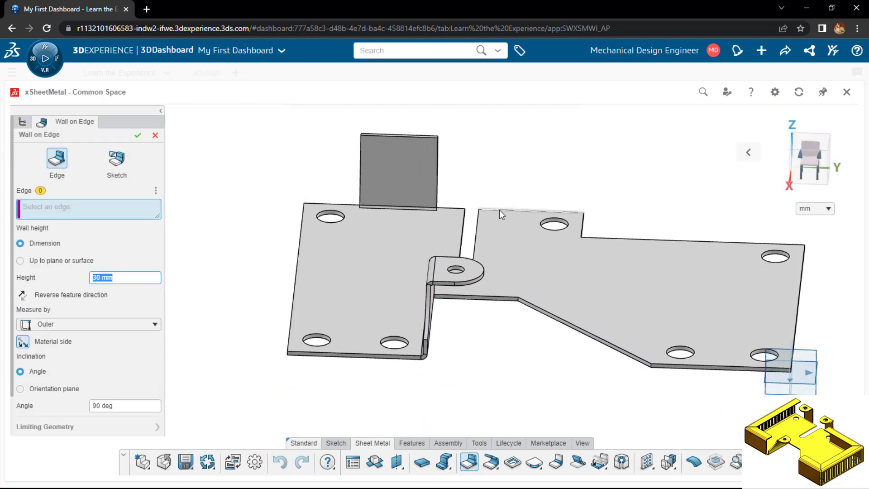
click(499, 210)
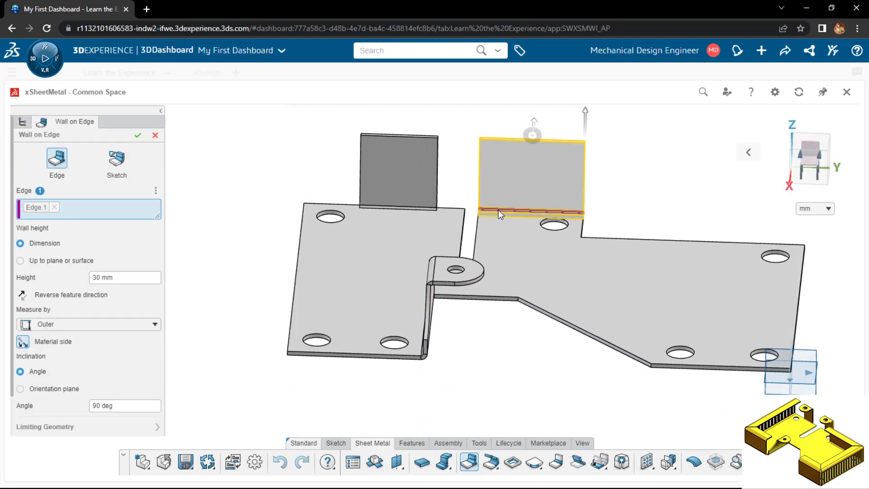
Limit the second wall along its edge with Offset 1 and Offset 2 both at 10 mm and create it
click(56, 428)
drag(584, 212, 561, 213)
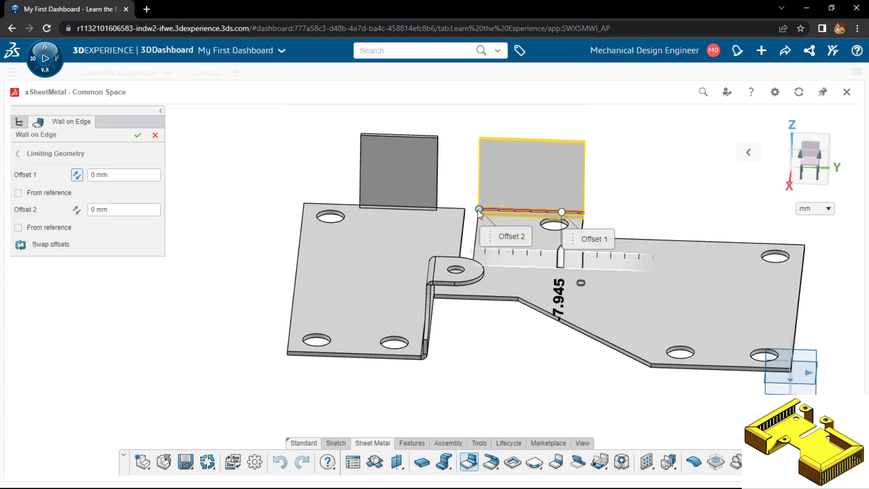
drag(484, 166, 503, 163)
click(98, 177)
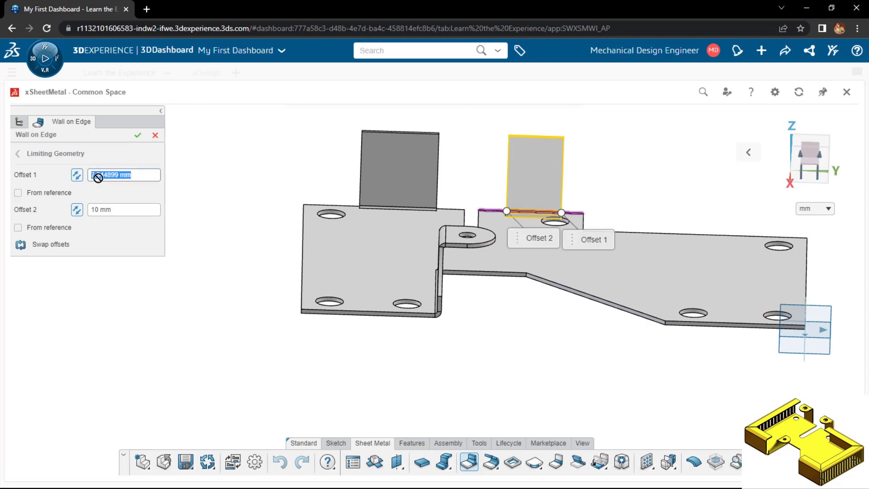
text(10)
key(Return)
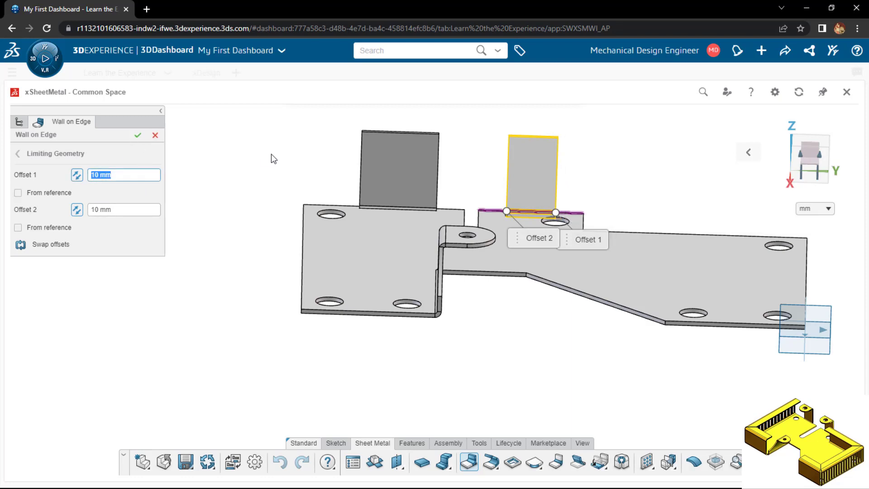
key(Return)
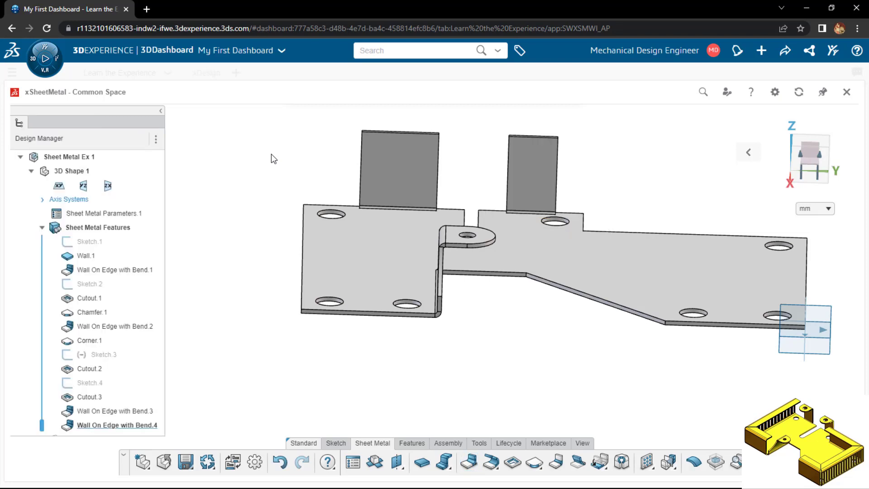
Add inward-bent walls 20 mm long at 90 deg on the upper edges of both upright walls in one Wall on Edge feature
middle_drag(270, 154, 523, 127)
scroll(523, 127, down, 3)
click(753, 157)
click(660, 152)
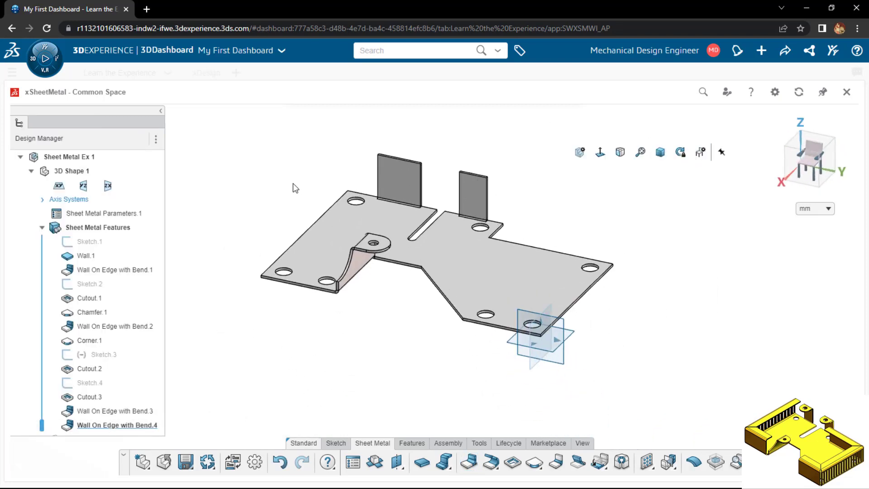
click(469, 462)
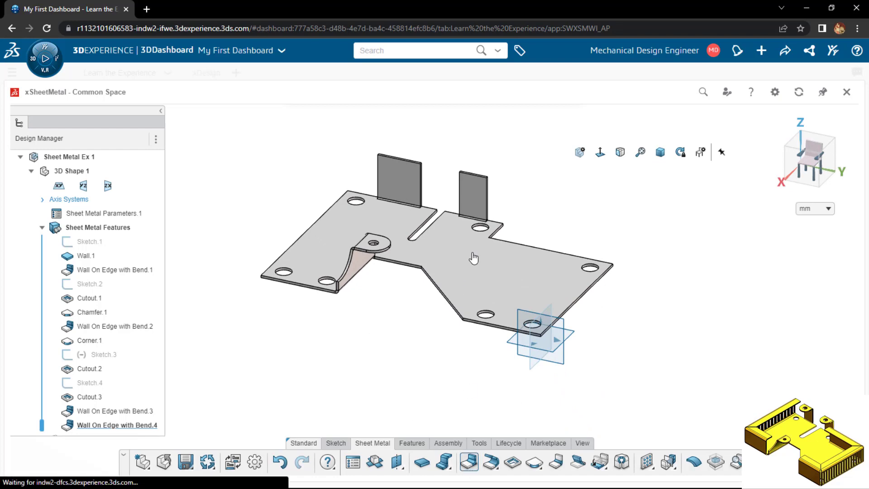
click(474, 175)
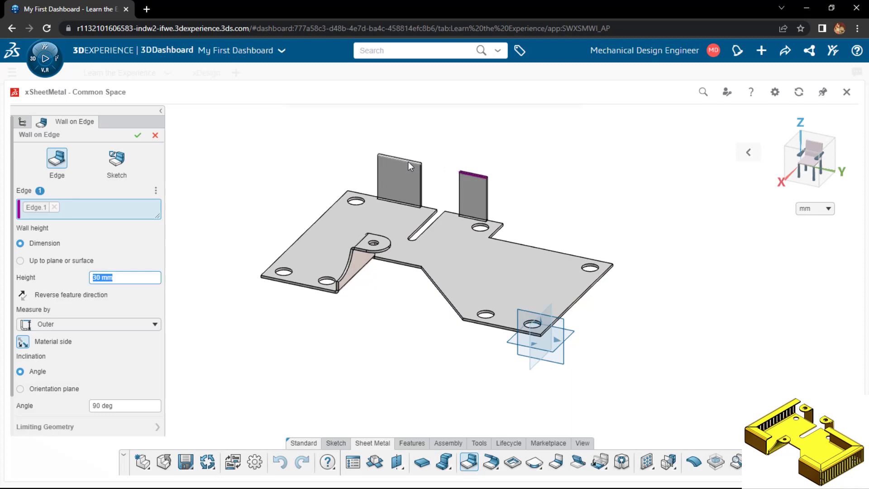
click(408, 161)
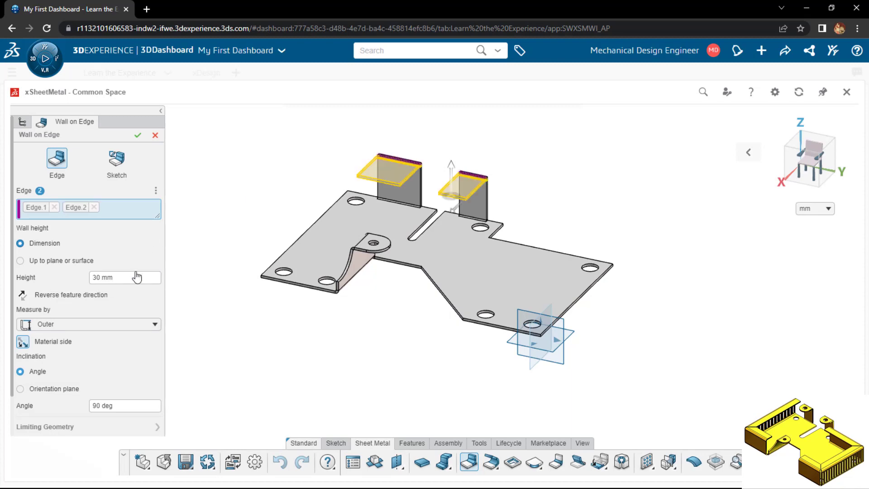
drag(114, 280, 76, 283)
text(20)
key(Return)
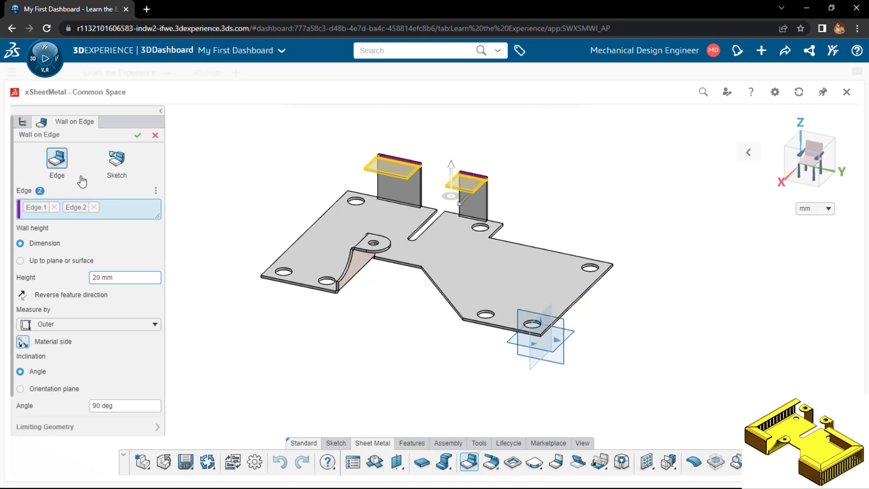
click(136, 136)
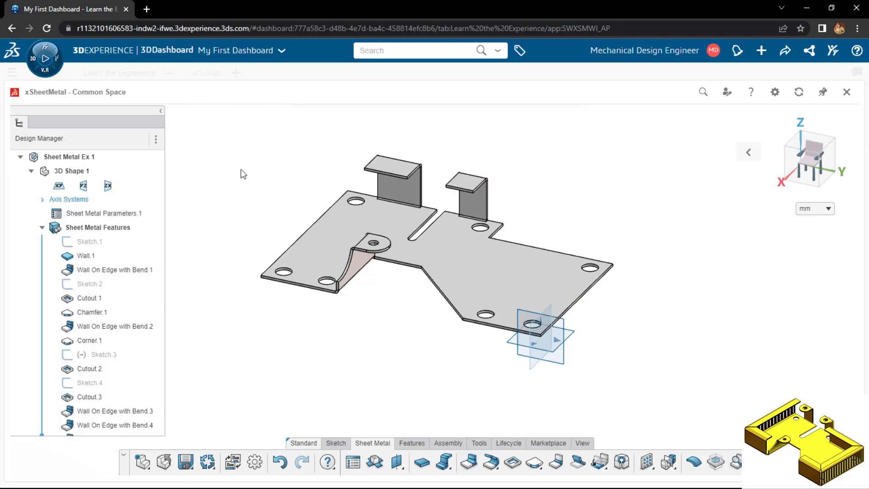
Round the two free corners of the narrower upper flange with a 9 mm radius Corner
click(534, 466)
scroll(455, 195, down, 5)
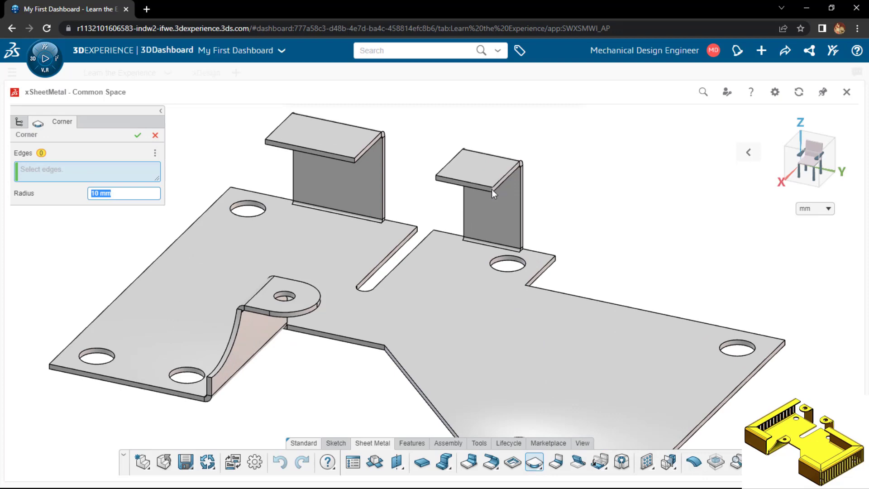
click(461, 185)
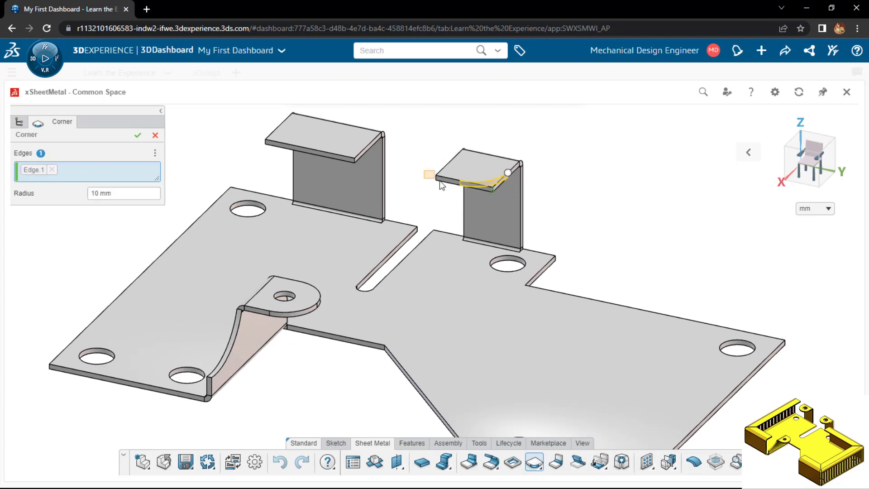
click(437, 183)
drag(119, 195, 58, 201)
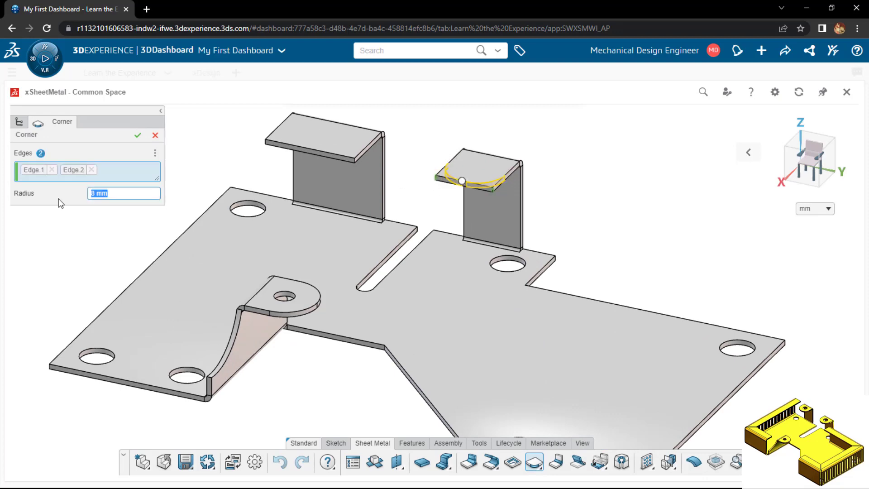
text(9)
key(Return)
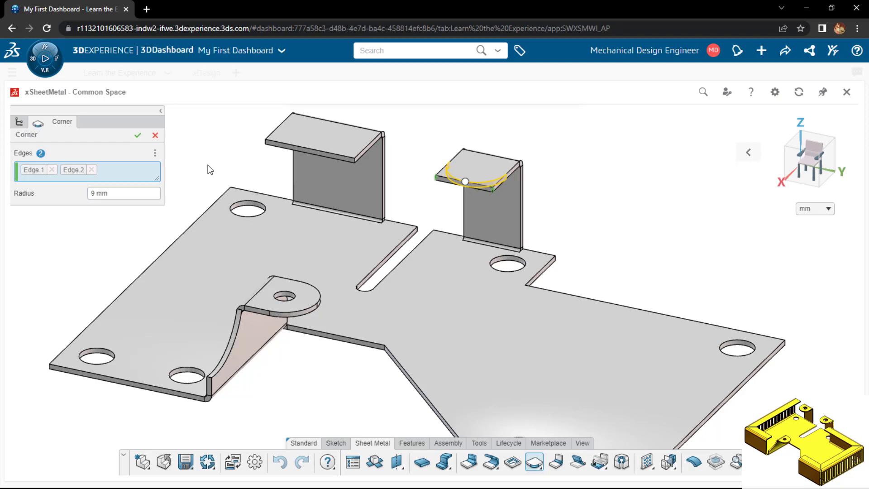
click(138, 137)
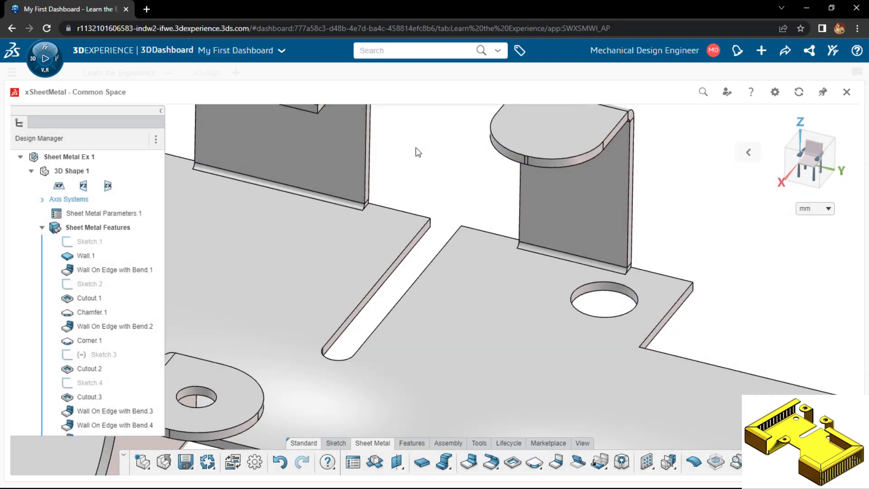
Round the two free corners of the wider upper flange with a 13 mm radius Corner
scroll(414, 156, down, 3)
scroll(414, 161, down, 1)
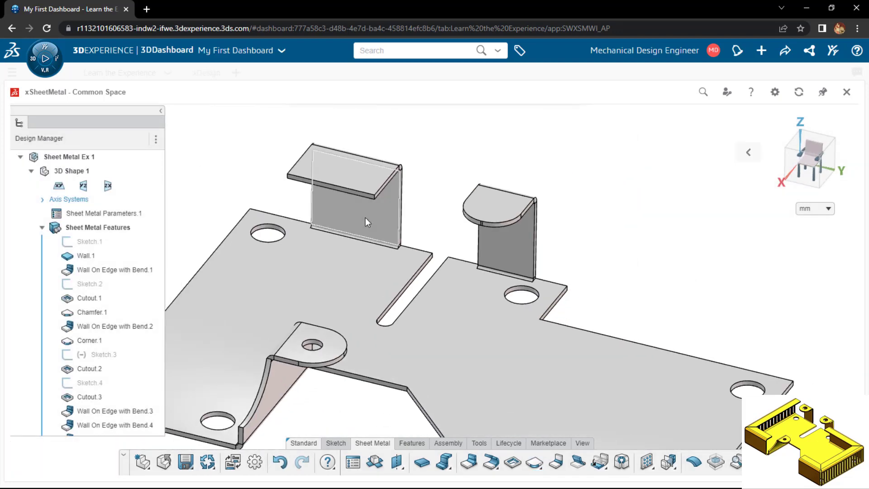
scroll(364, 217, up, 2)
click(535, 466)
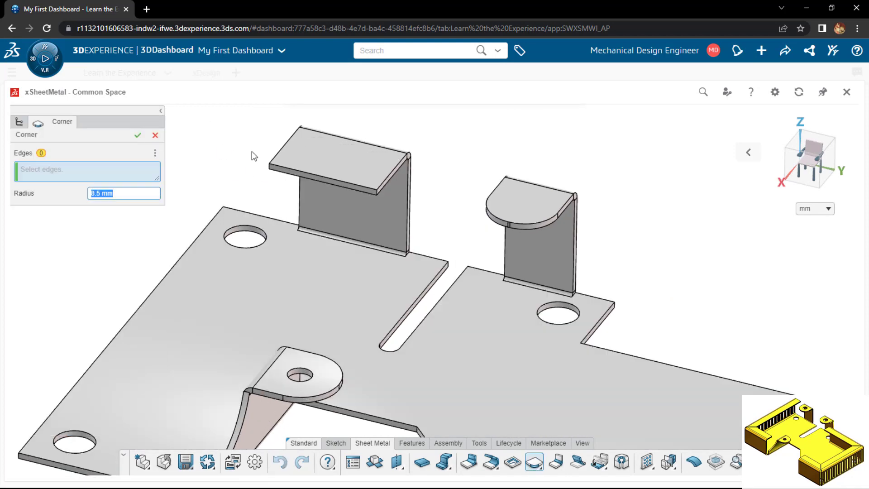
click(279, 184)
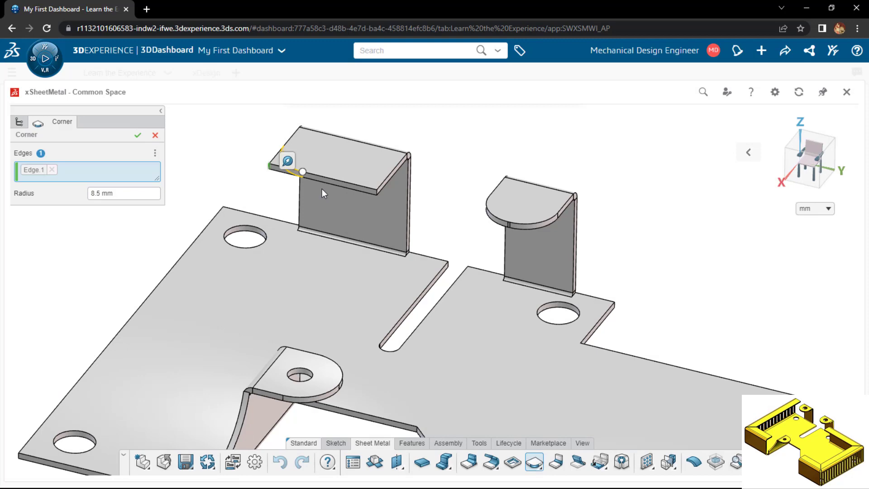
click(377, 193)
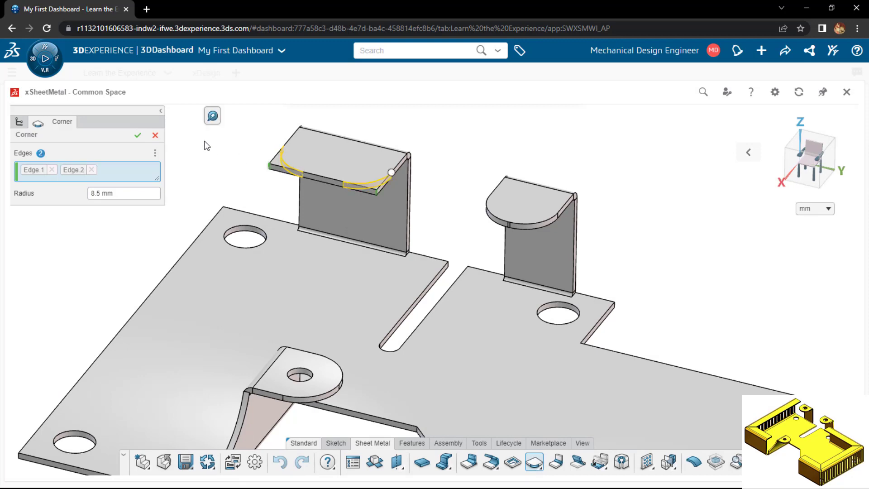
click(119, 193)
text(14)
key(Return)
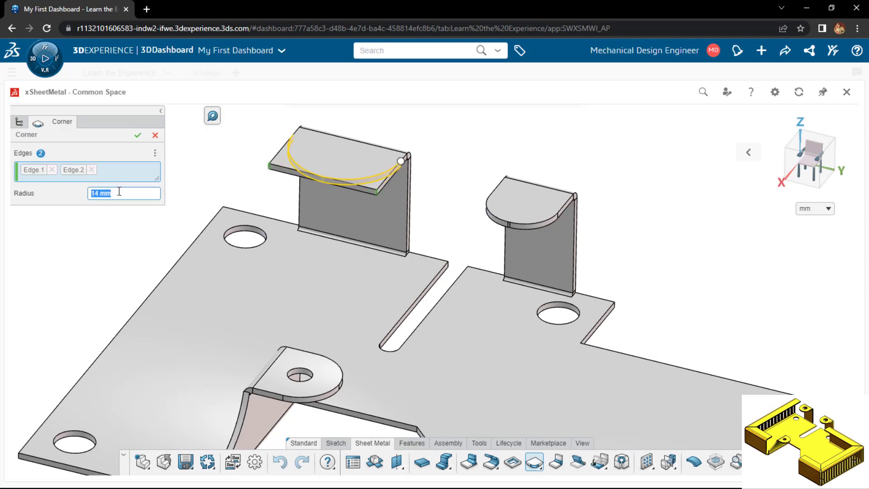
text(13.5)
key(Return)
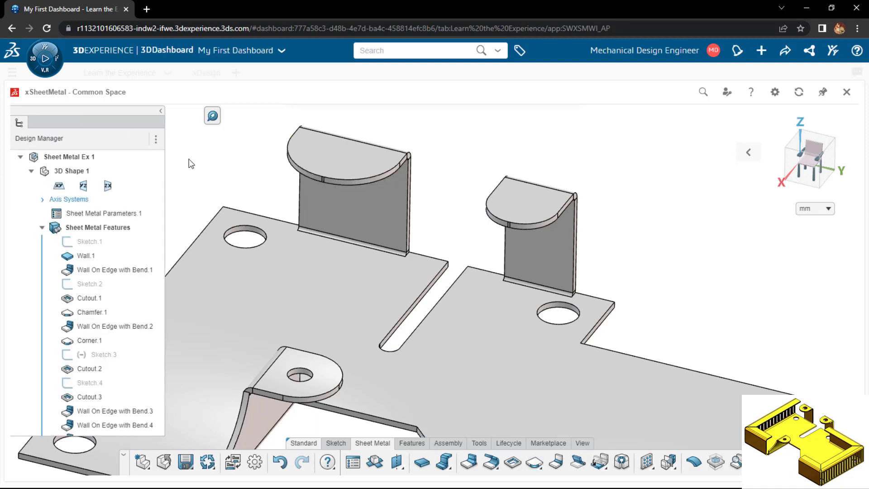
Start a sketch on the wider rounded flange's upper face and draw an 8 mm diameter circle inside each rounded flange
scroll(194, 168, up, 5)
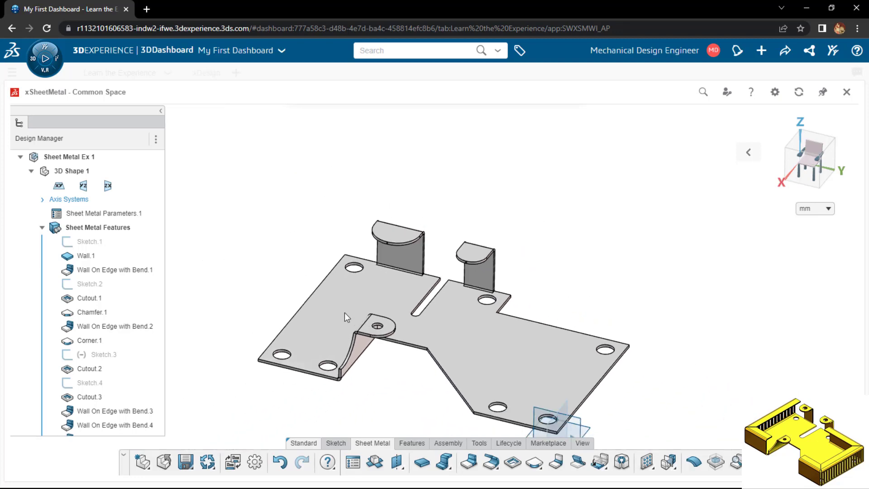
click(409, 216)
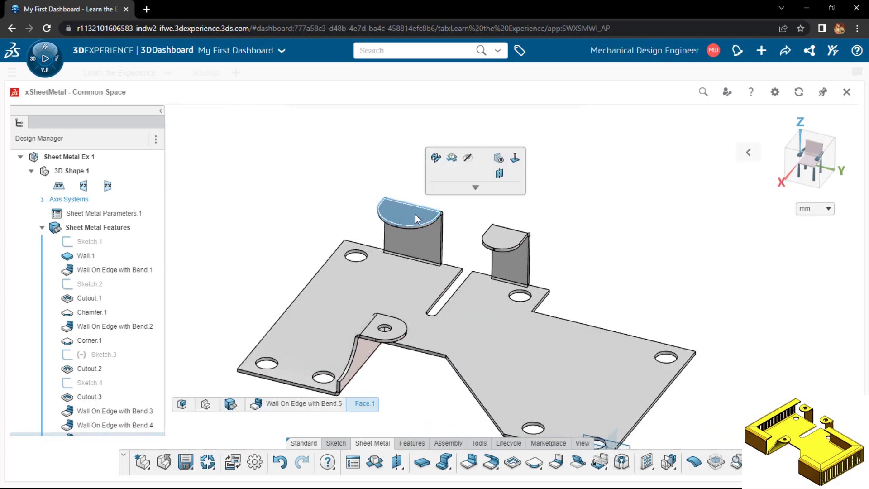
click(448, 177)
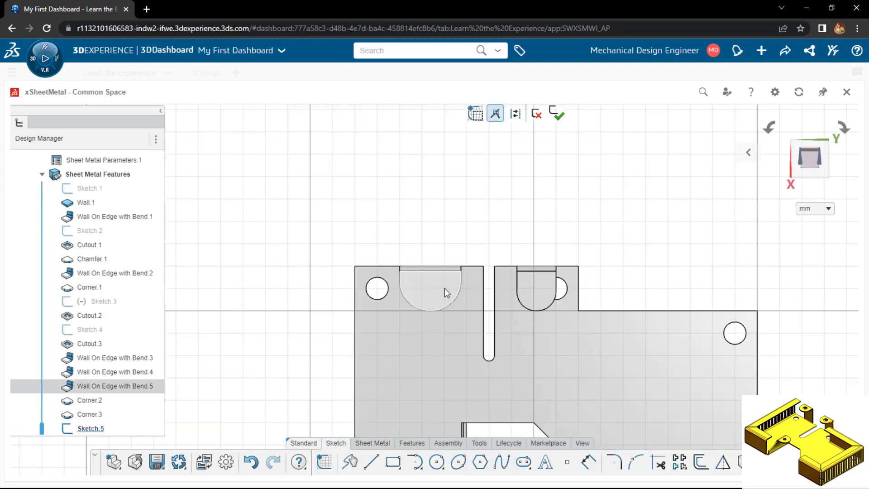
click(436, 462)
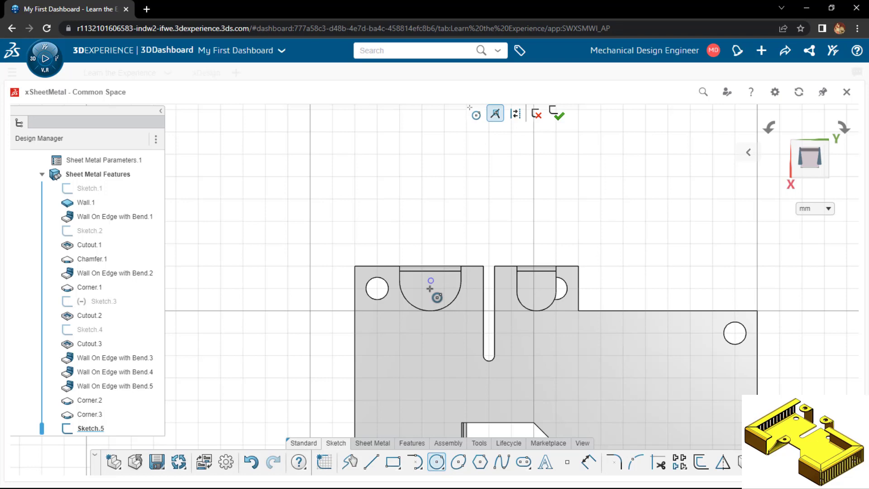
click(429, 288)
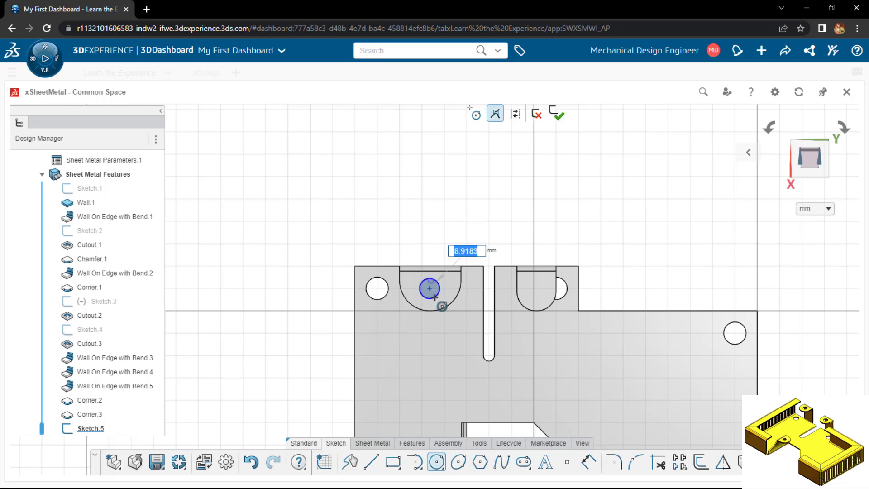
text(8)
key(Return)
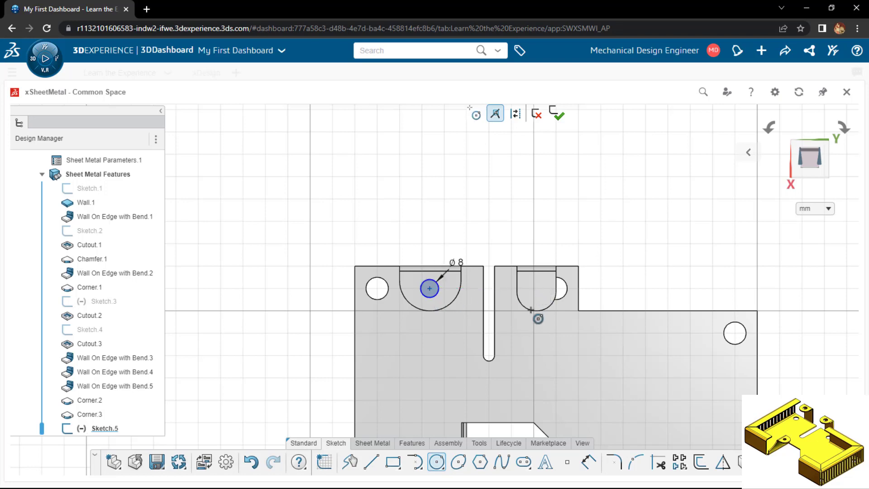
click(536, 292)
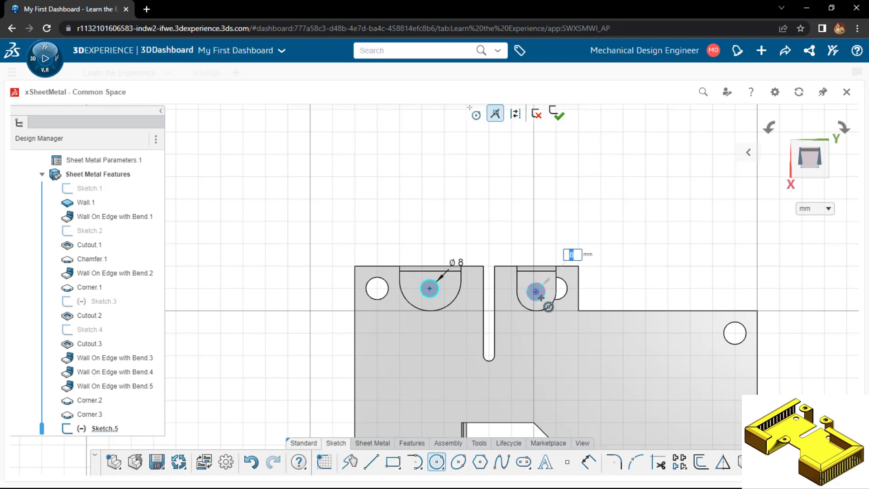
key(Return)
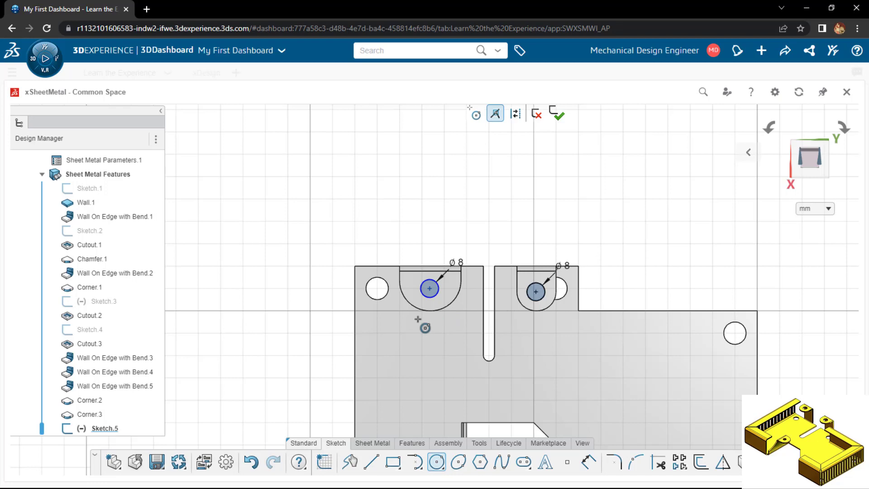
Align the centres of the two 8 mm circles horizontally with each other
key(Escape)
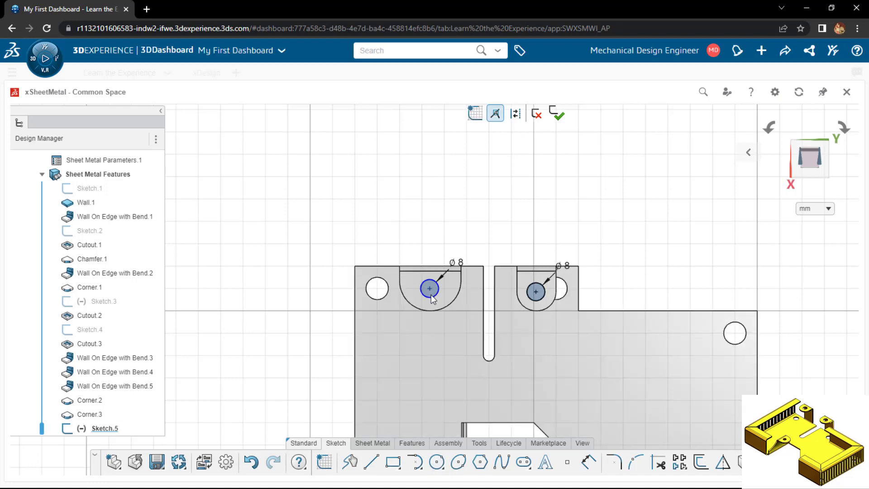
drag(430, 294, 431, 291)
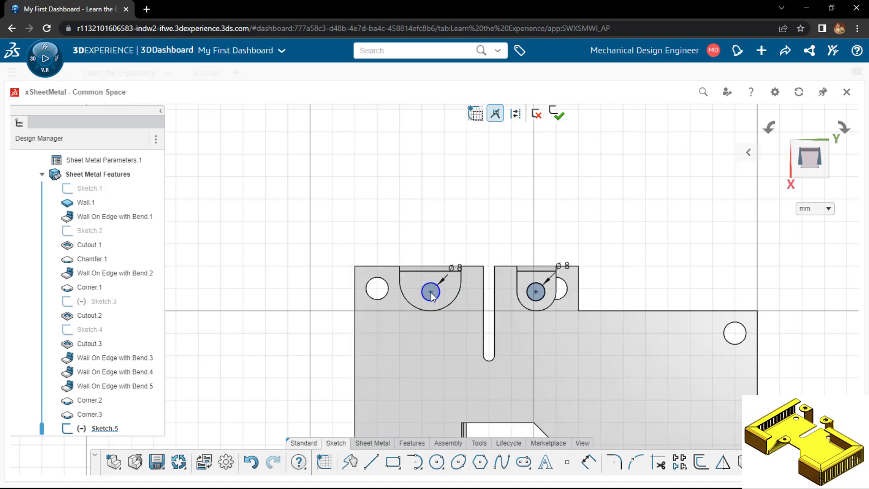
click(536, 293)
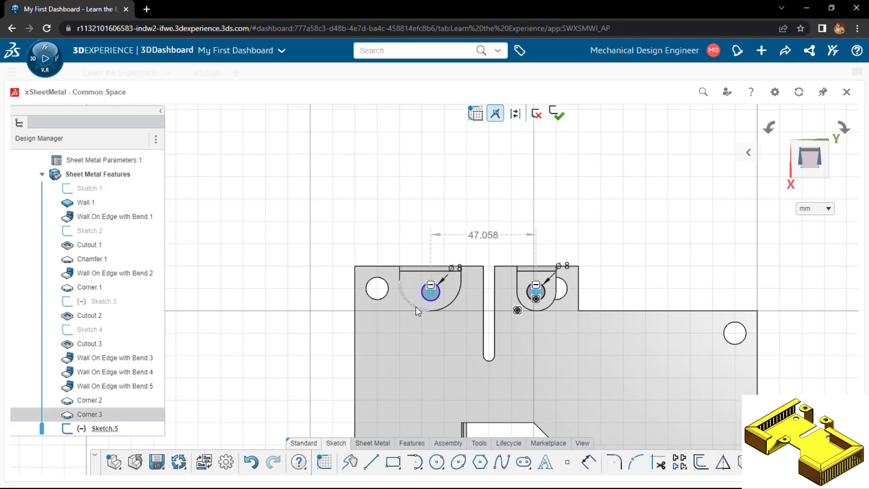
Dimension the wider flange's circle centre at 13.5 mm from that flange's side edge nearest the slot
key(d)
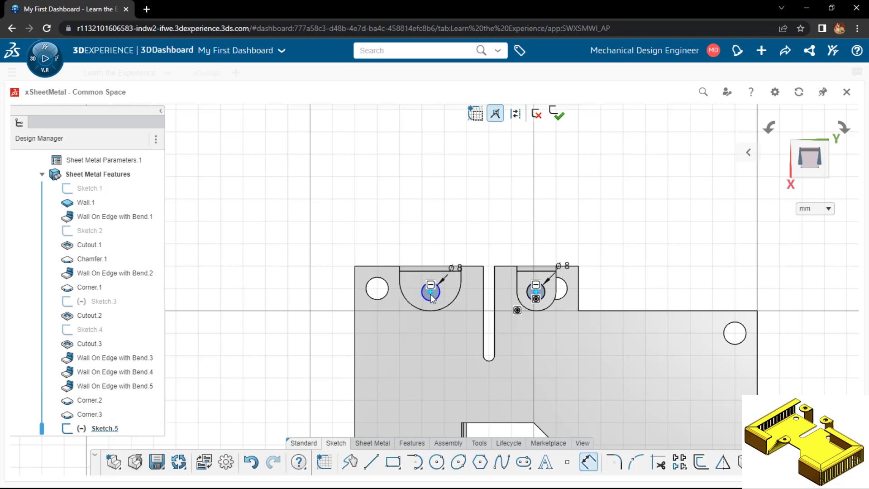
click(430, 294)
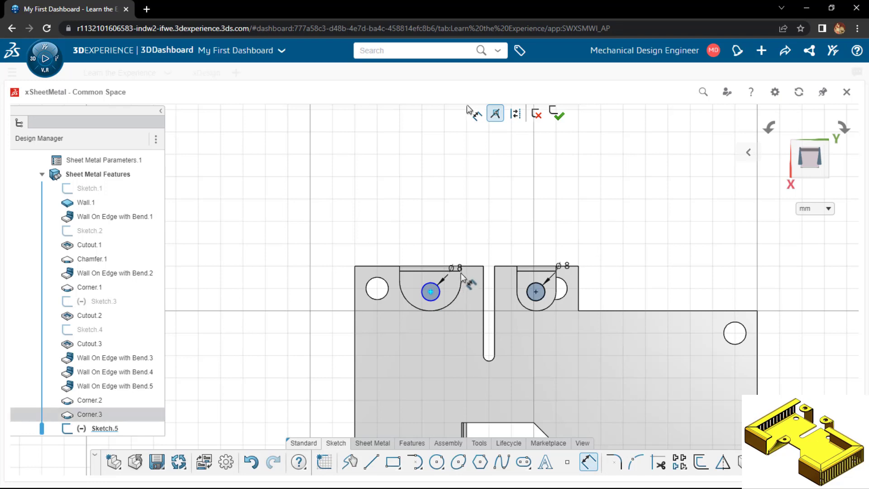
click(463, 280)
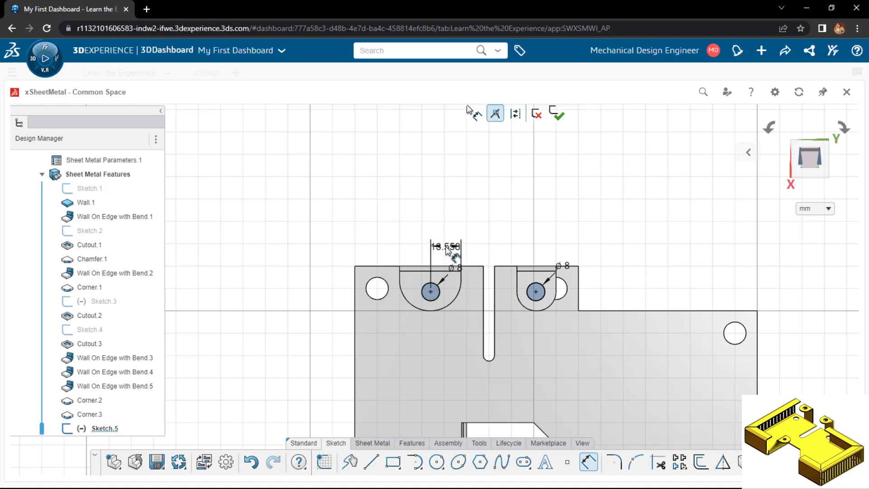
click(446, 248)
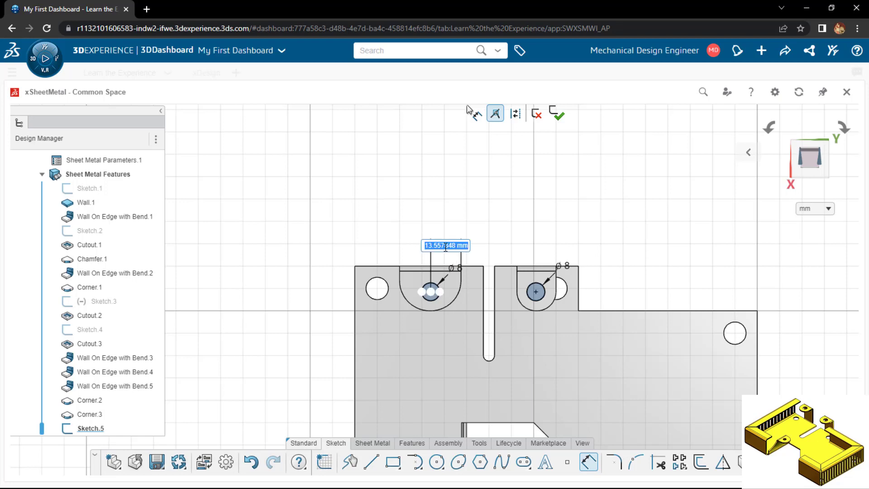
text(13.5)
key(Return)
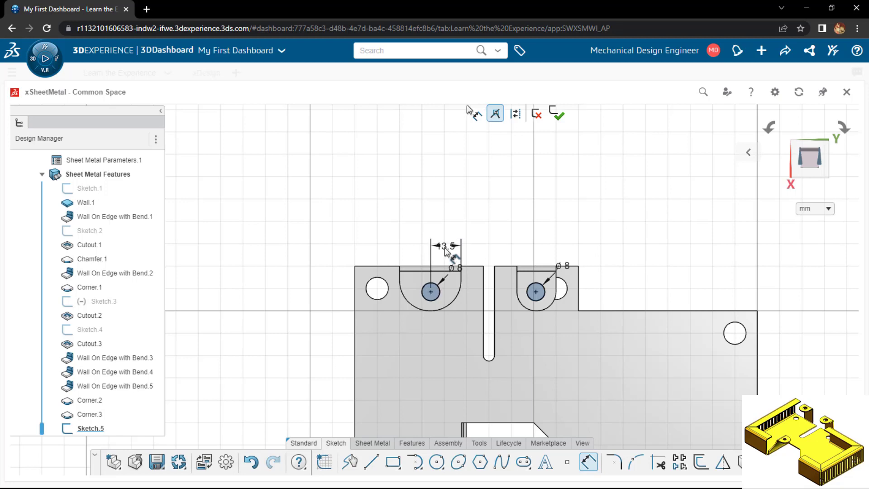
key(Escape)
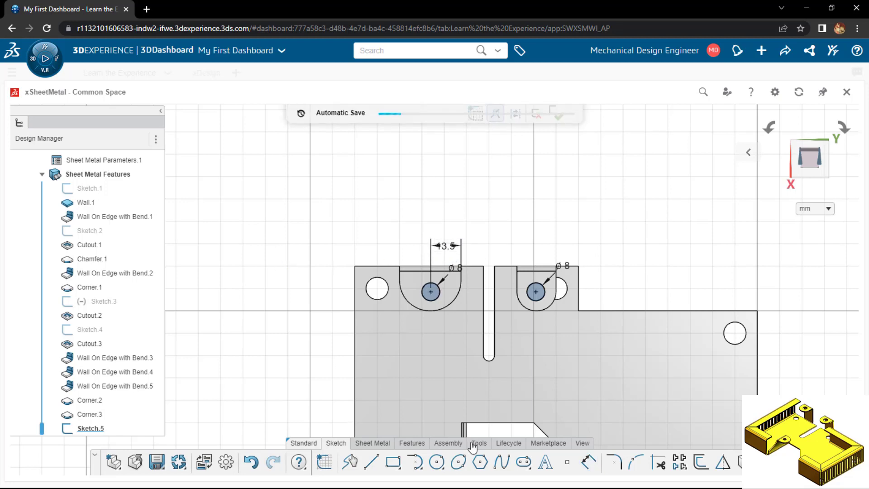
Cut both sketched circles through the rounded upper flanges with a Standard Cutout linked to thickness
click(372, 443)
click(518, 465)
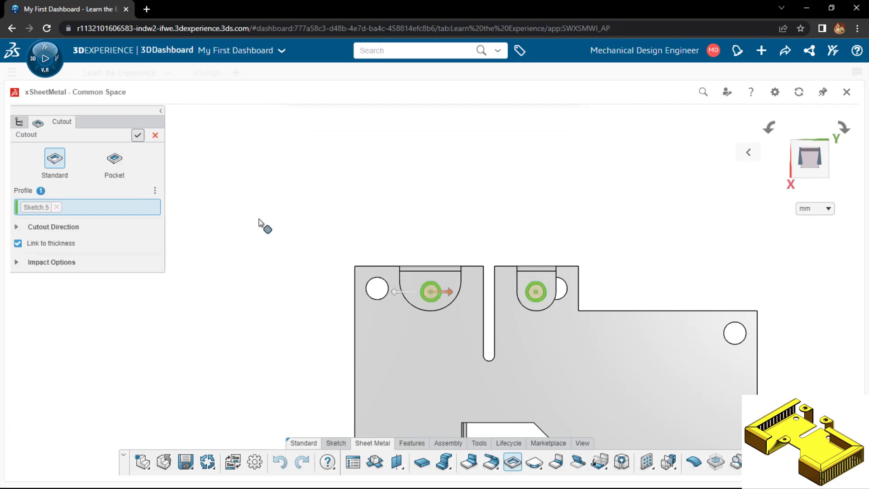
key(Return)
Set up a 30 mm high, 90 deg Wall on Edge on the base plate's two end edges, two outer front edges and long rear edge
middle_drag(290, 325, 292, 248)
scroll(291, 247, down, 5)
middle_drag(725, 217, 663, 213)
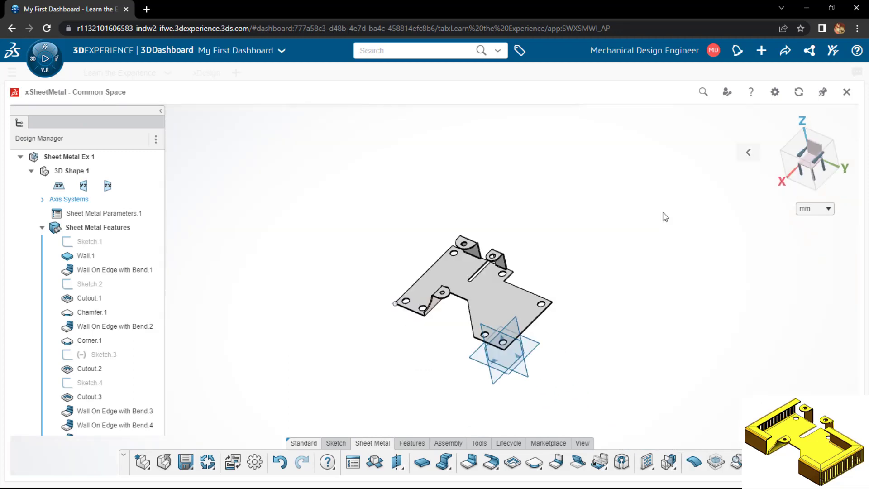
click(755, 152)
click(660, 153)
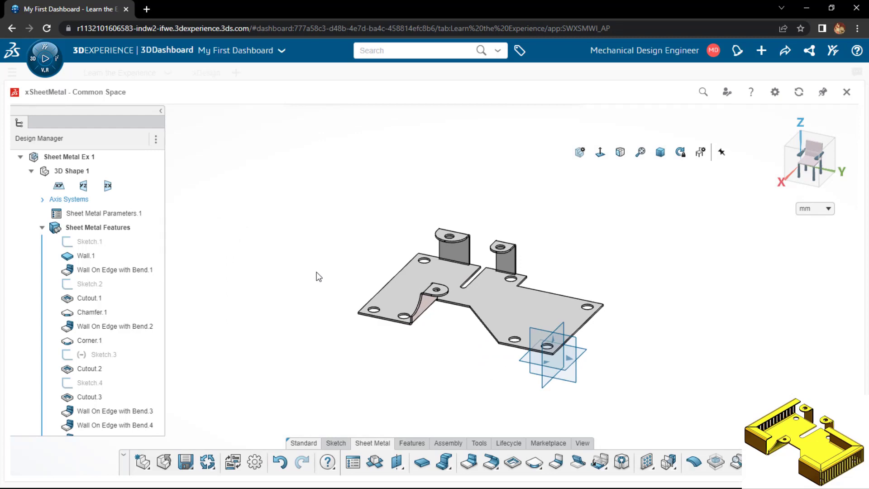
click(469, 462)
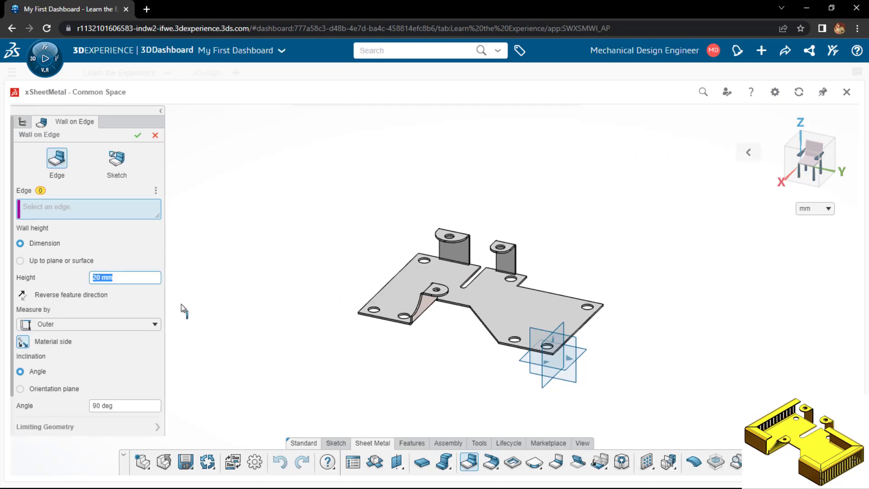
text(30)
click(116, 209)
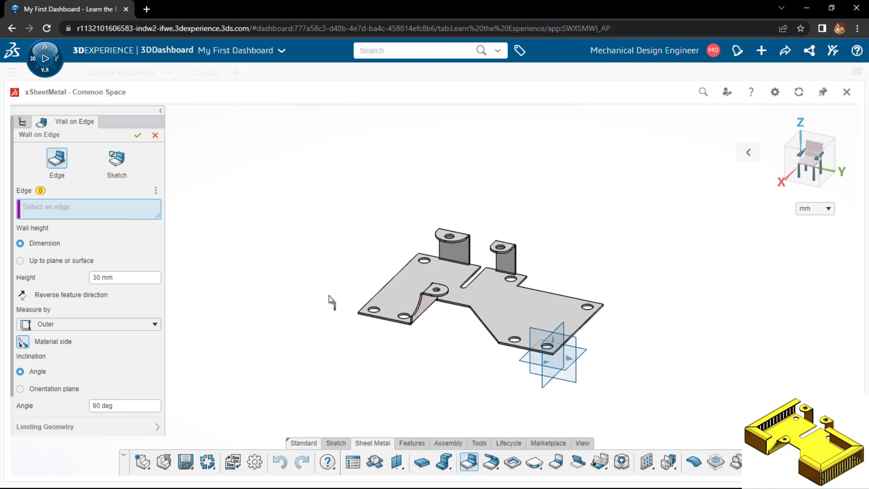
click(373, 303)
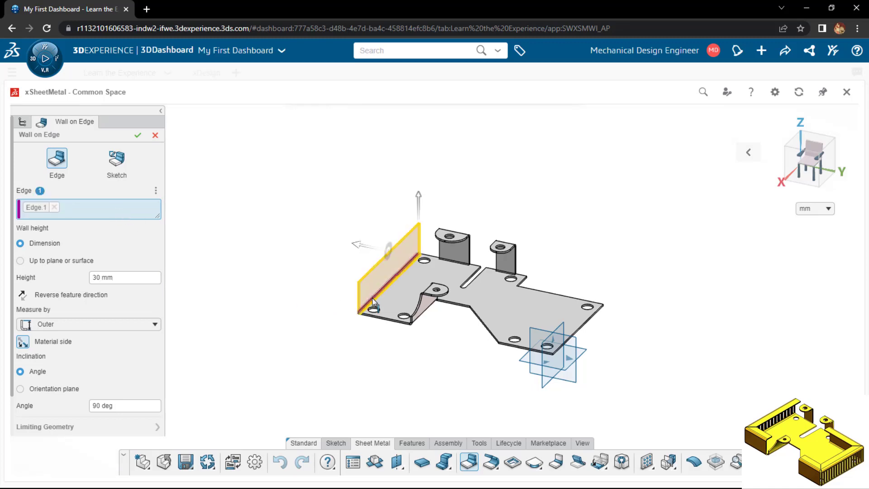
click(389, 320)
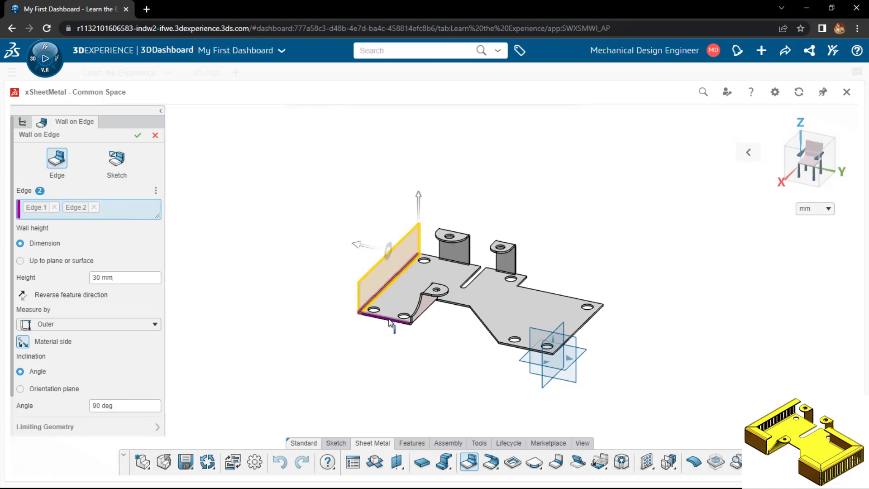
click(525, 350)
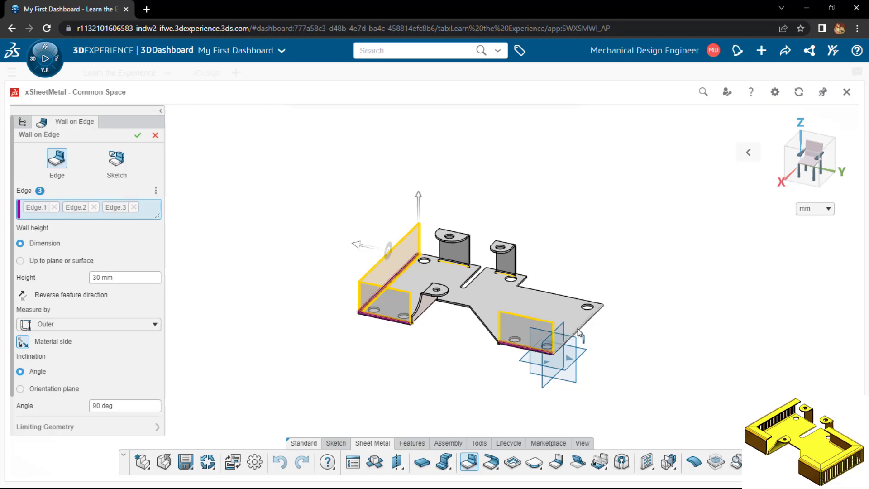
click(564, 298)
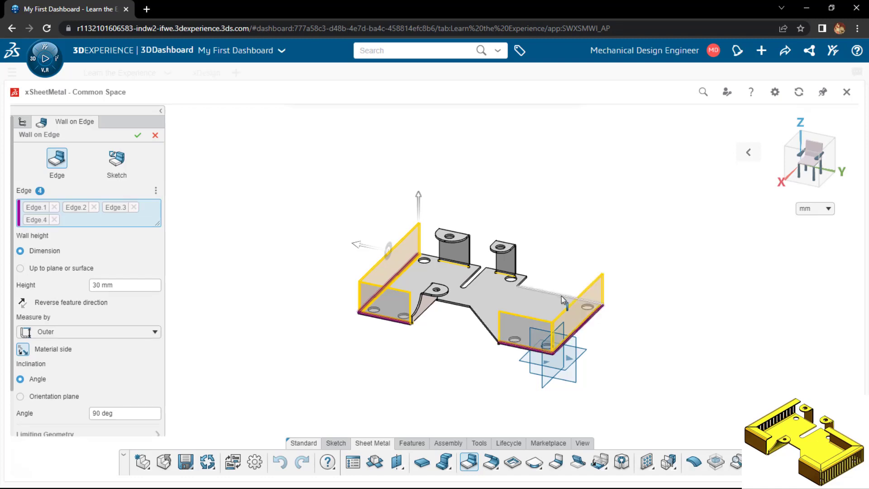
click(564, 299)
Flip the material side of the five 30 mm walls and create them
scroll(471, 335, up, 3)
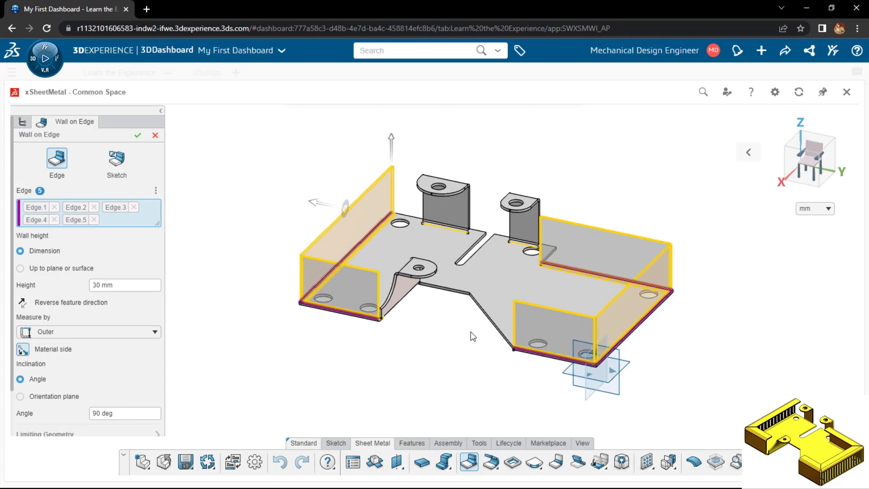
scroll(471, 336, up, 1)
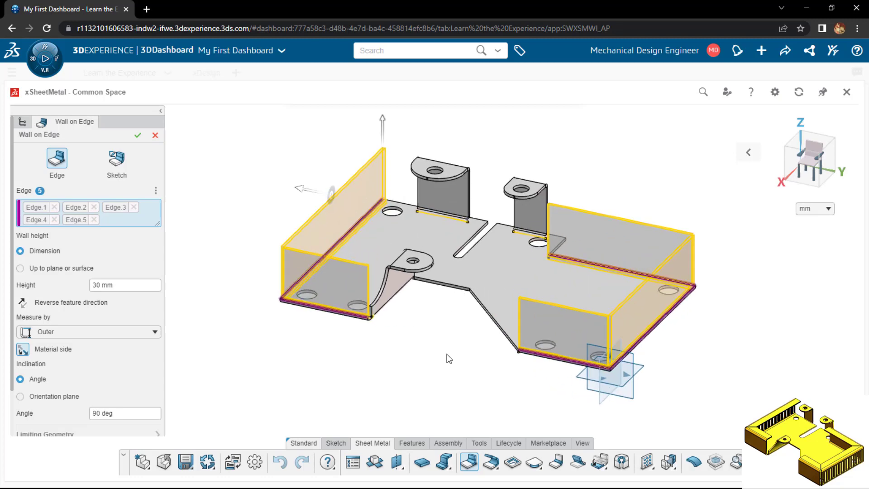
middle_drag(415, 361, 386, 366)
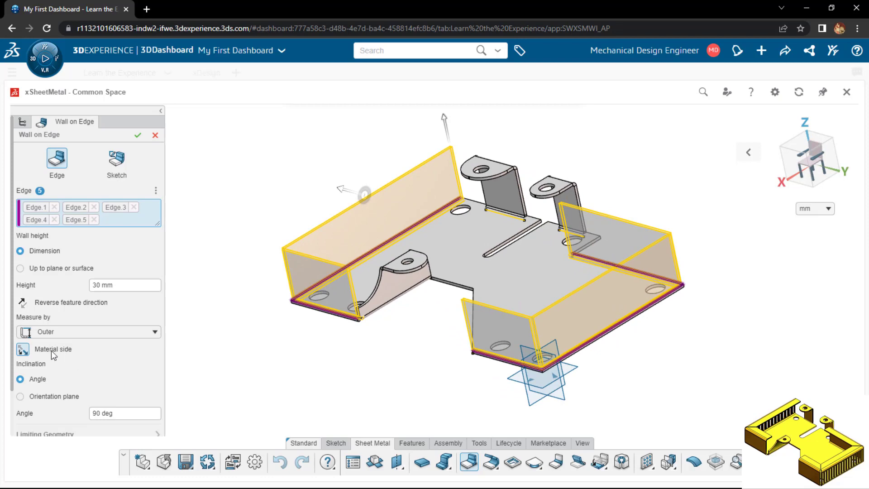
click(24, 354)
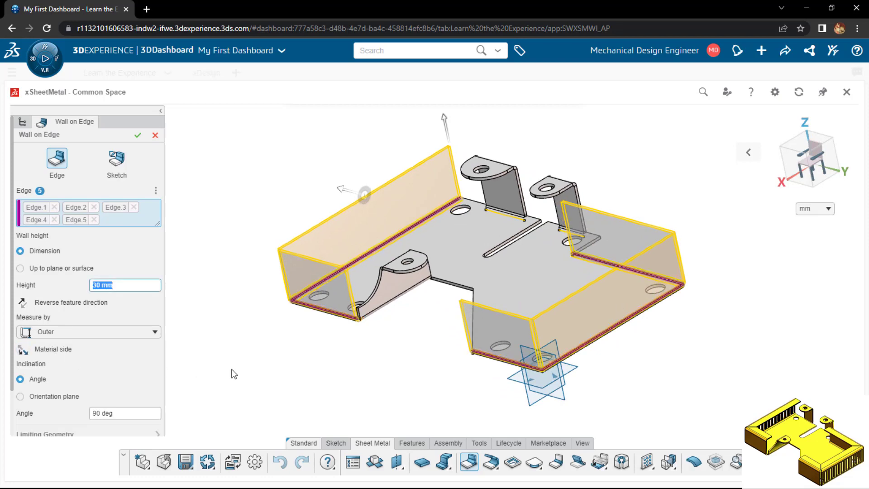
middle_drag(230, 372, 296, 373)
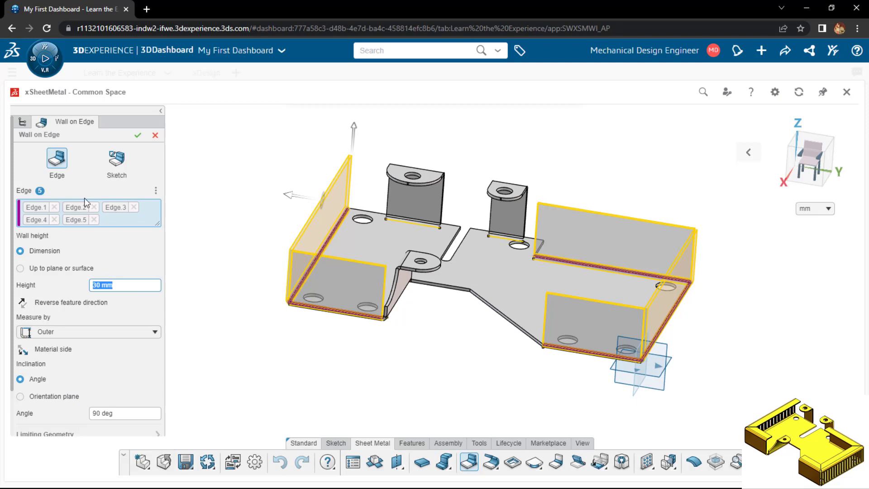
click(167, 117)
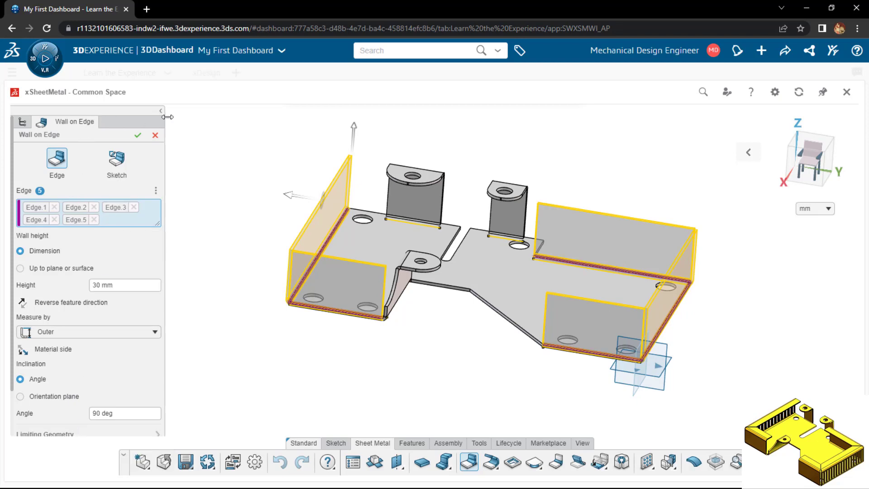
click(137, 135)
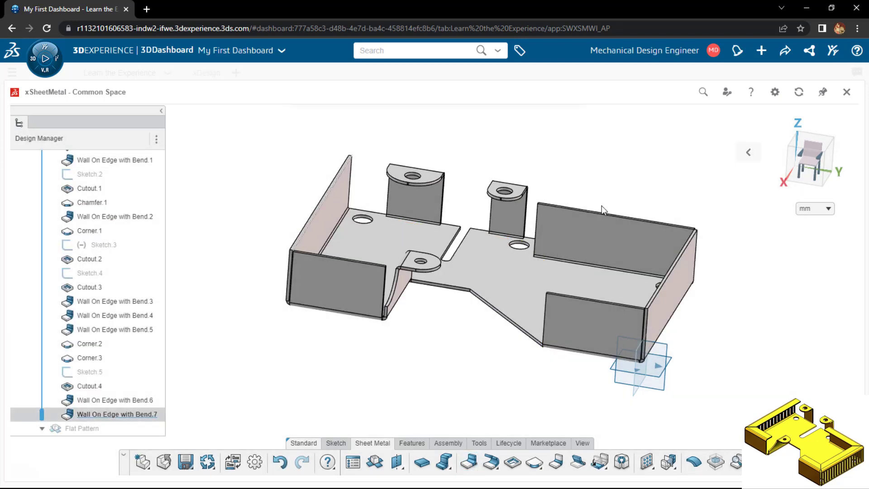
Start a 15 mm high, 90 deg Wall on Edge from the top edge of the end wall beside the wider flange
click(748, 152)
click(665, 155)
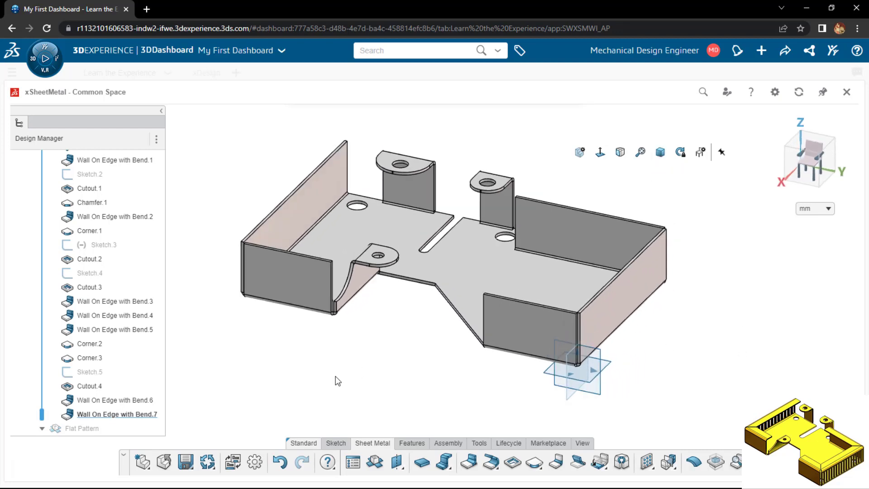
click(469, 462)
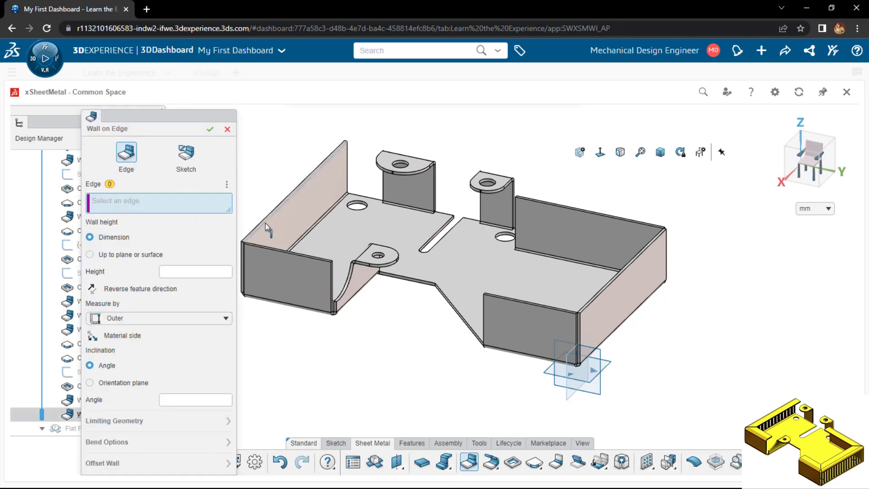
click(265, 224)
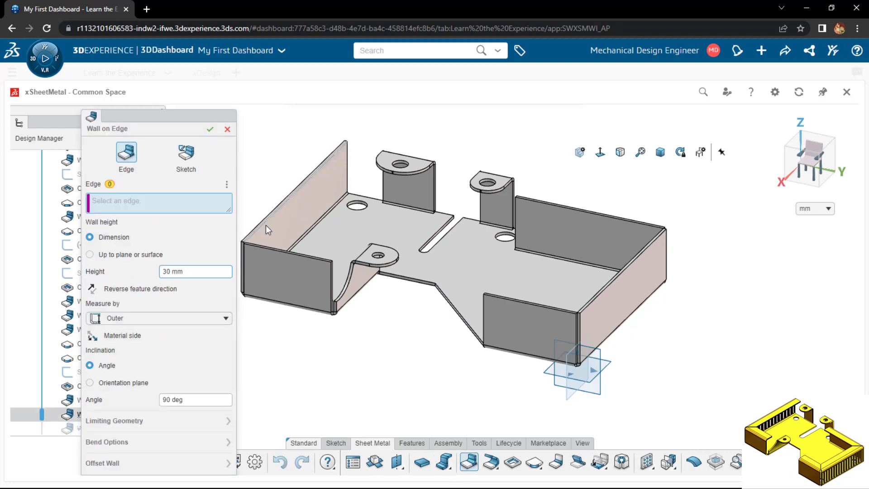
click(172, 270)
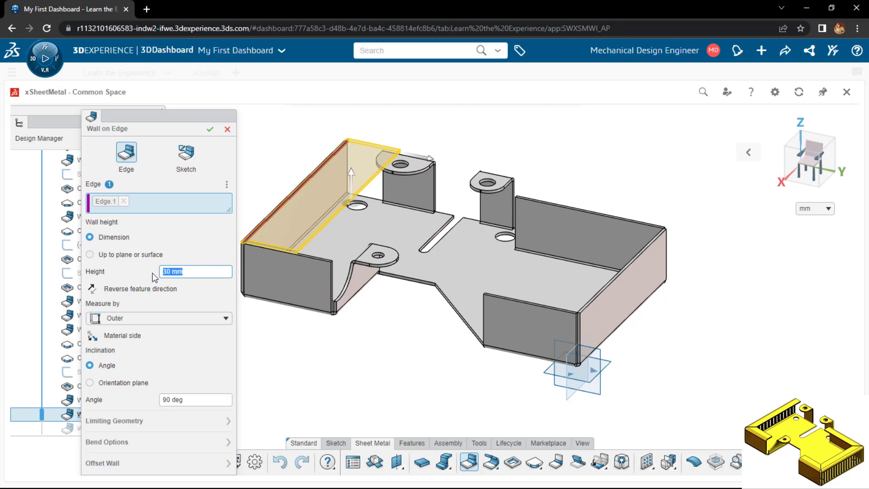
text(15)
scroll(319, 259, up, 2)
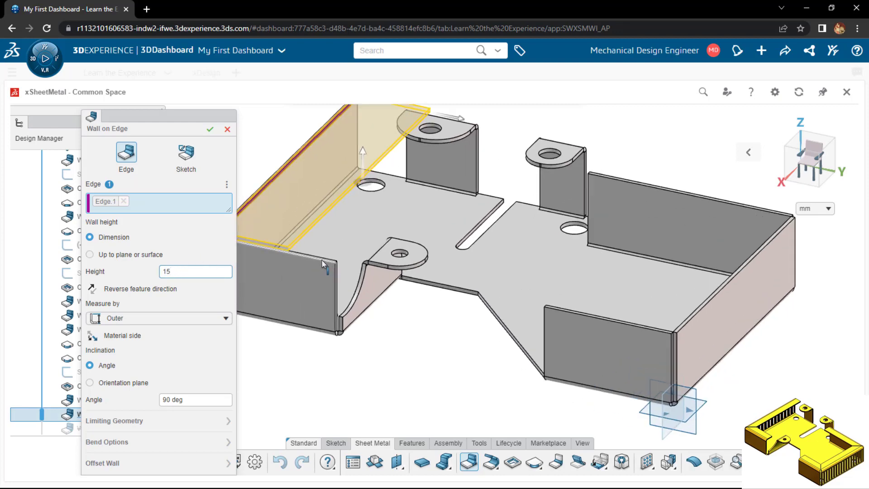
Add the top edges of the other four 30 mm walls and create the five inward flanges
click(322, 260)
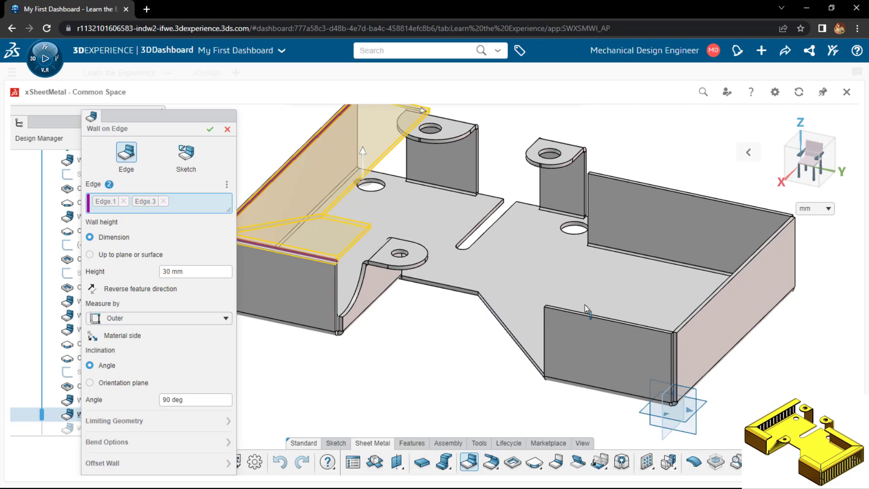
click(599, 320)
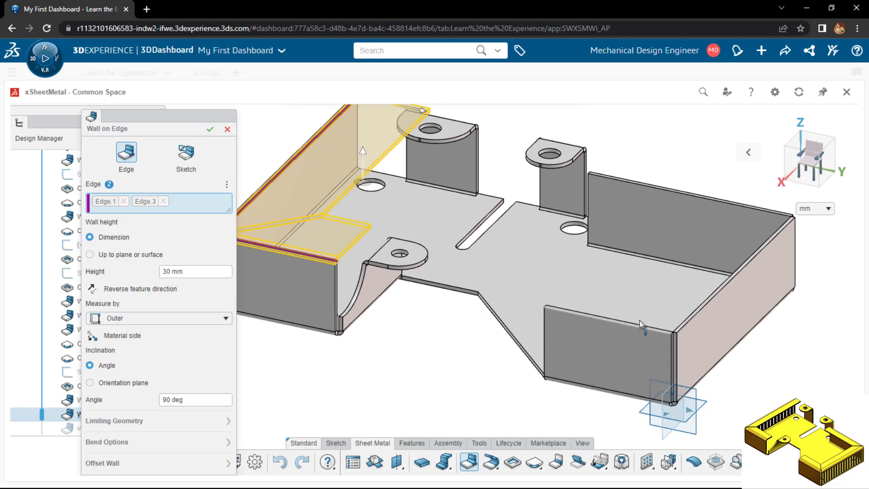
click(700, 313)
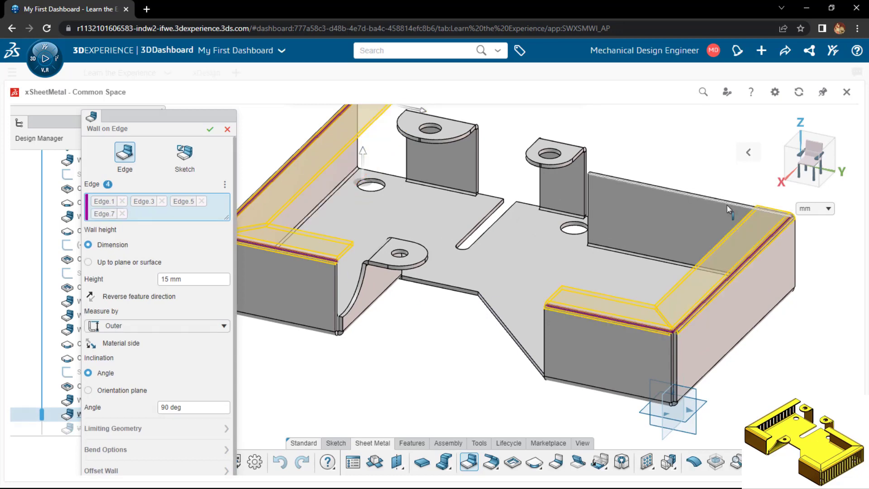
click(727, 206)
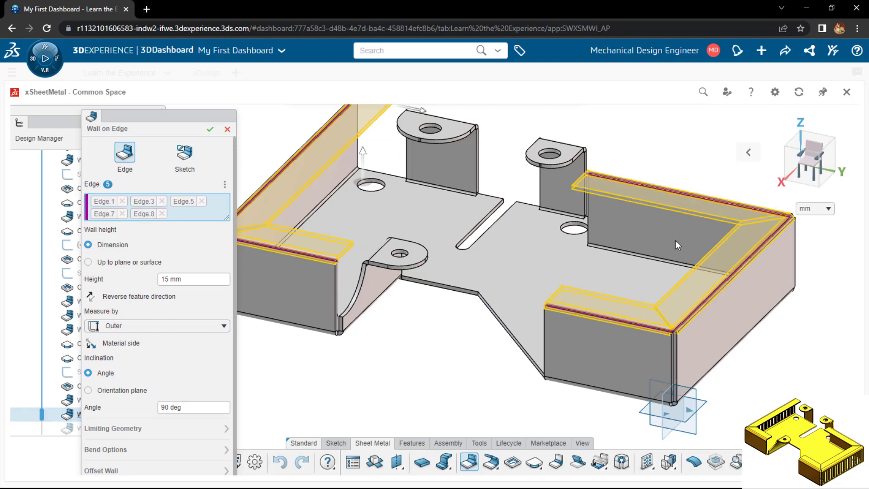
middle_drag(676, 241, 640, 263)
scroll(640, 262, down, 2)
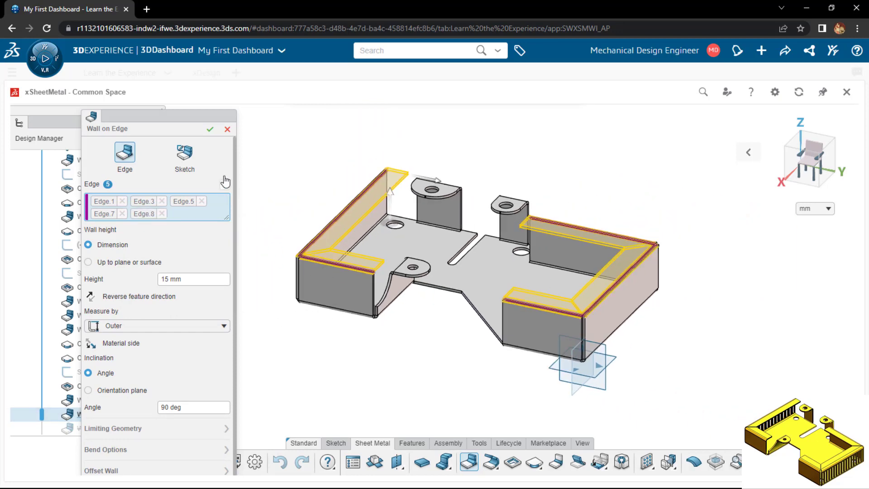
click(210, 130)
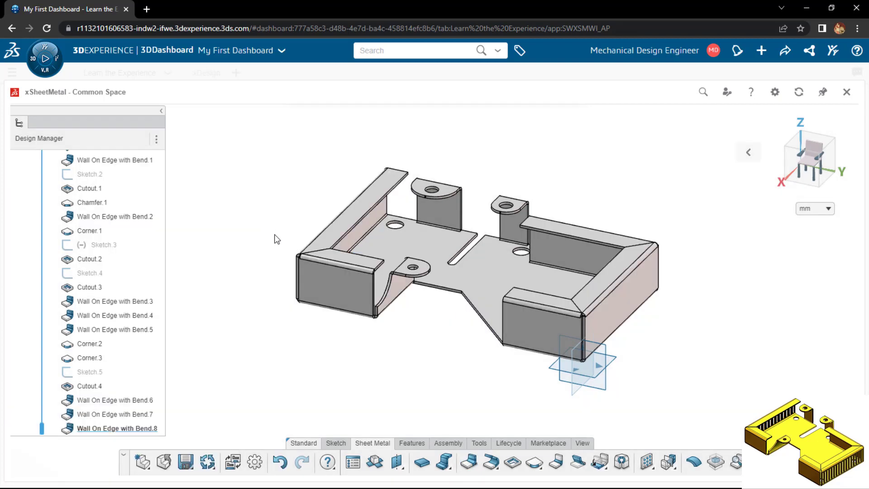
Sketch an upright rectangle about 4.1 mm by 21.1 mm on the outer face of the end wall near the origin
click(613, 313)
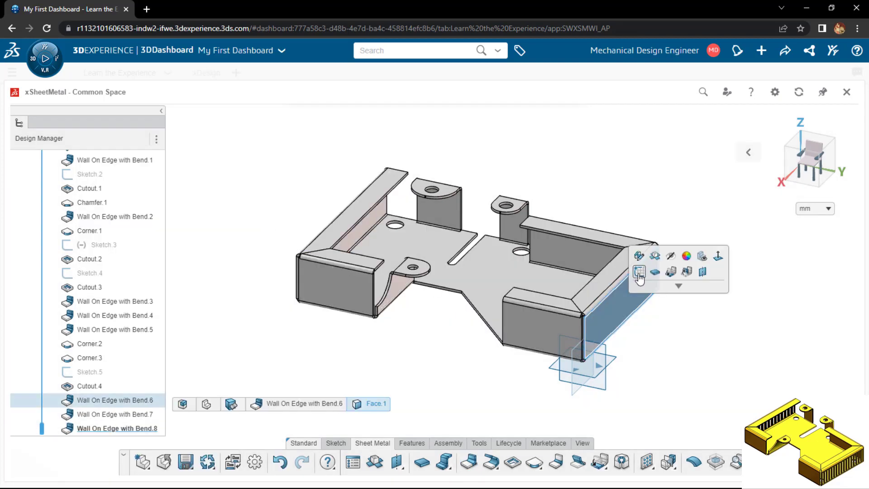
click(639, 272)
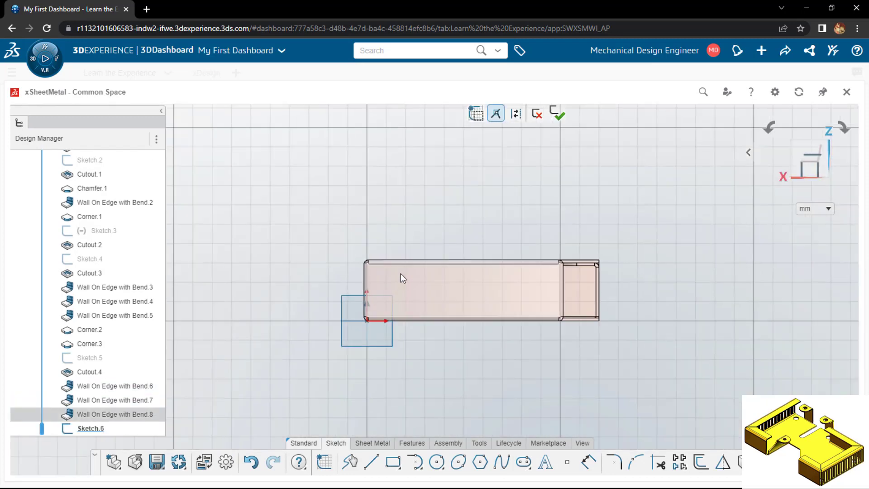
scroll(401, 274, up, 3)
click(347, 371)
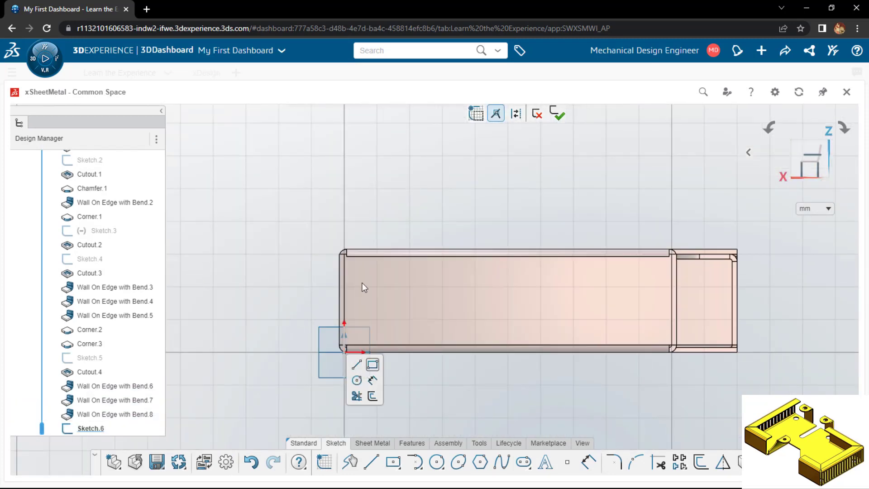
click(355, 267)
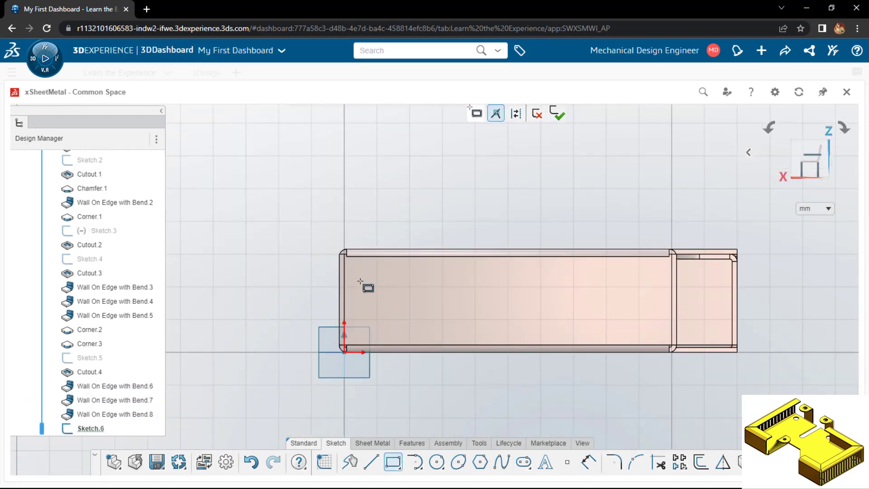
click(368, 335)
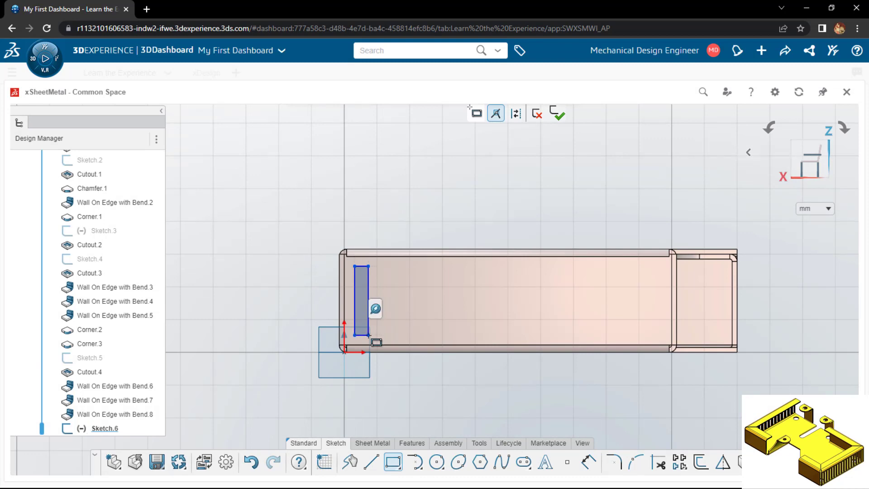
Dimension the rectangle's nearest long side at 5 mm from the end wall's vertical edge at the origin
key(d)
click(355, 309)
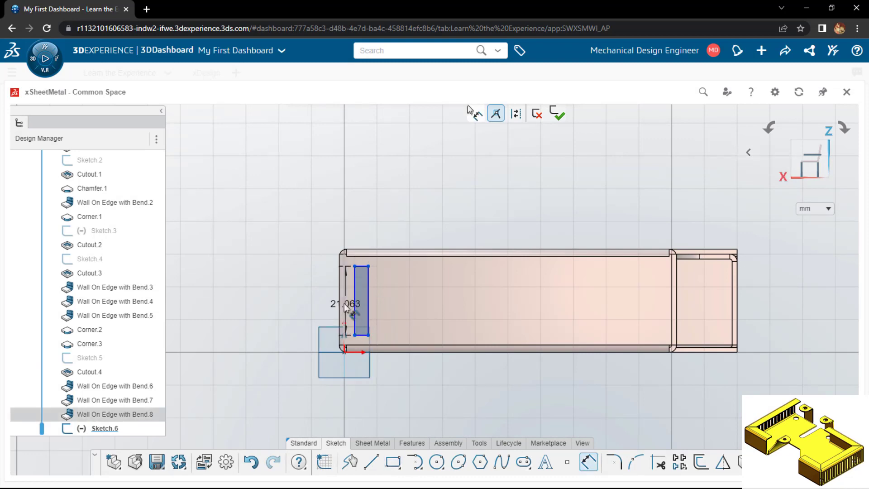
click(343, 265)
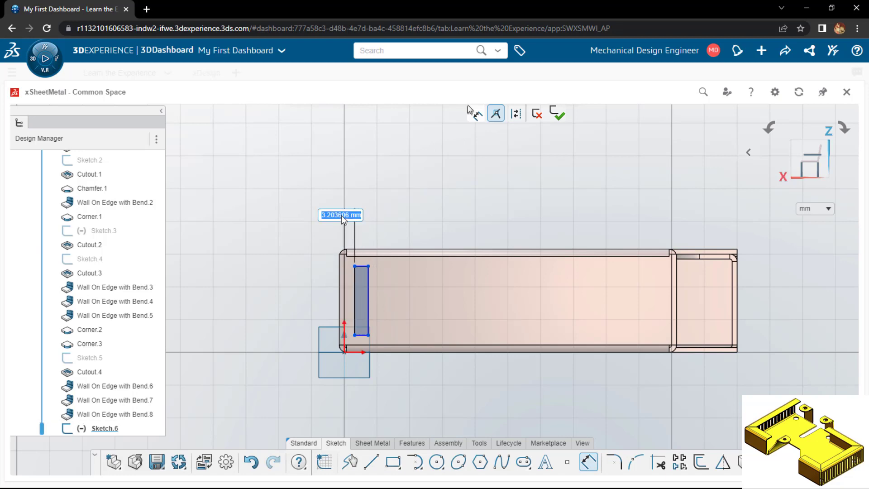
text(5)
key(Return)
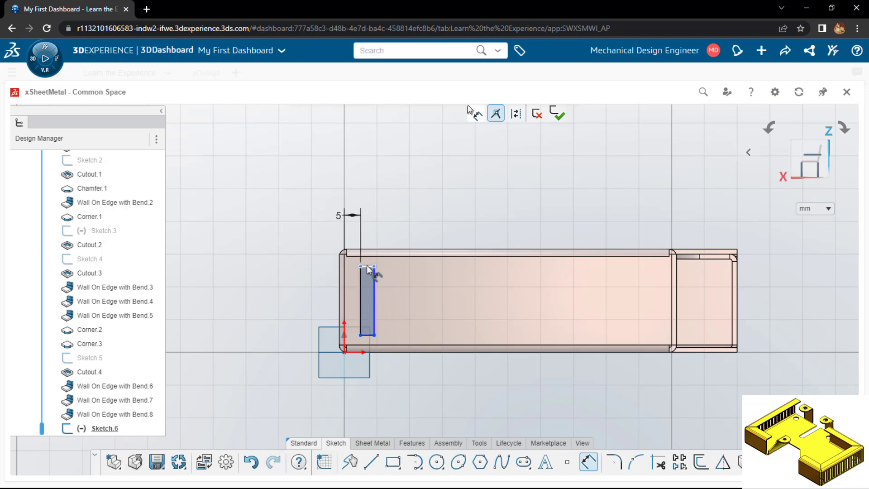
Dimension the rectangle's width as drawn and set its height to 20 mm
click(367, 266)
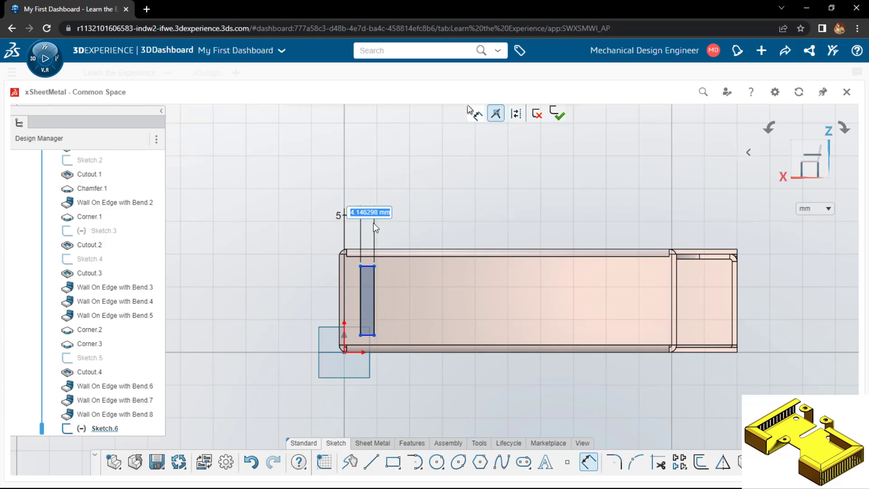
click(374, 222)
click(374, 284)
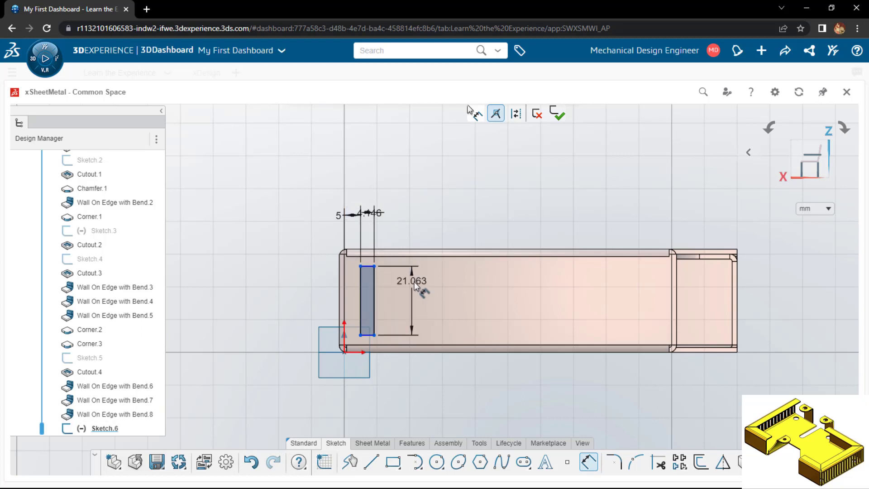
click(412, 290)
text(20)
key(Return)
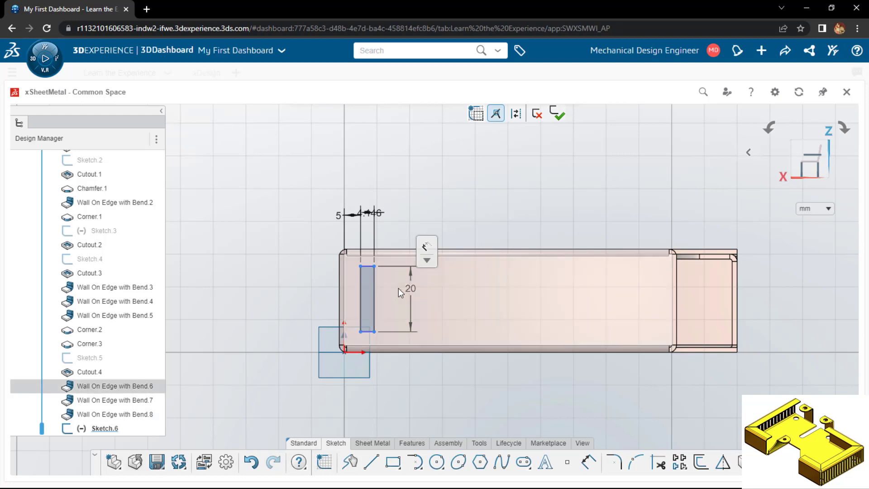
Dimension the rectangle's top side at 3 mm below the end wall's upper bend edge
click(367, 266)
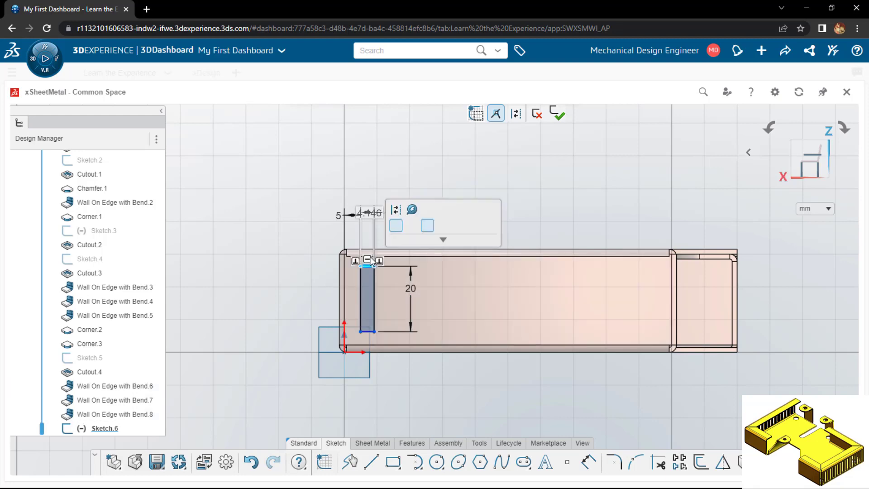
click(399, 257)
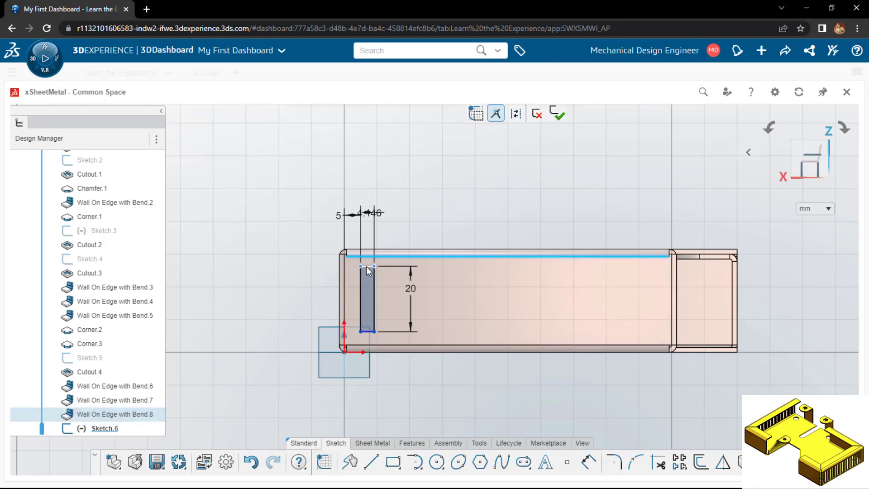
key(d)
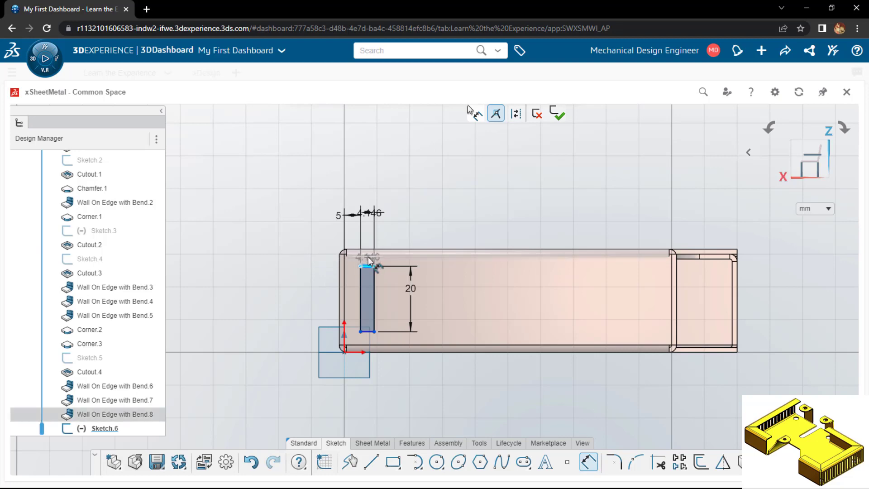
click(369, 261)
click(308, 257)
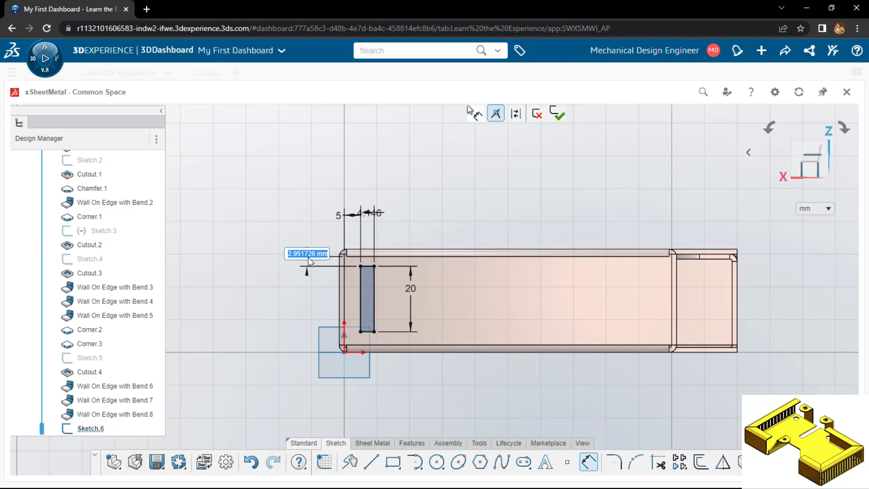
text(3)
key(Return)
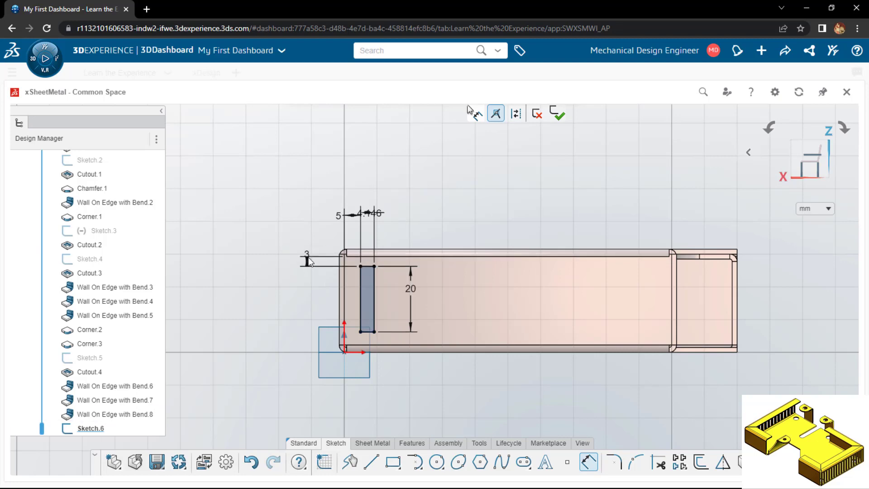
key(Escape)
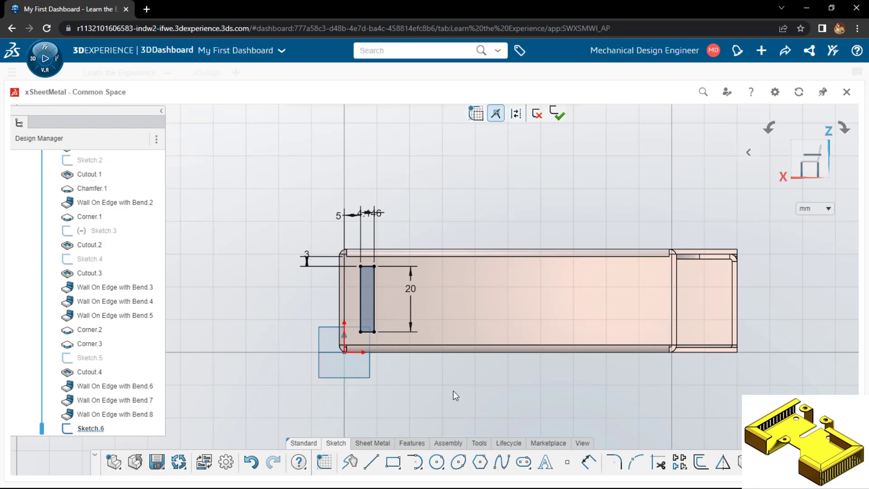
Set up a Linear Sketch Pattern of the rectangle along the end wall with 5 mm spacing and 8 instances
click(681, 462)
click(366, 303)
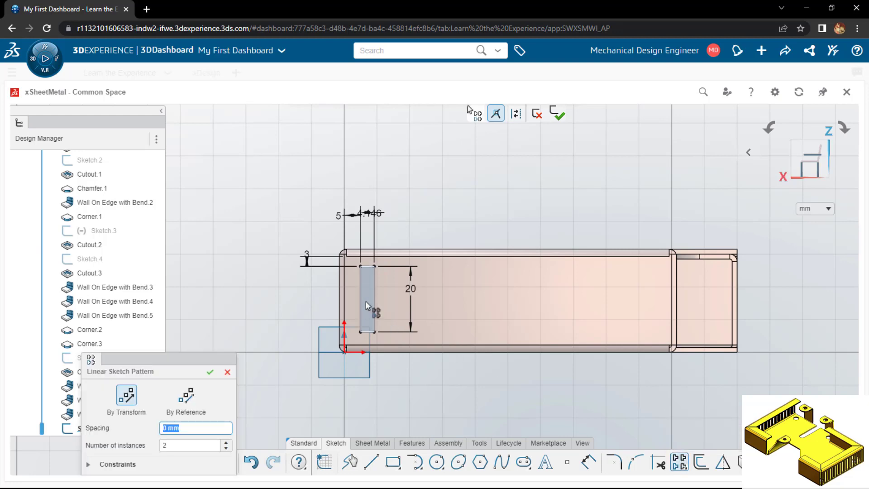
click(193, 428)
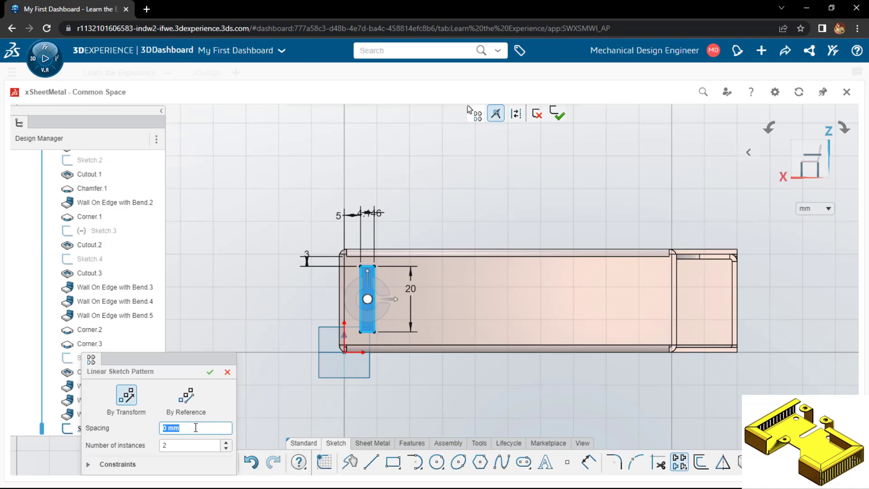
text(5)
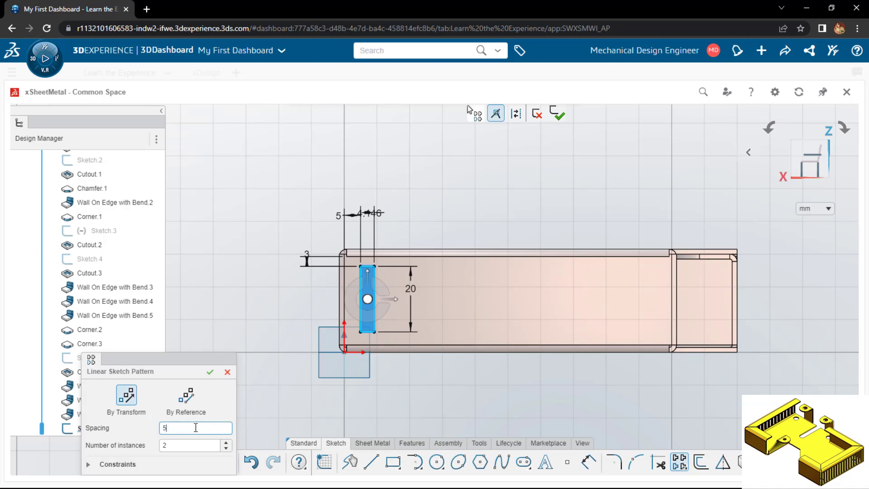
click(227, 442)
click(228, 443)
click(227, 442)
click(227, 443)
click(227, 442)
click(227, 442)
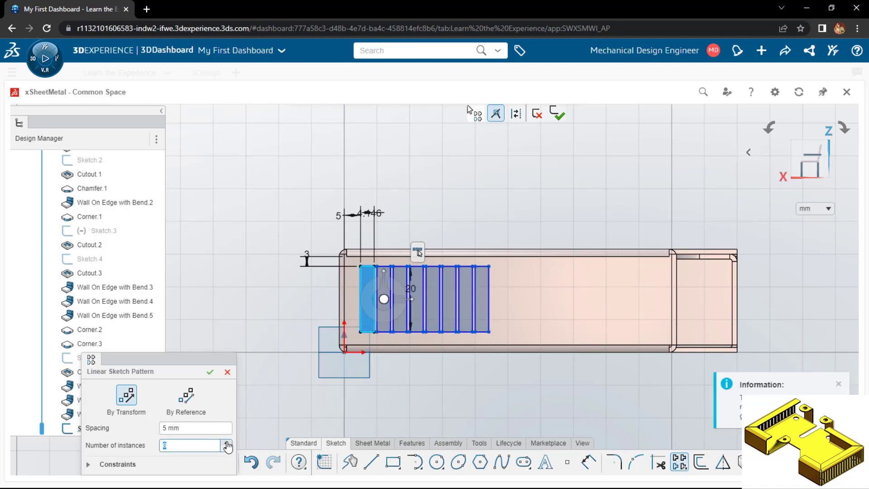
Change the rectangle pattern to 12 instances at 8 mm spacing and complete it
drag(194, 427, 143, 423)
text(10)
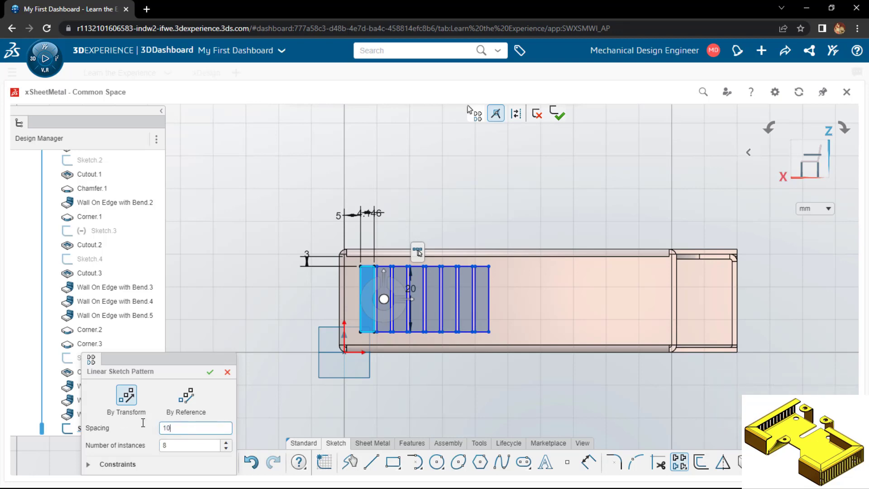
key(Return)
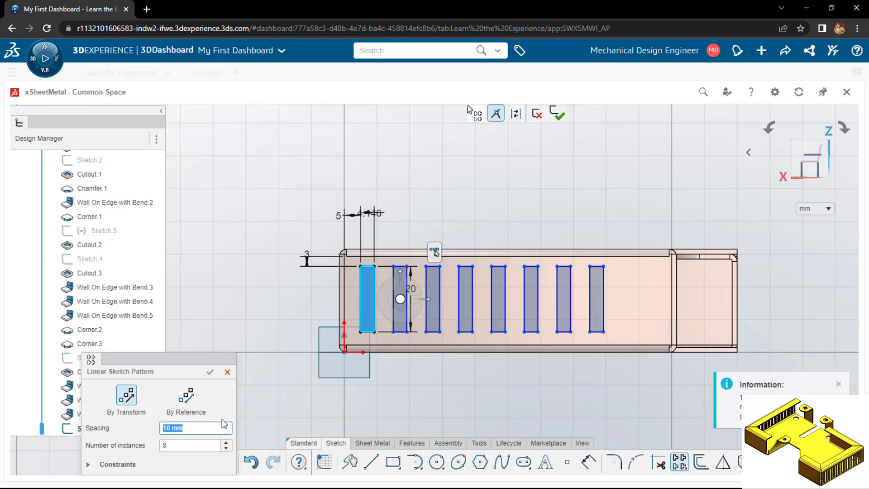
click(228, 444)
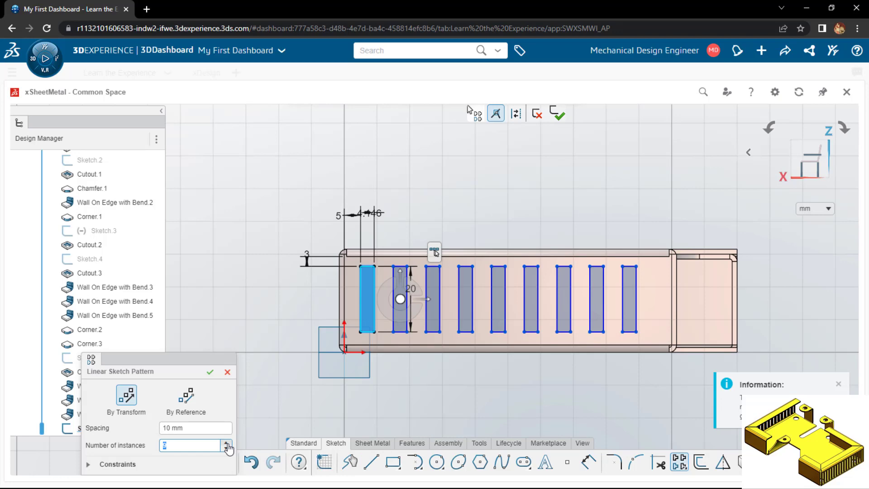
click(228, 444)
click(228, 444)
click(228, 444)
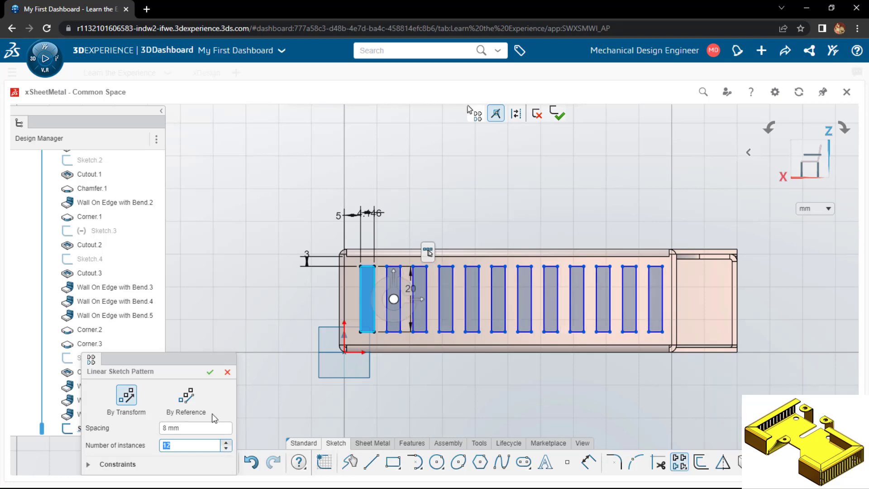
click(210, 372)
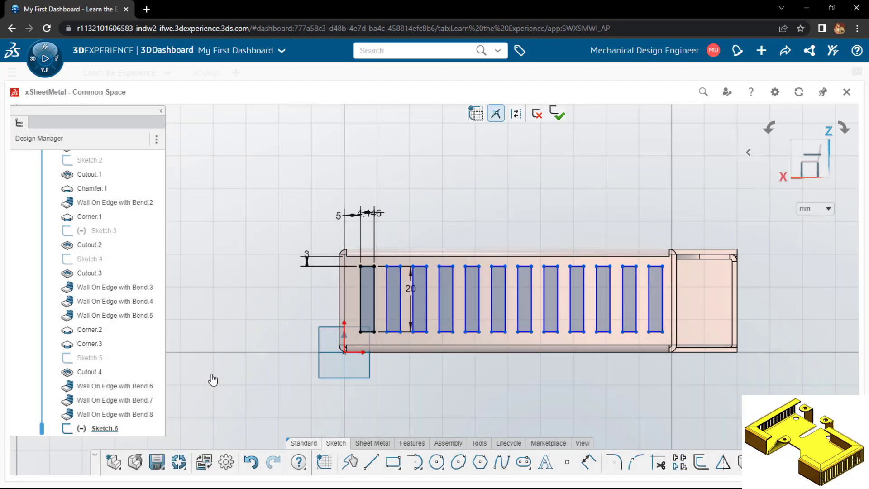
Start a sheet metal Cutout for the patterned rectangles on the end wall
click(373, 442)
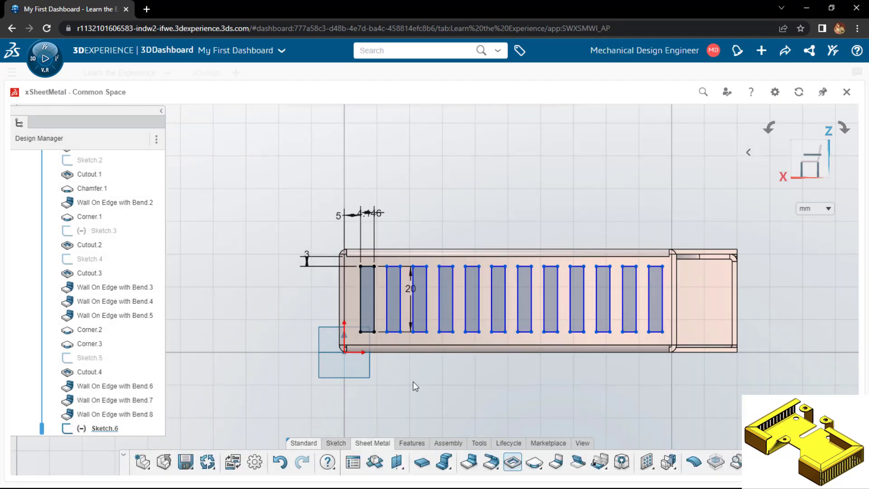
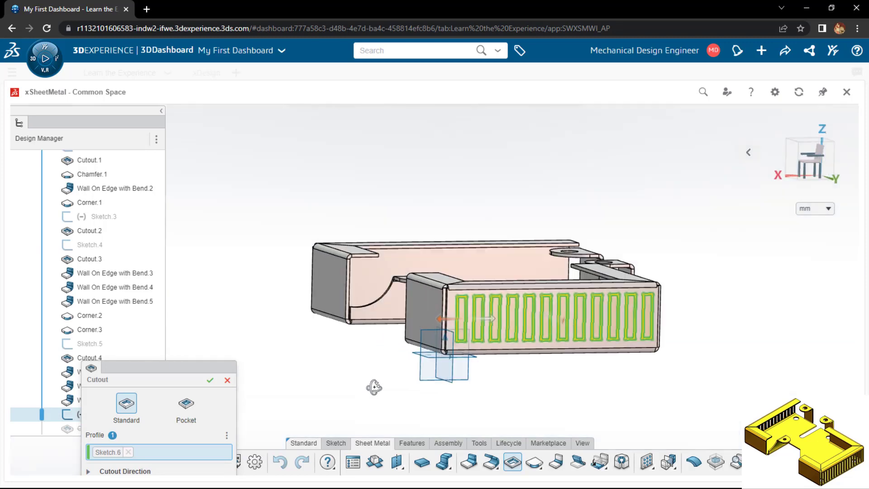
Complete the cutout of the patterned slots on the end wall and show their sketch, Sketch.6
click(209, 382)
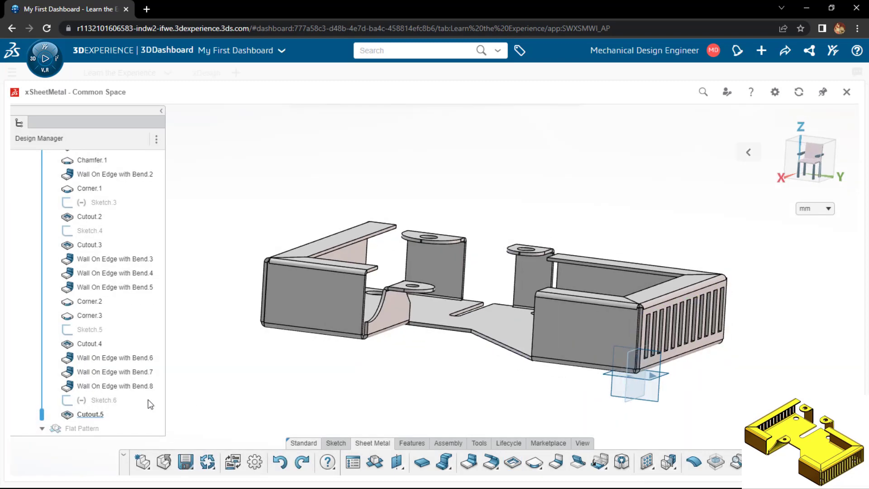
click(108, 403)
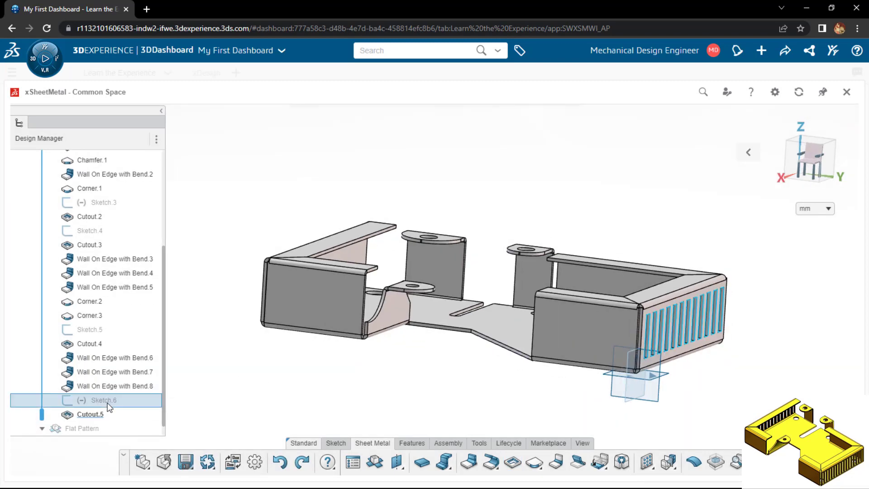
click(249, 353)
Start a sketch on the opposite end wall's outer face and project the slot pattern from Sketch.6 into it with Convert Sketch
middle_drag(263, 328, 362, 333)
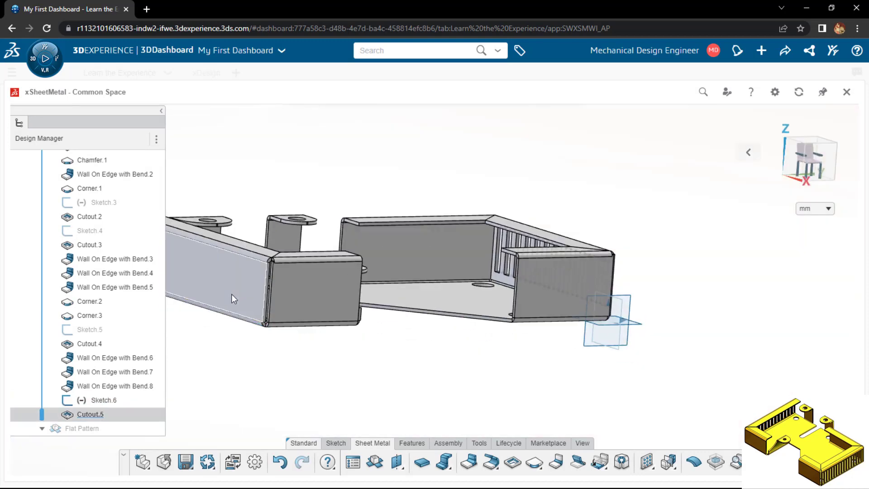
click(231, 294)
click(257, 253)
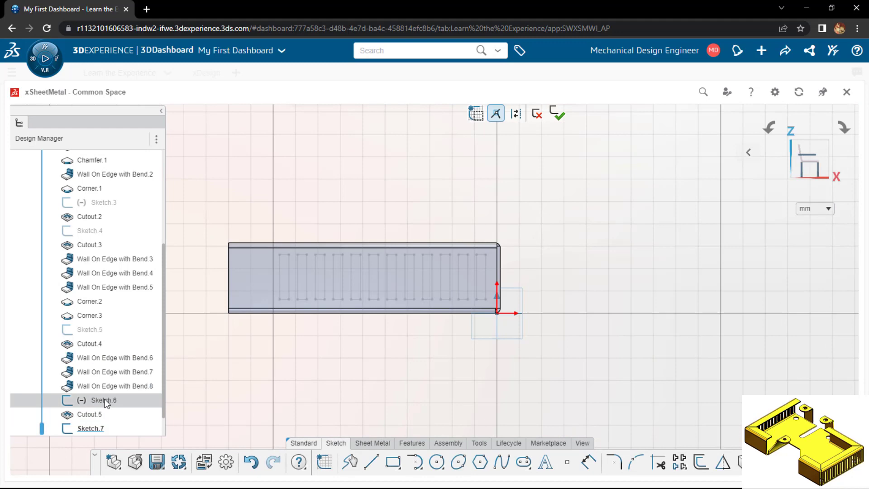
click(105, 400)
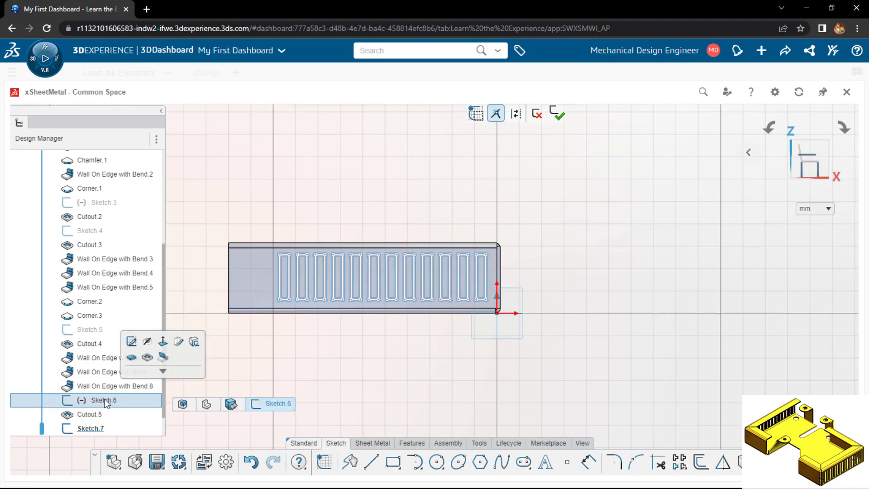
click(108, 400)
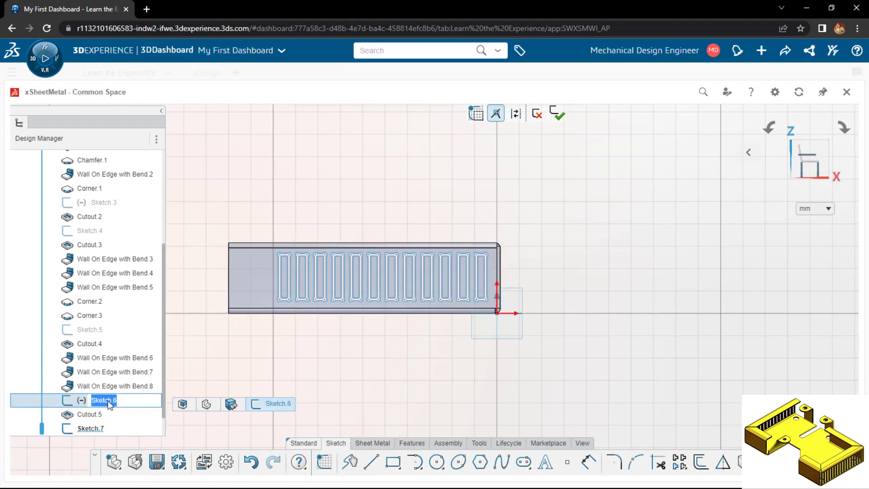
click(322, 378)
click(107, 400)
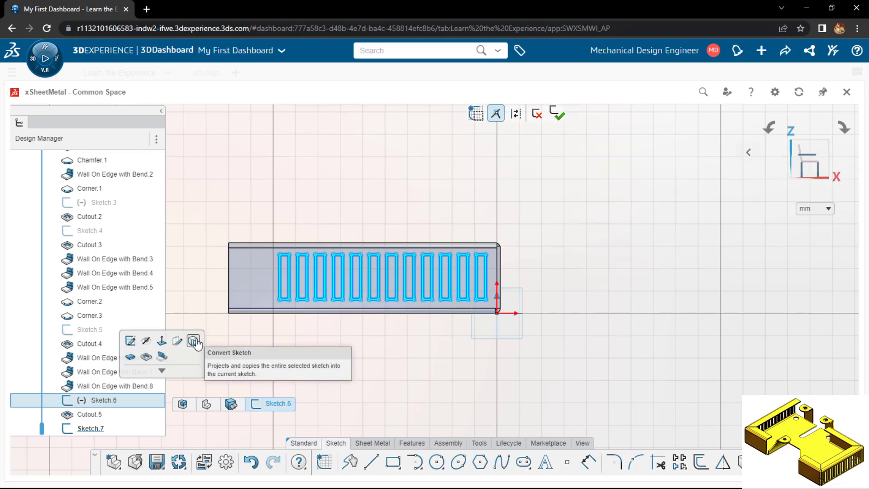
click(194, 341)
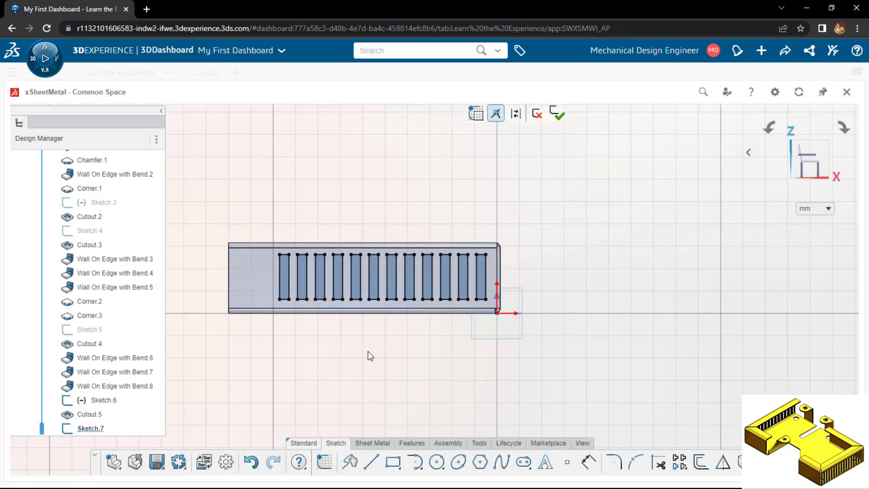
Cut the projected slot profiles through the opposite end wall with a Standard sheet metal Cutout
middle_drag(369, 356, 460, 390)
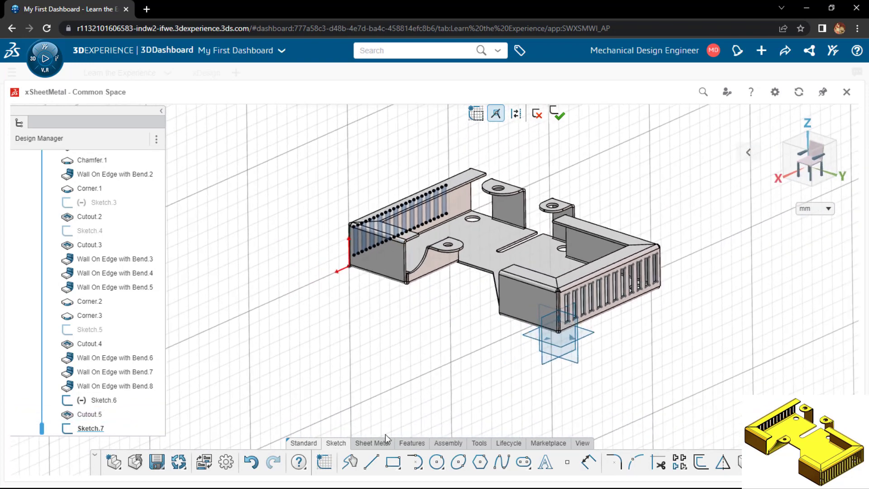
click(376, 442)
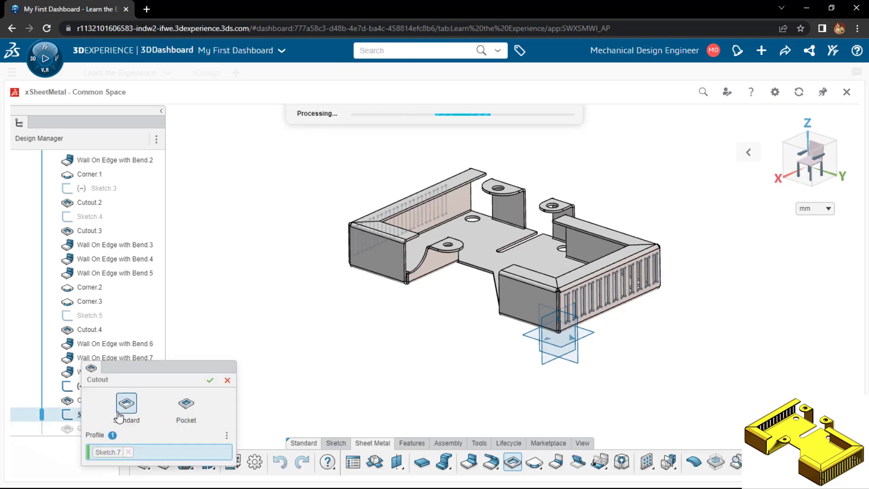
click(210, 382)
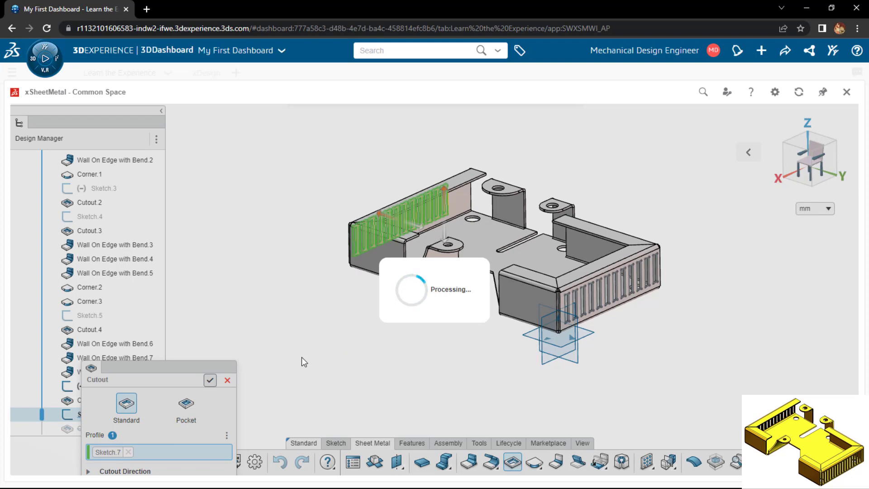
Hide the XY, YZ and ZX reference planes of the 3D shape
scroll(560, 374, up, 2)
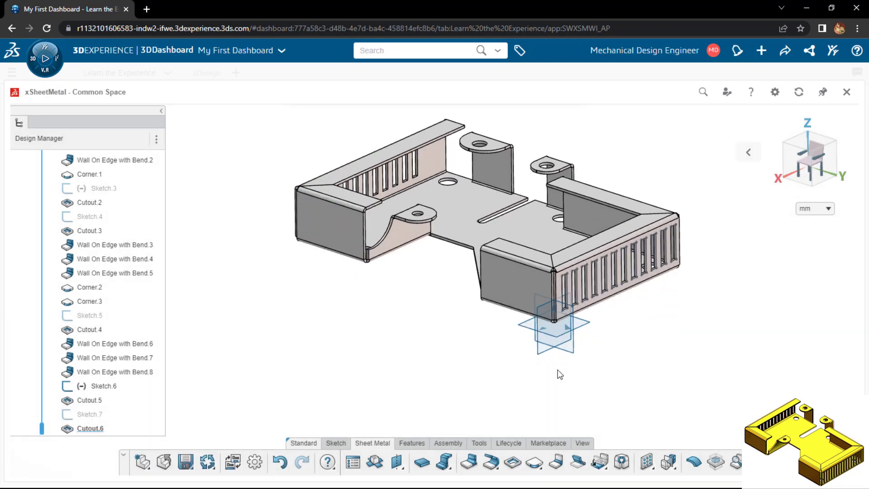
scroll(143, 264, up, 5)
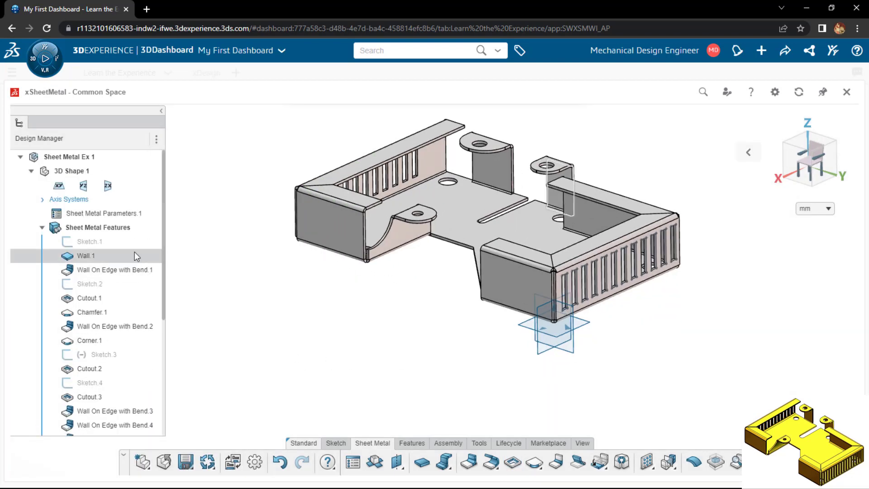
click(60, 189)
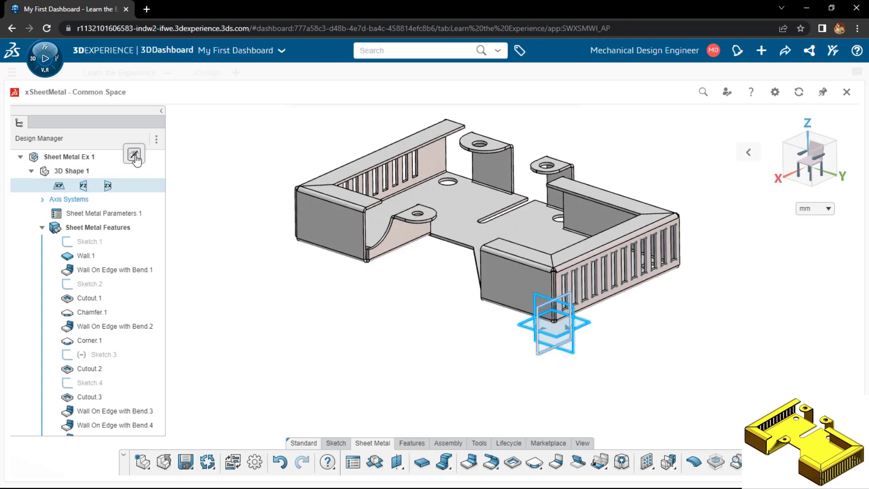
click(135, 157)
middle_drag(279, 323, 304, 331)
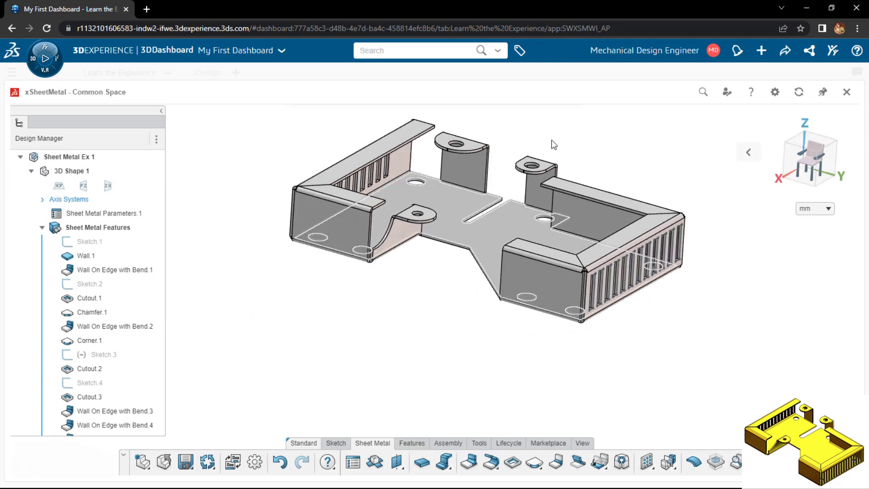
scroll(552, 141, up, 2)
scroll(545, 145, down, 3)
scroll(544, 147, up, 3)
scroll(539, 160, down, 2)
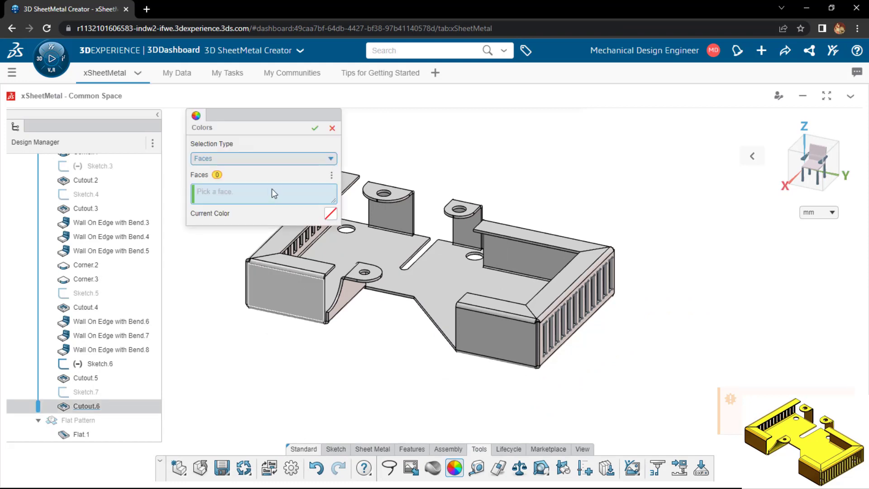
Color the whole Sheet Metal Features set yellow, using the Sets selection type in Colors
click(267, 160)
click(266, 184)
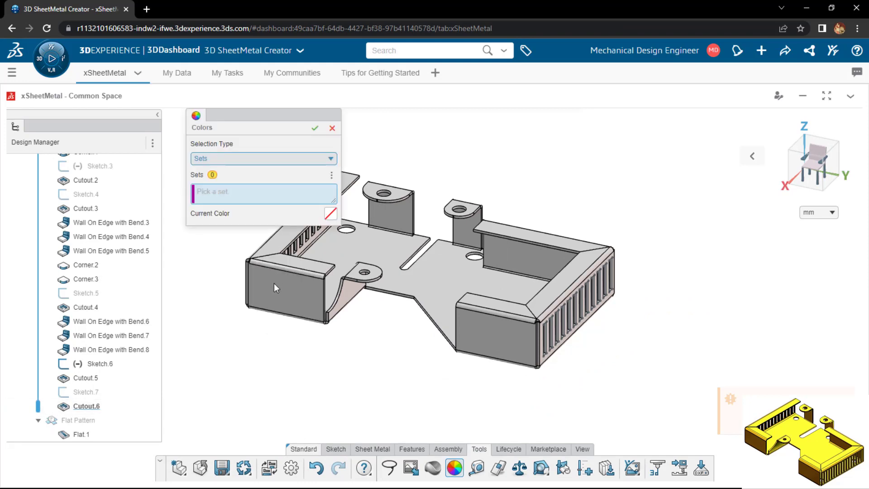
click(274, 283)
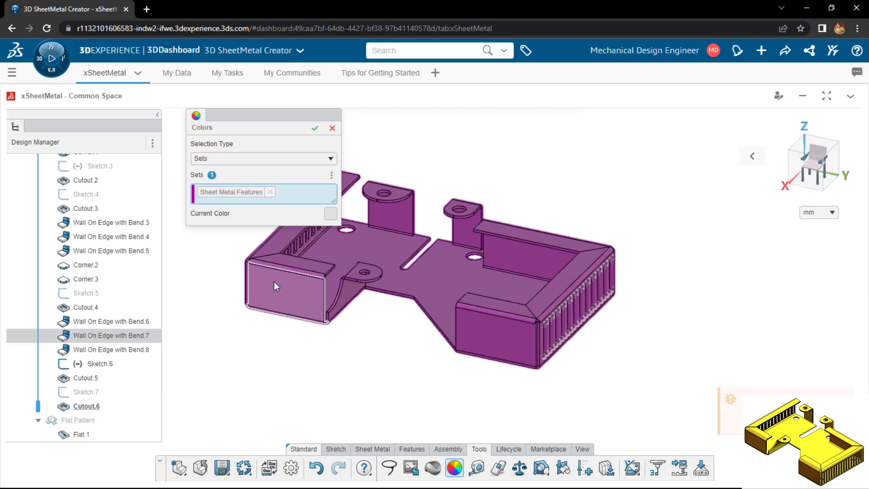
click(331, 214)
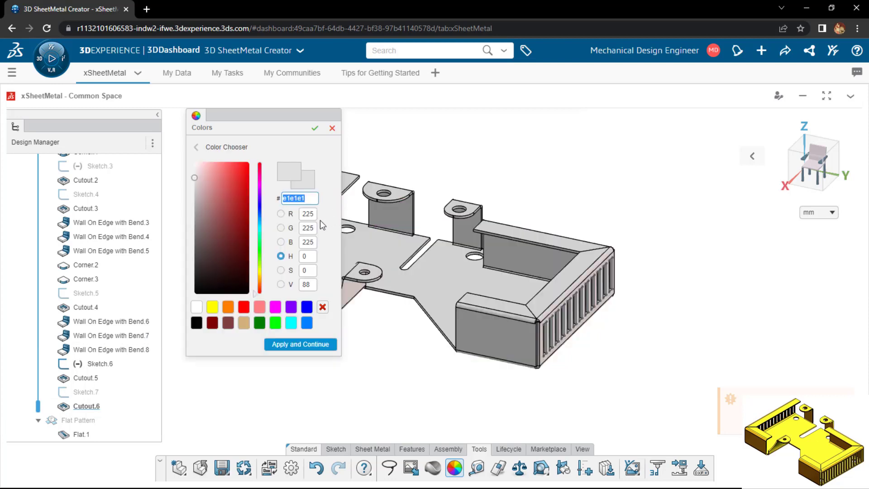
click(216, 308)
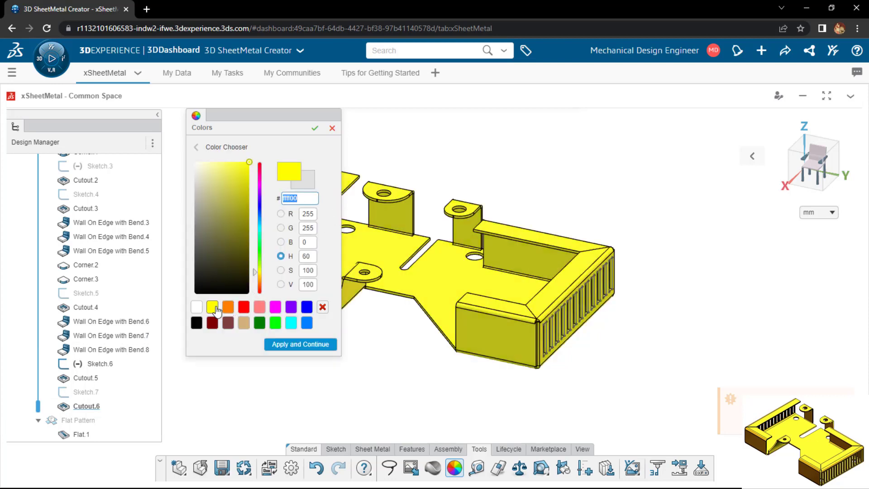
click(287, 347)
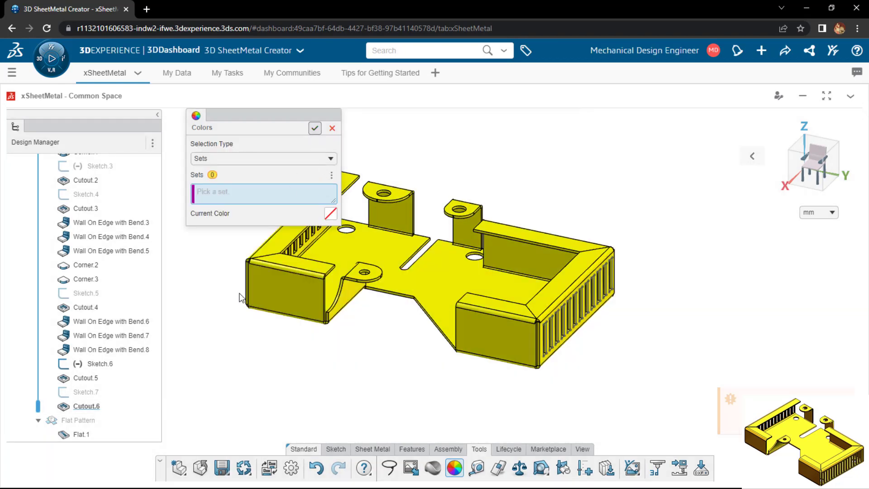
scroll(240, 325, up, 2)
scroll(571, 354, down, 1)
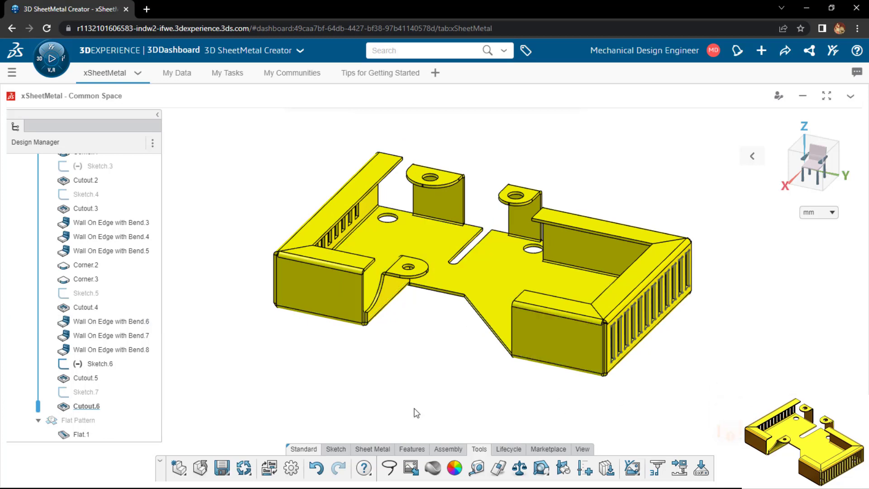
scroll(417, 411, down, 1)
scroll(588, 171, up, 2)
scroll(588, 172, down, 2)
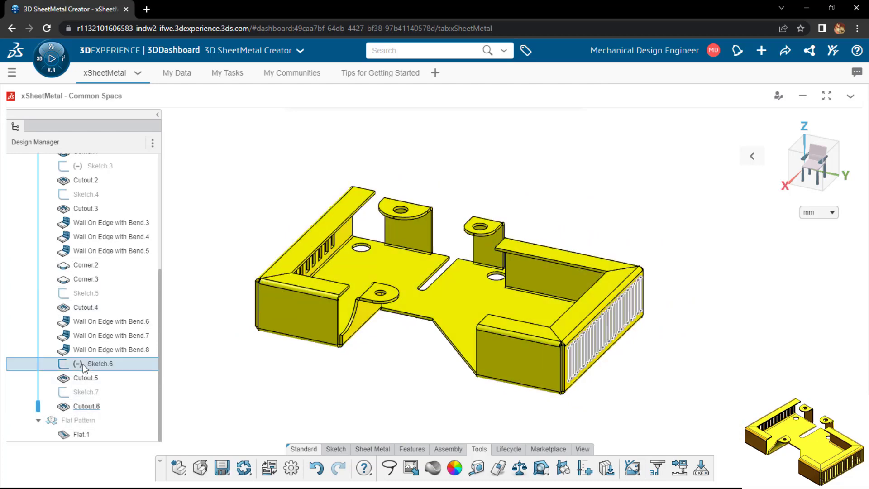
Hide the slot pattern sketch, Sketch.6, on the end wall
click(91, 364)
right_click(90, 363)
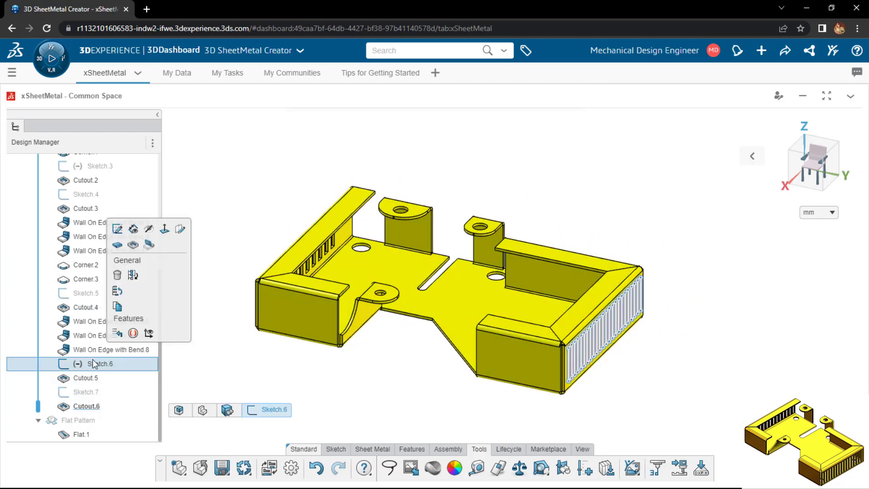
click(149, 230)
click(218, 360)
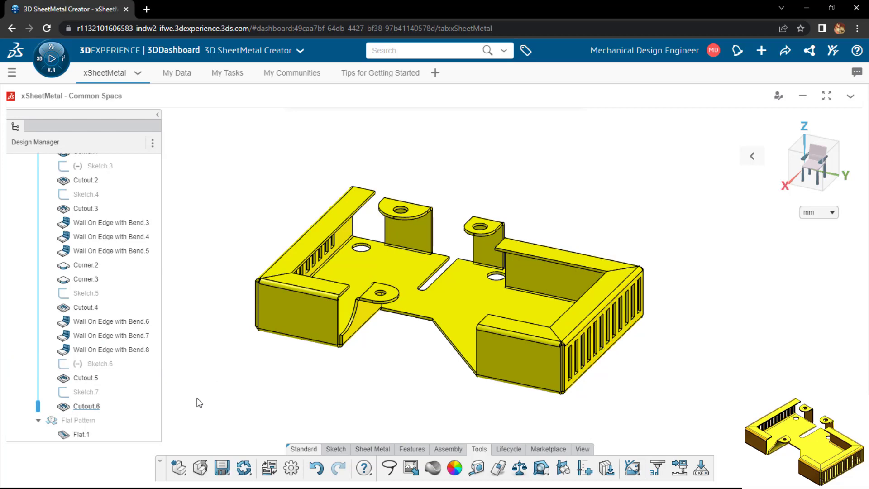
Examine the finished part's walls, flanges and vent slots along with its feature history
scroll(117, 416, up, 5)
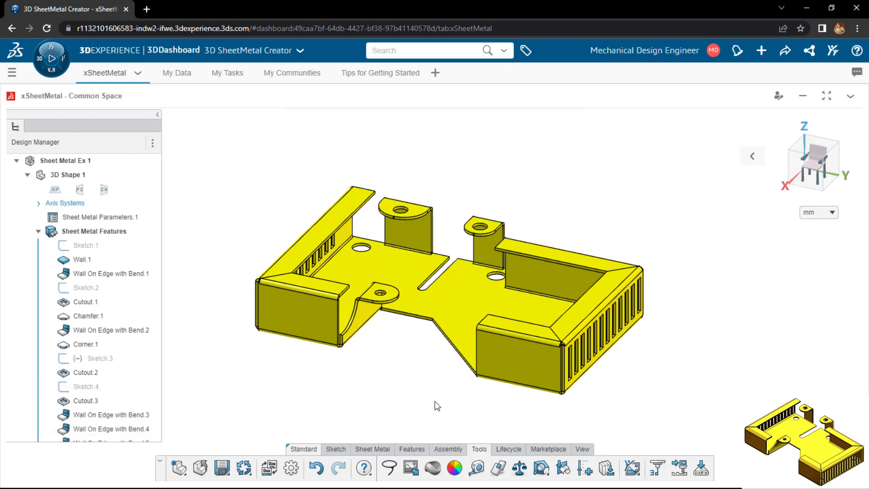
scroll(435, 401, down, 2)
scroll(562, 392, up, 3)
scroll(244, 196, up, 2)
scroll(295, 389, down, 3)
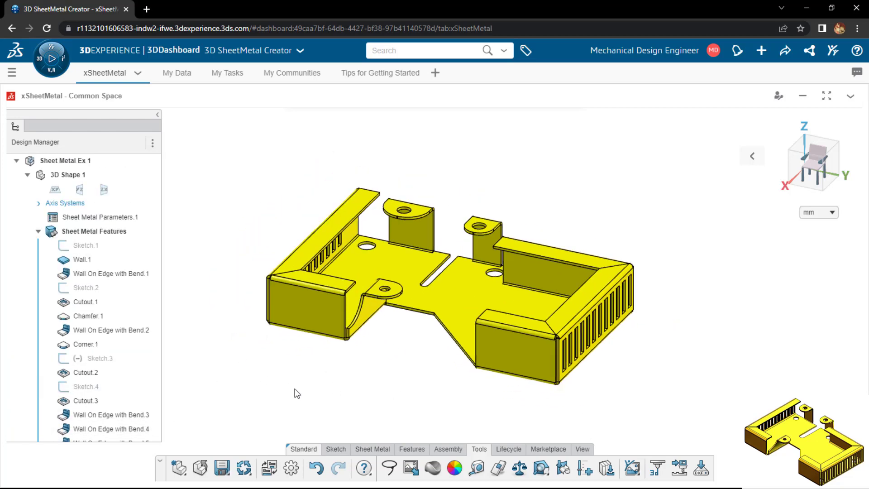
mouse_move(297, 393)
middle_down()
mouse_move(260, 372)
mouse_move(278, 394)
mouse_move(290, 391)
middle_up()
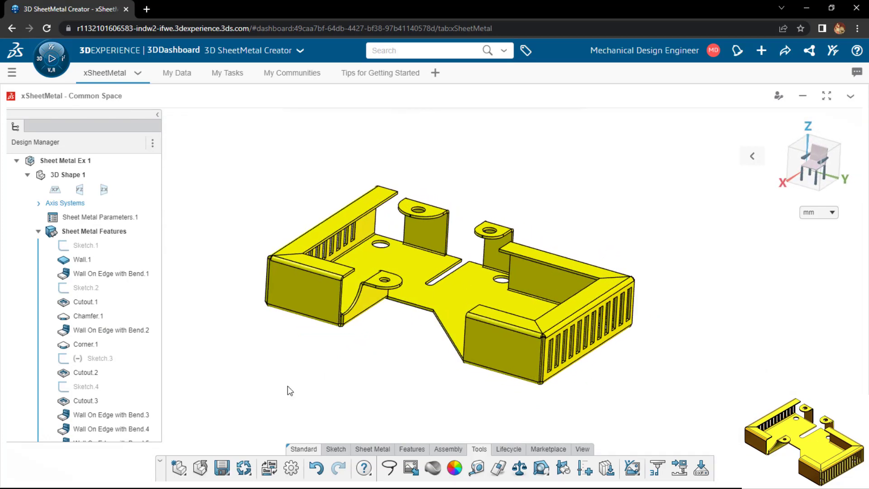
middle_drag(368, 390, 400, 379)
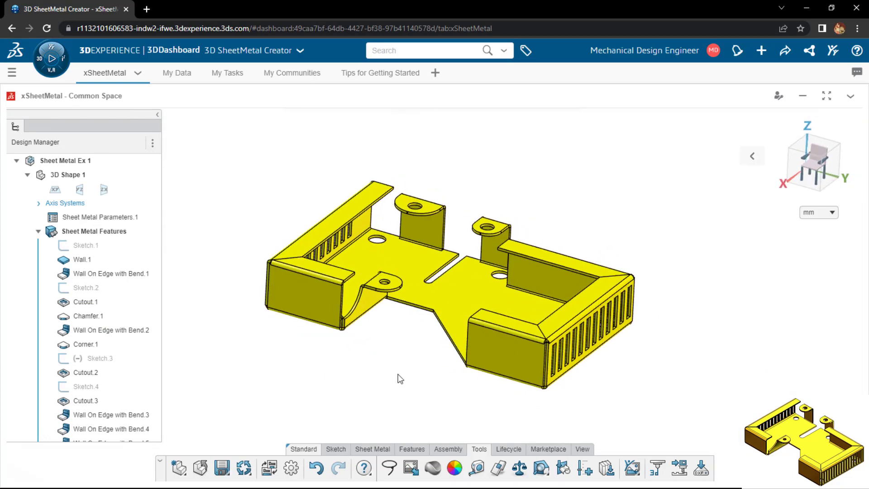
scroll(462, 162, up, 2)
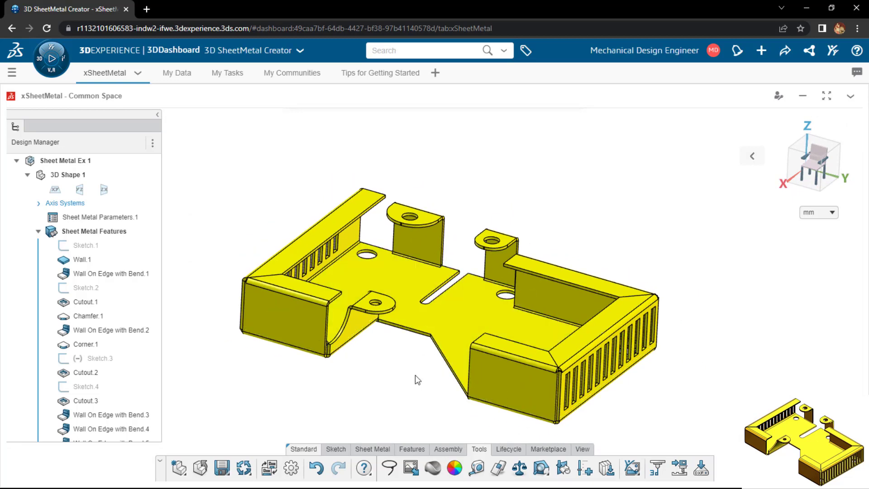
middle_drag(354, 413, 345, 424)
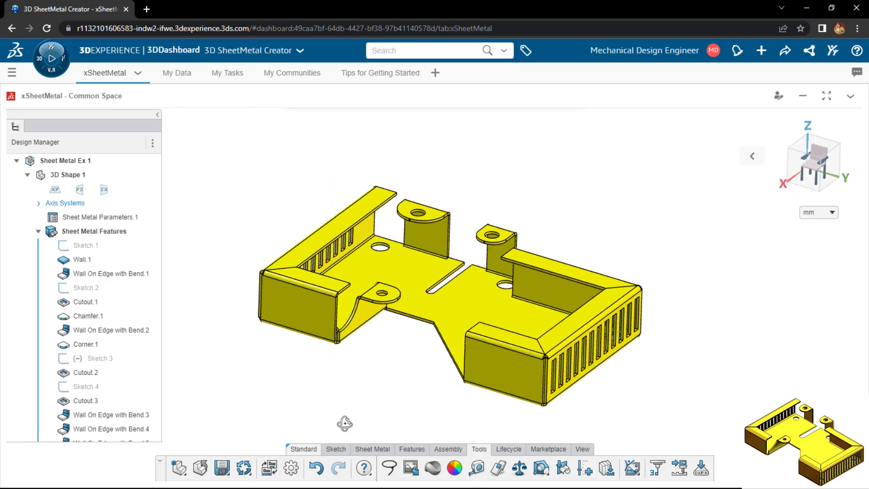